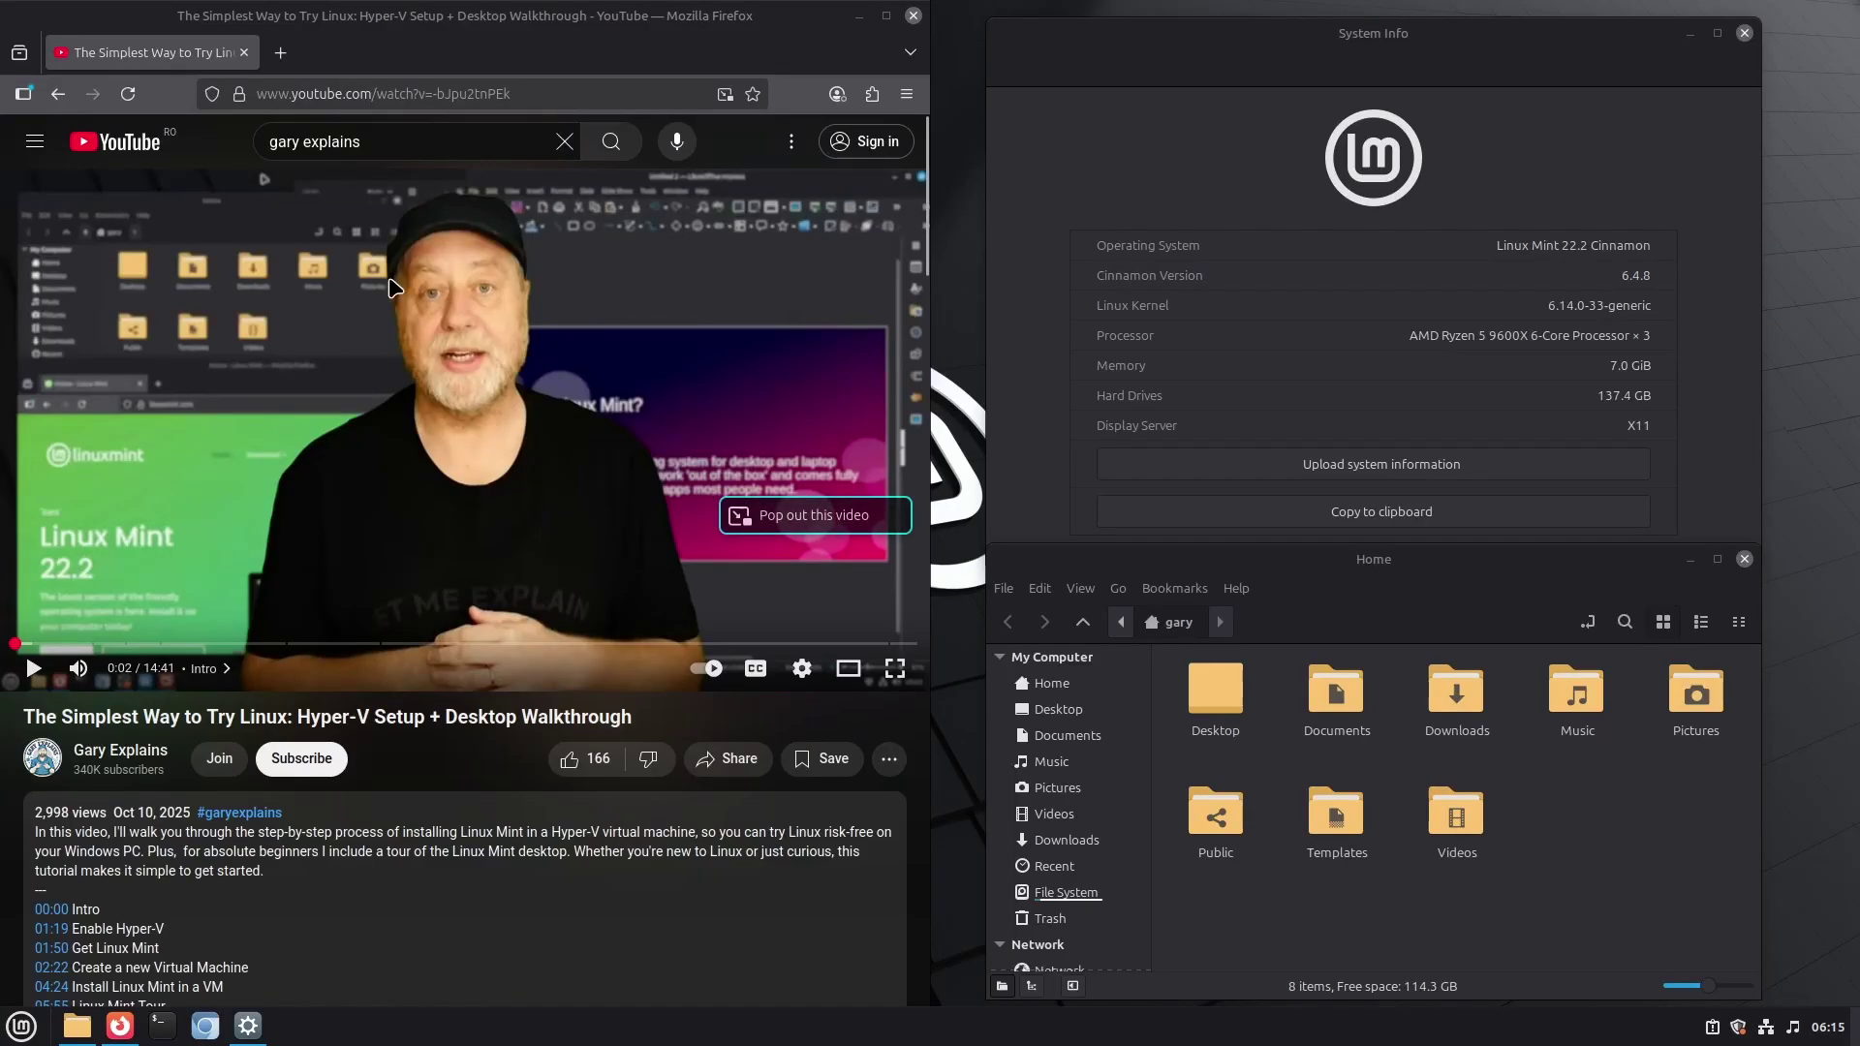
- Highlight 'Desktop Walkthrough', then 'Hyper-V', in the video title
{"action": "scroll", "coordinate": [555, 455], "scroll_direction": "down", "scroll_amount": 5}
{"action": "scroll", "coordinate": [555, 455], "scroll_direction": "up", "scroll_amount": 5}
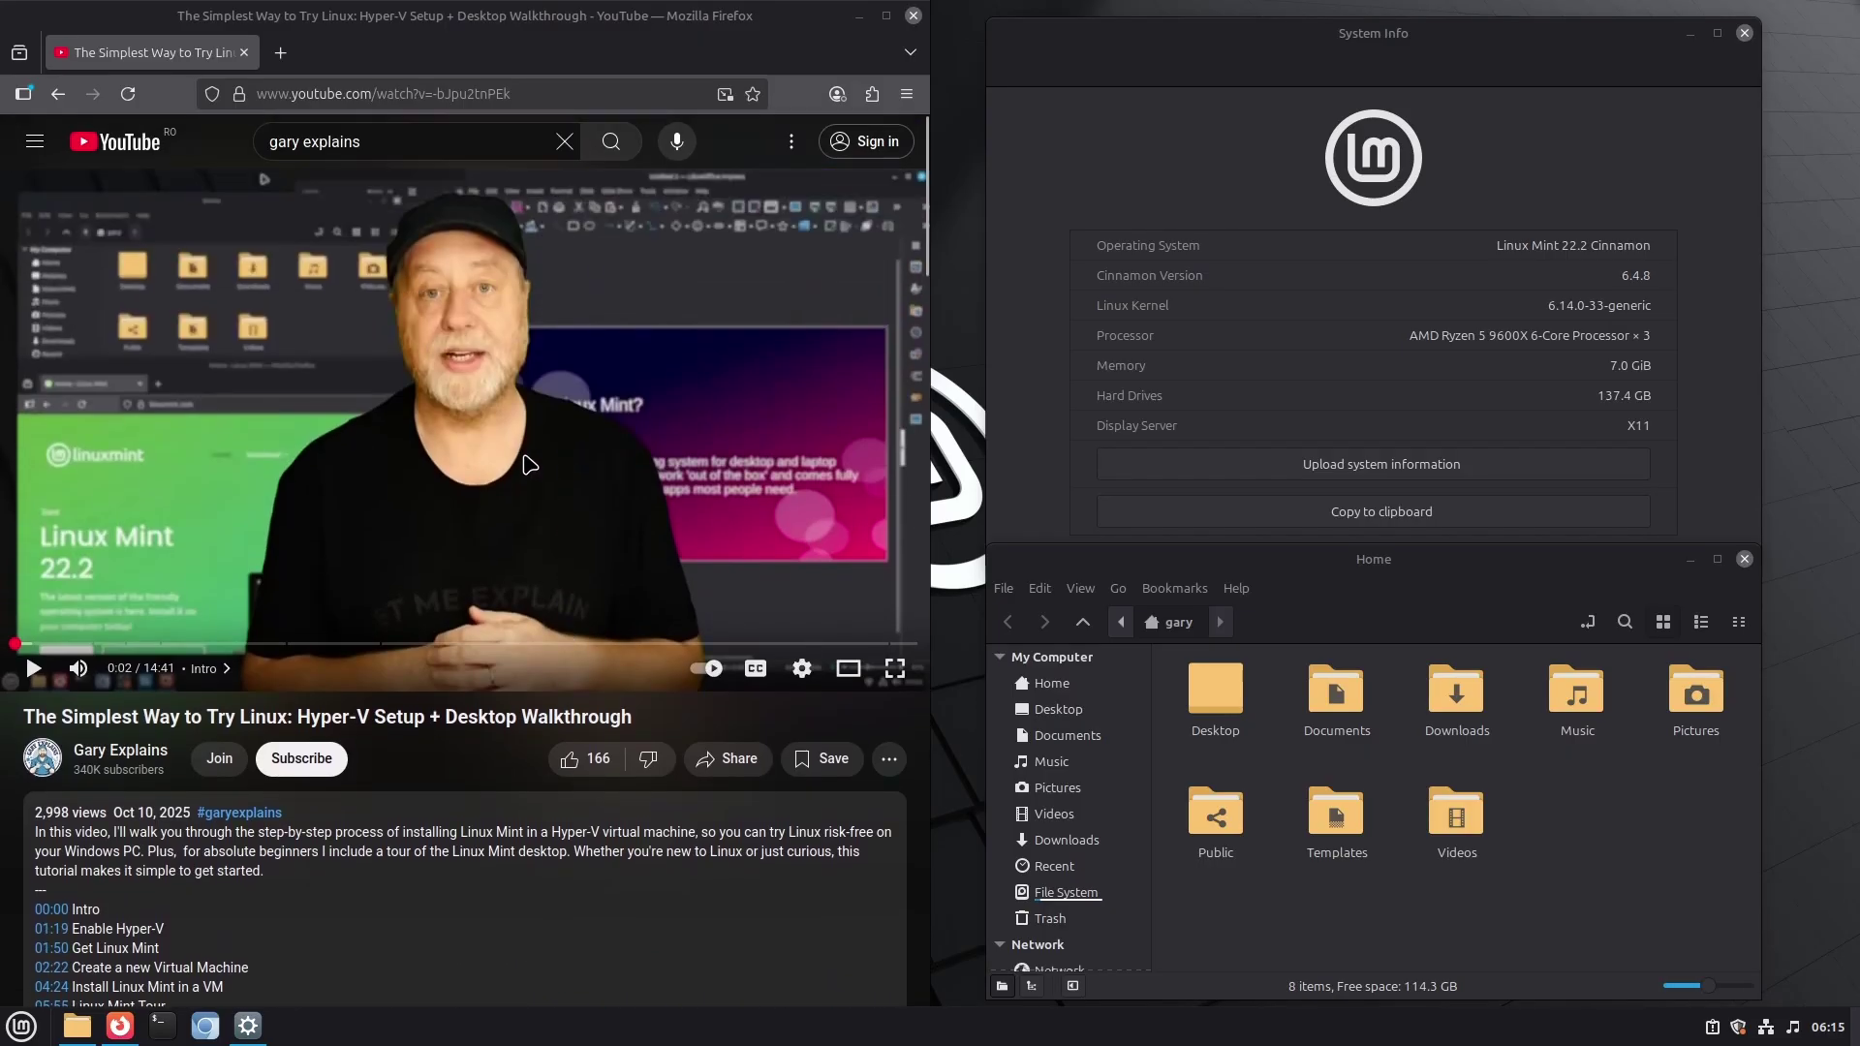
{"action": "scroll", "coordinate": [540, 467], "scroll_direction": "down", "scroll_amount": 1}
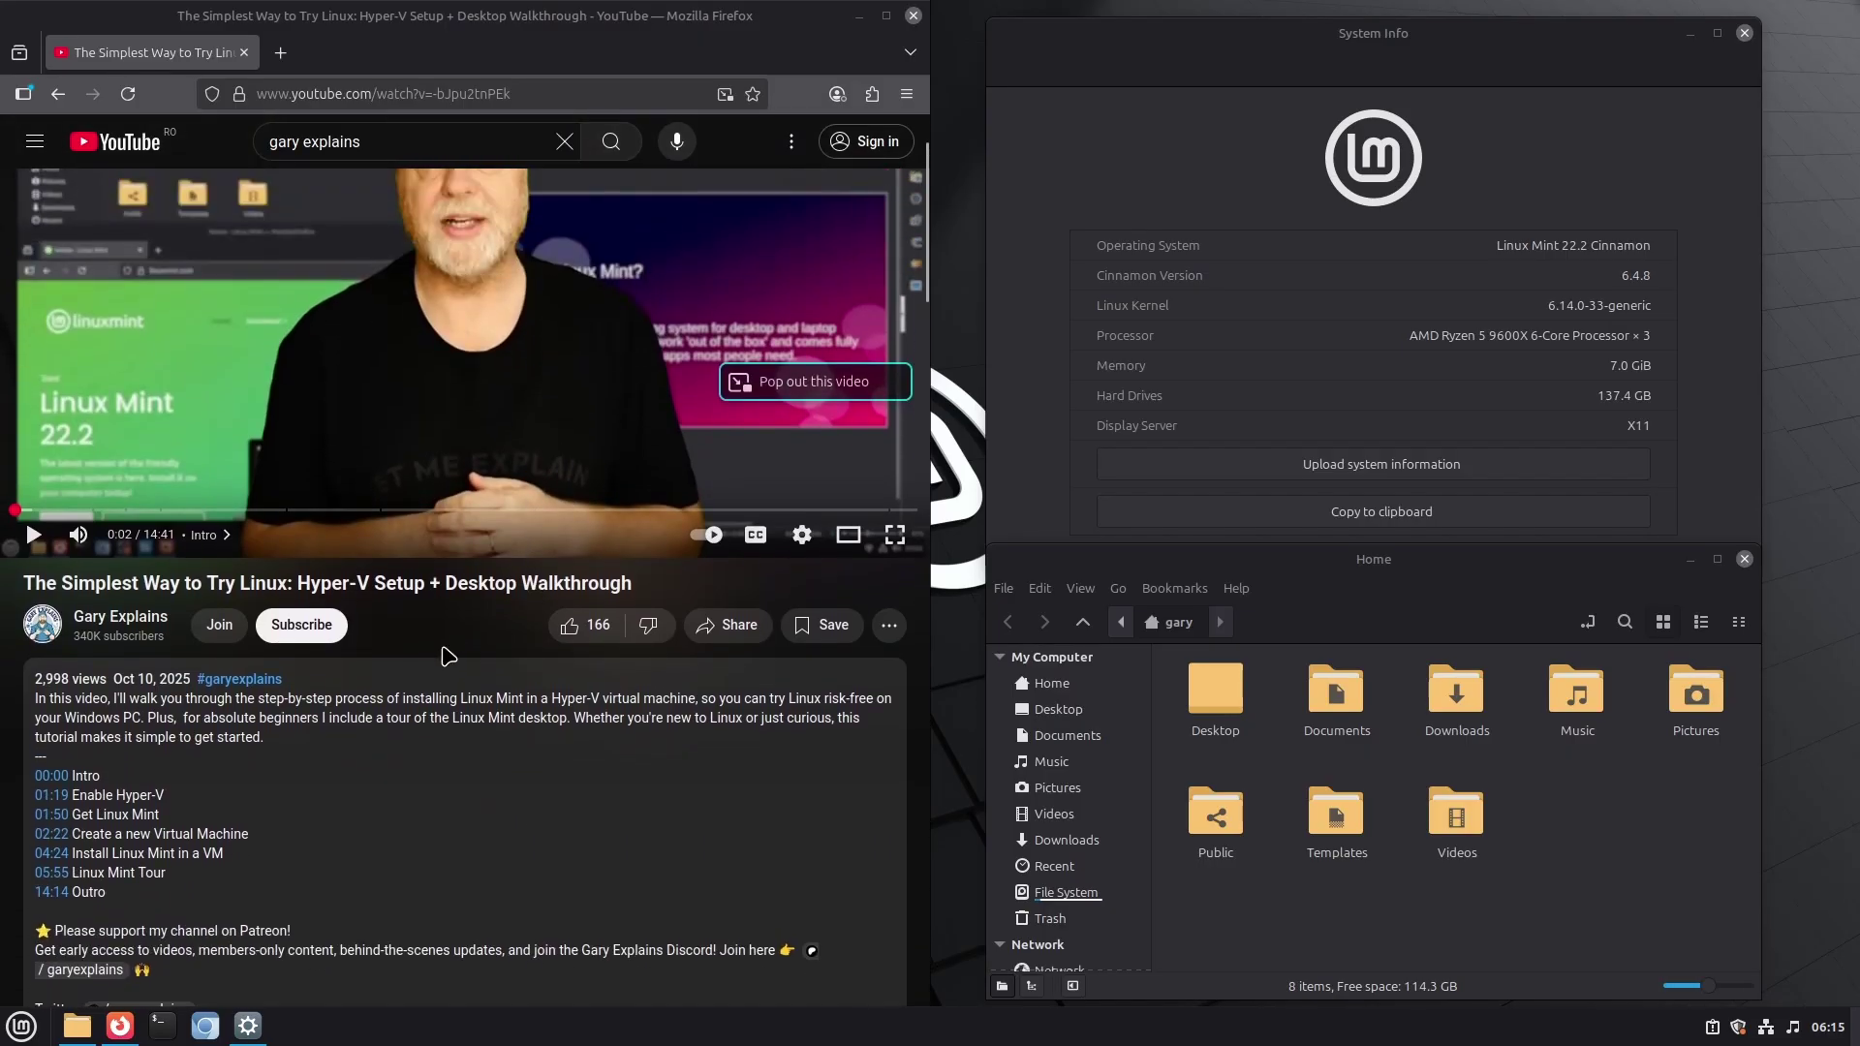
{"action": "left_click_drag", "start_coordinate": [451, 586], "coordinate": [666, 602]}
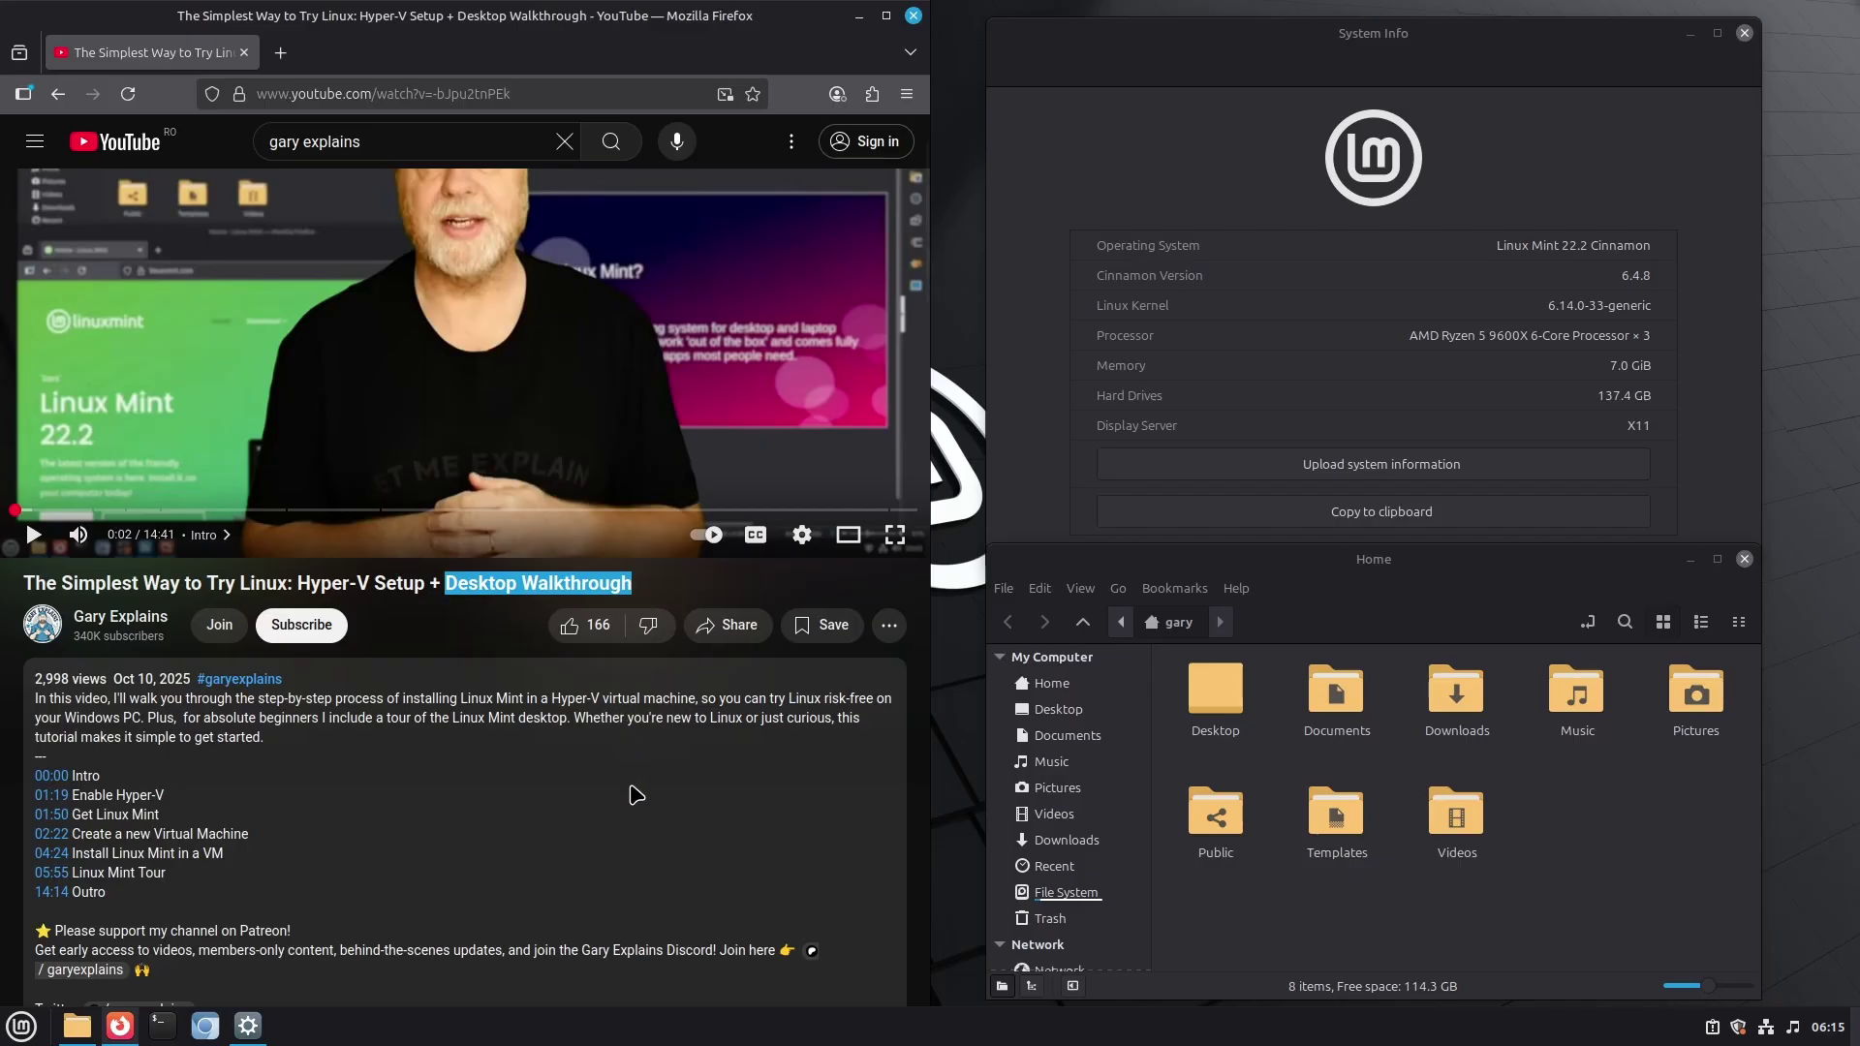
{"action": "left_click", "coordinate": [303, 577]}
{"action": "left_click_drag", "start_coordinate": [302, 576], "coordinate": [369, 578]}
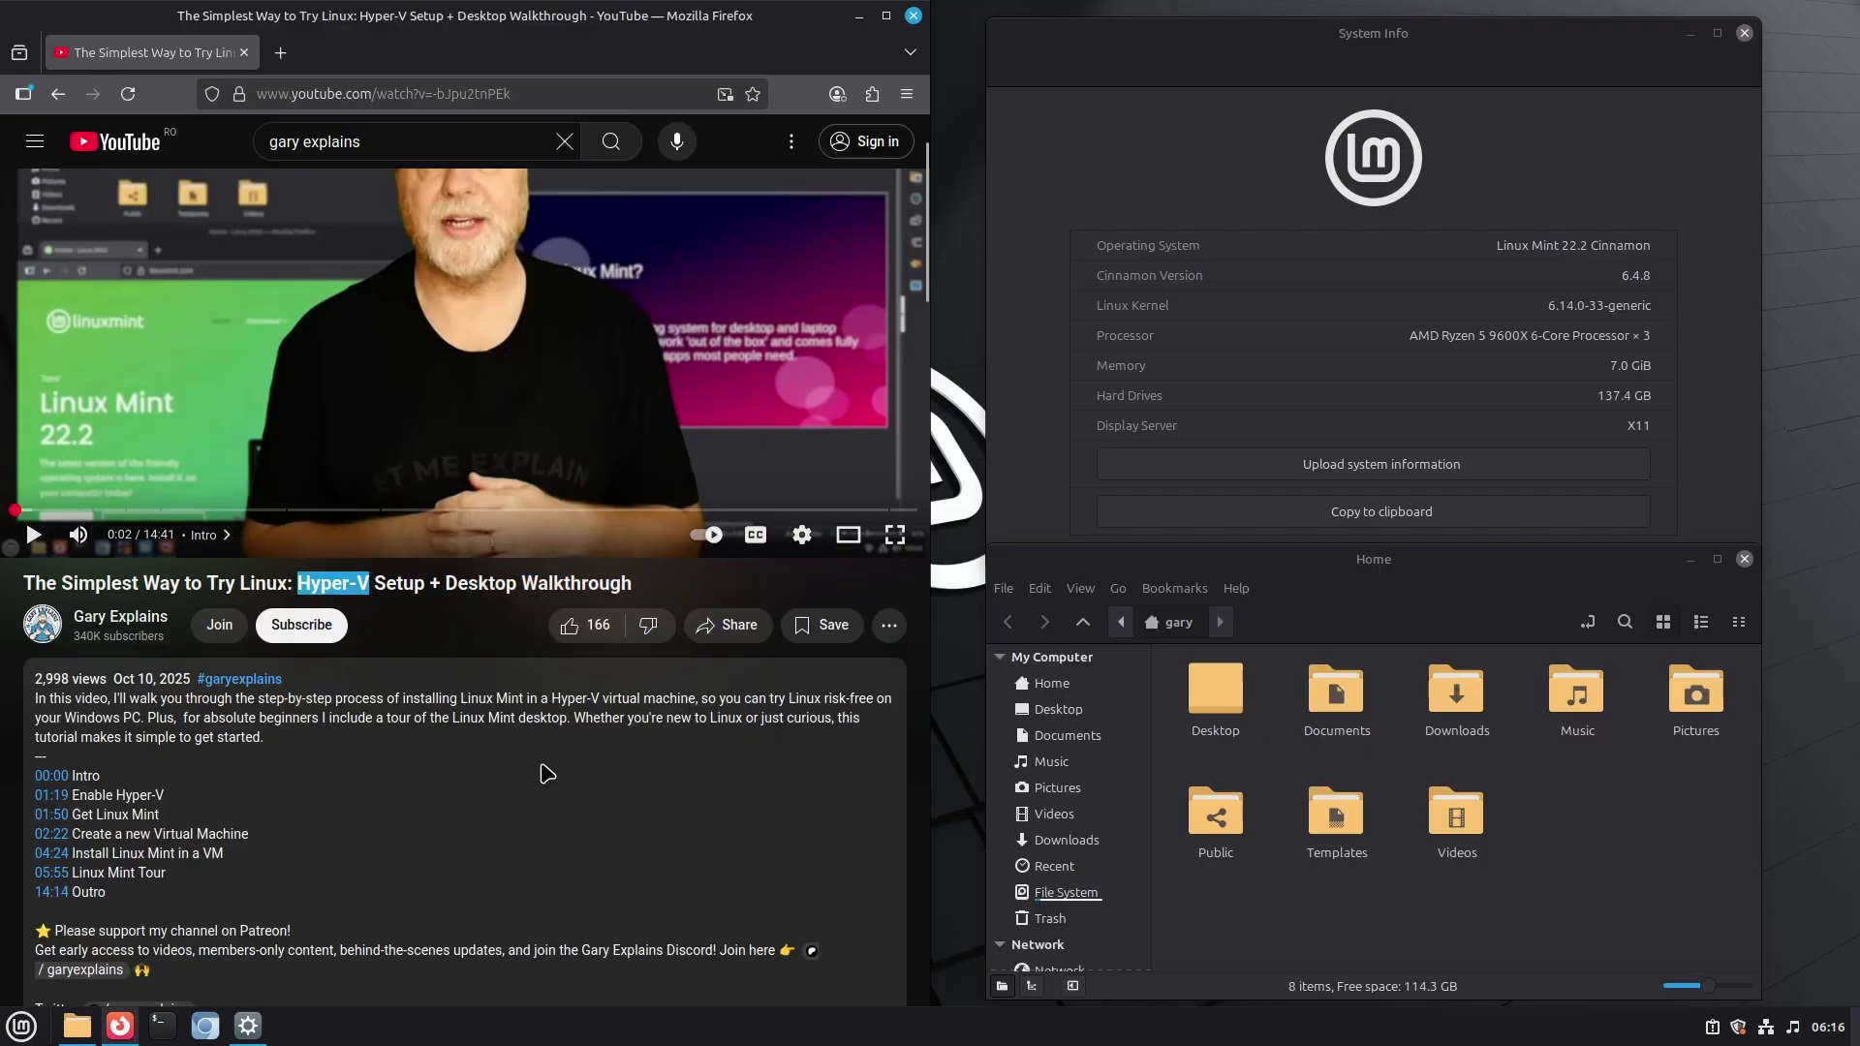
{"action": "left_click", "coordinate": [584, 869]}
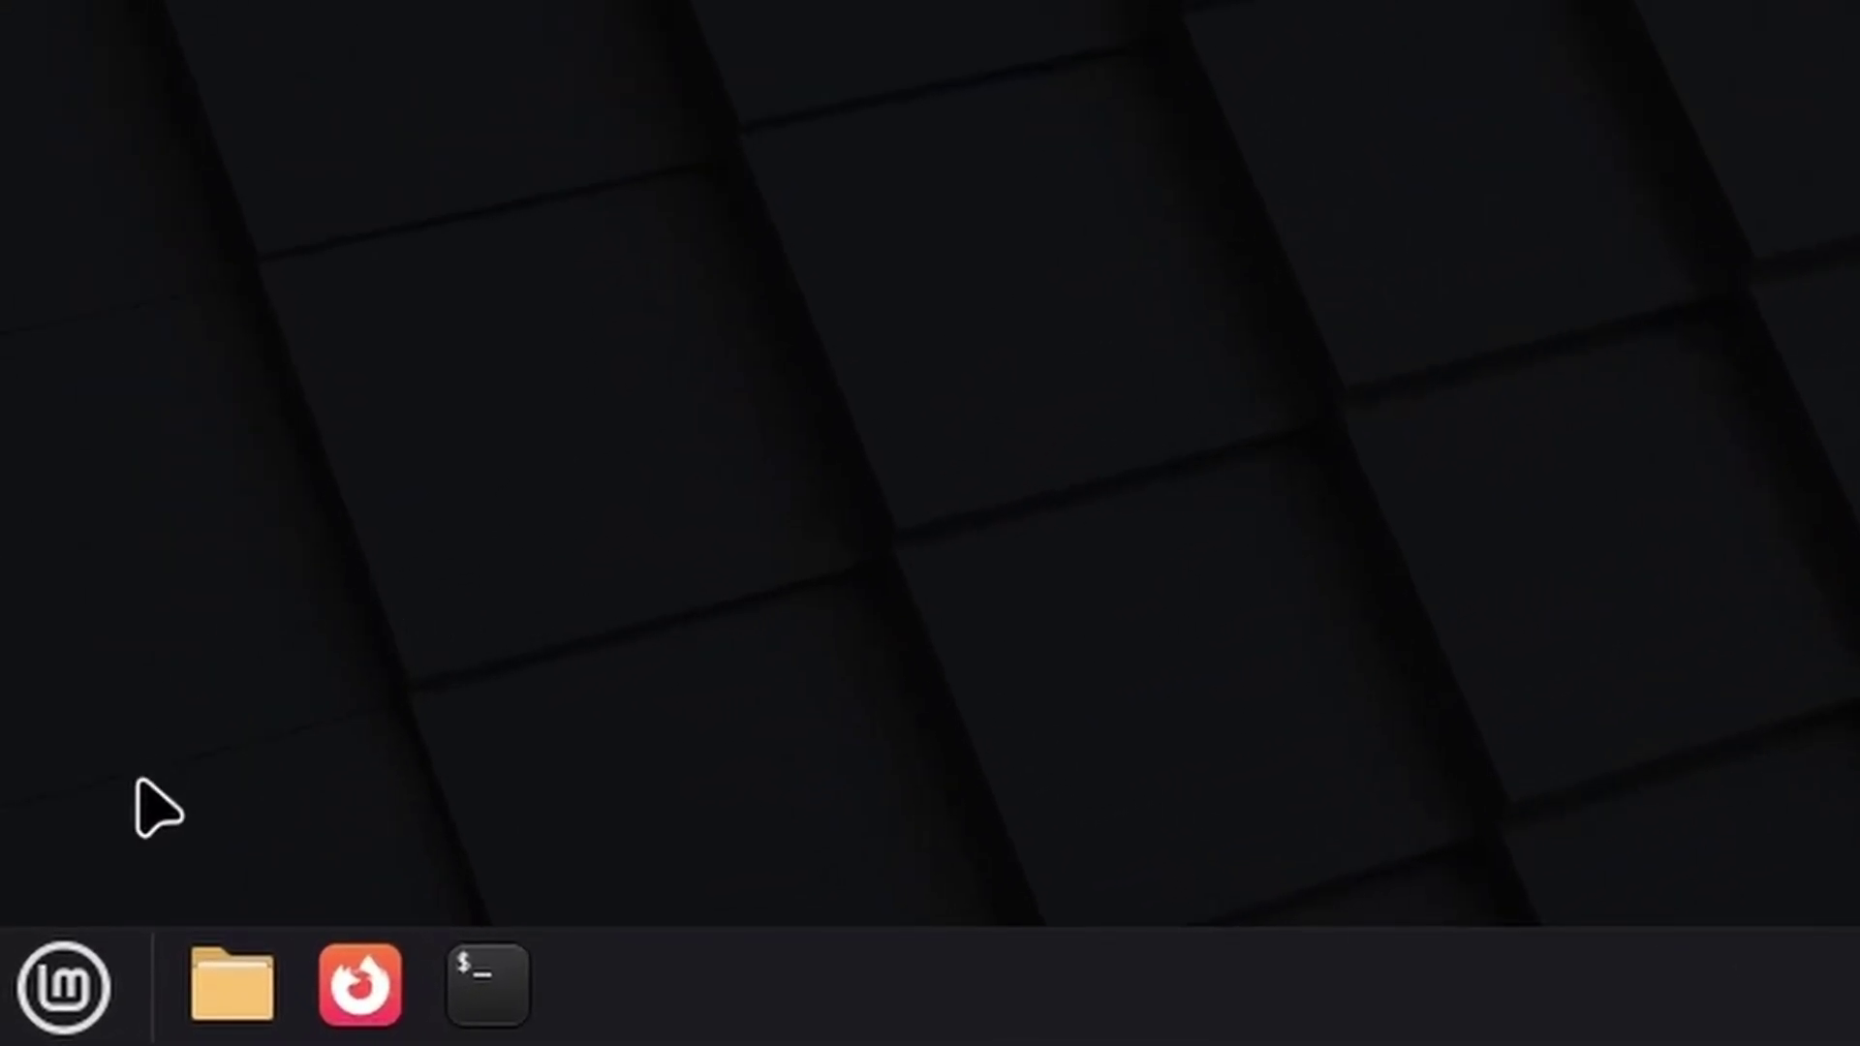
- Look through the application menu and the panel's network, volume and calendar pop-ups
{"action": "left_click", "coordinate": [82, 998]}
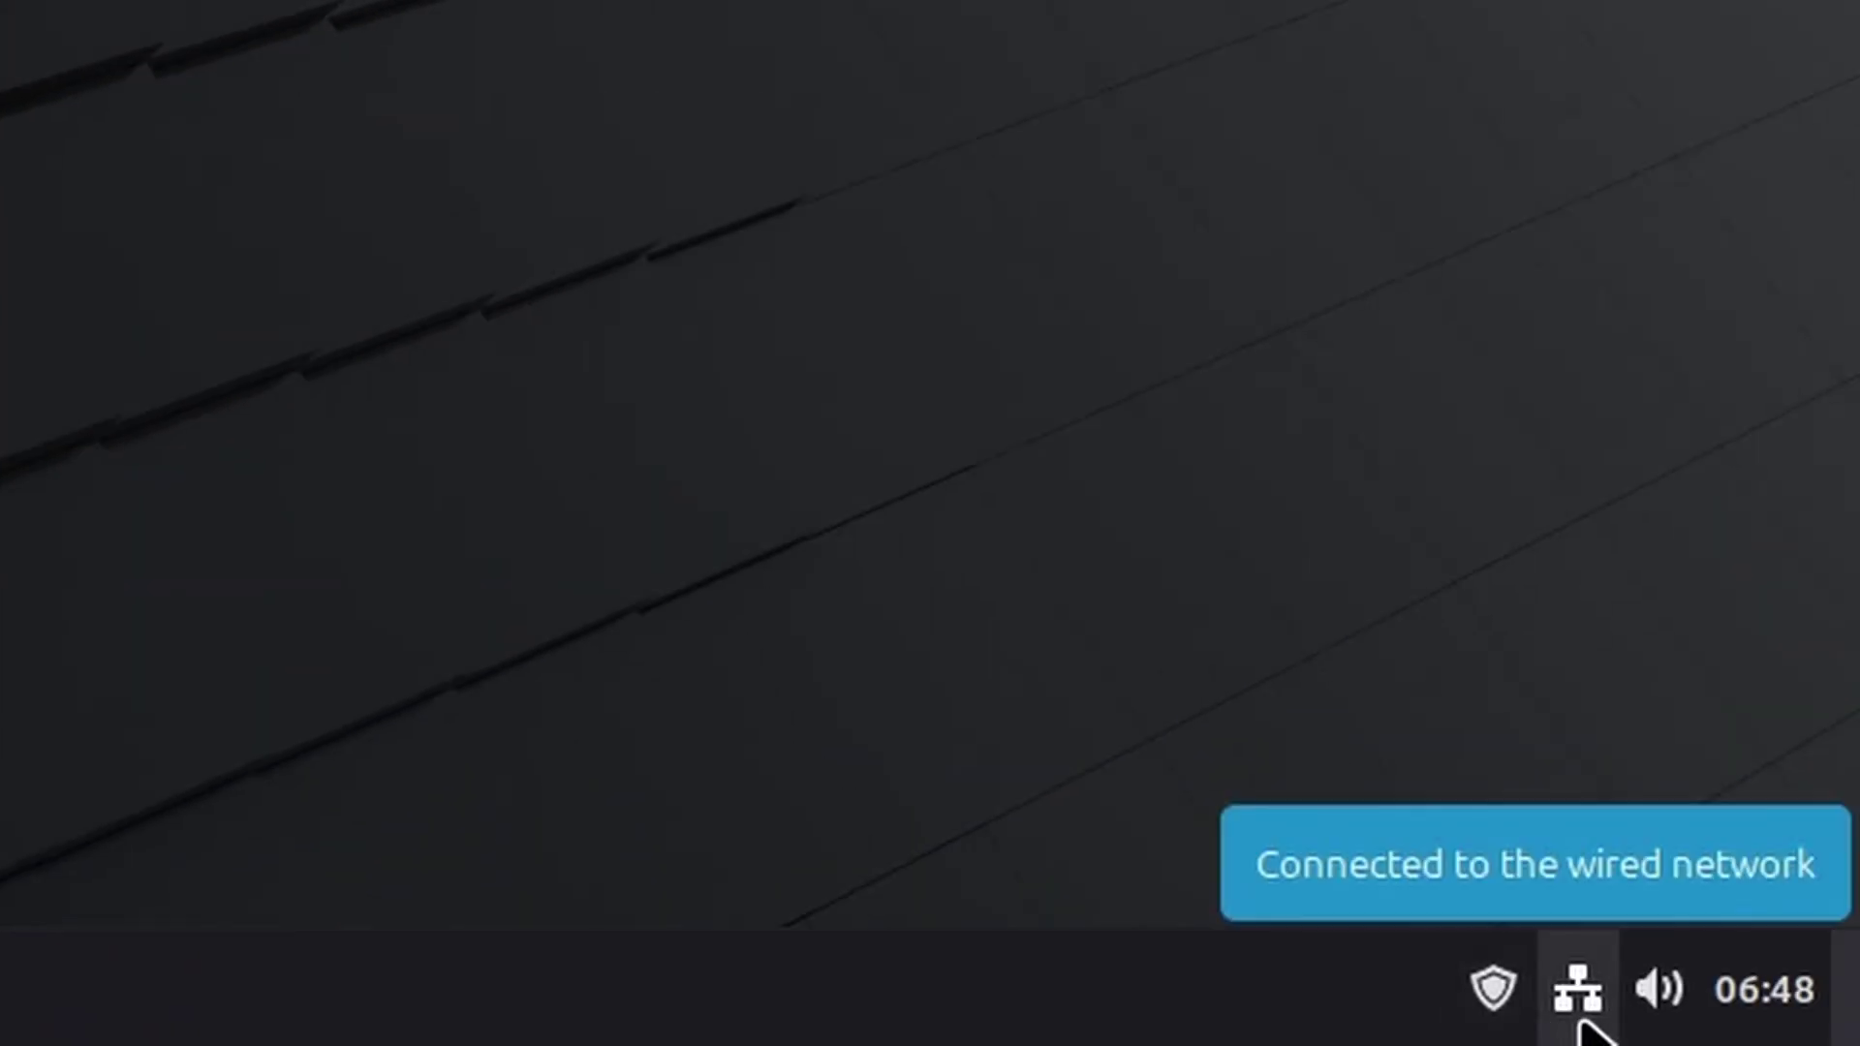
{"action": "left_click", "coordinate": [1579, 998]}
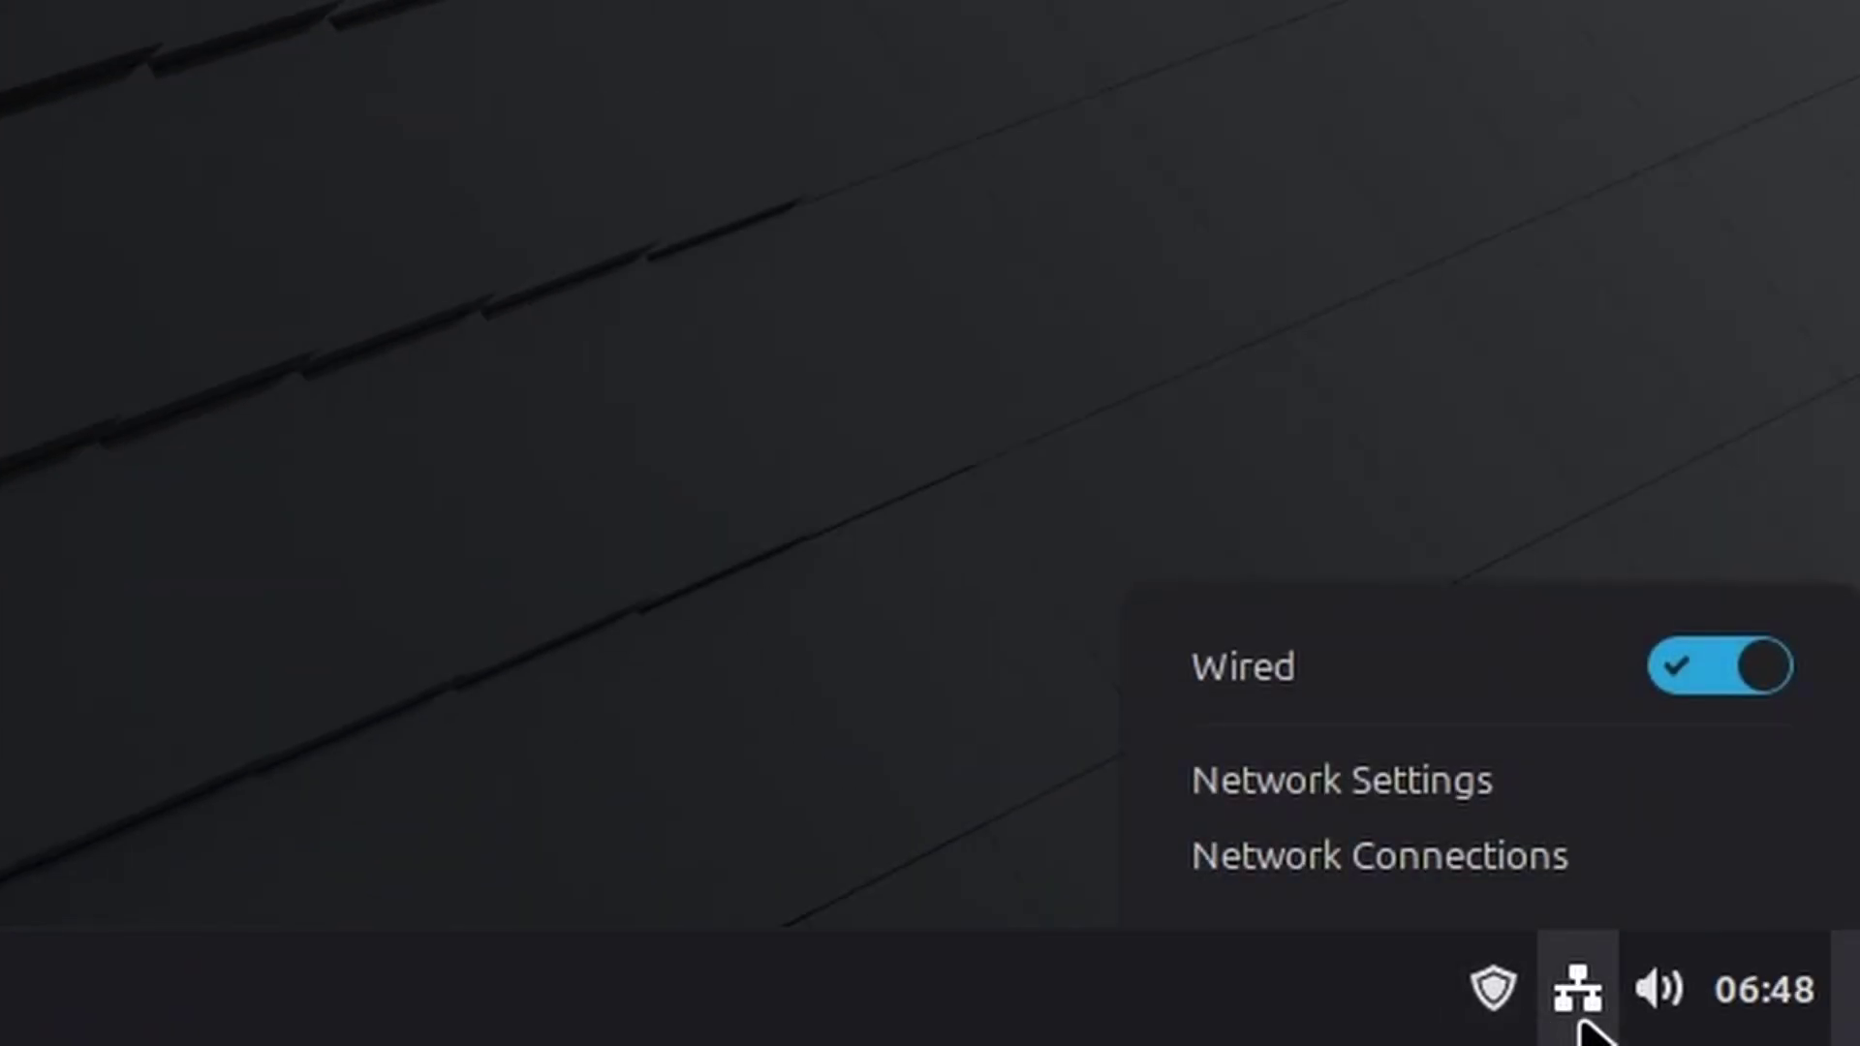
{"action": "left_click", "coordinate": [1583, 1017]}
{"action": "left_click", "coordinate": [1646, 1001]}
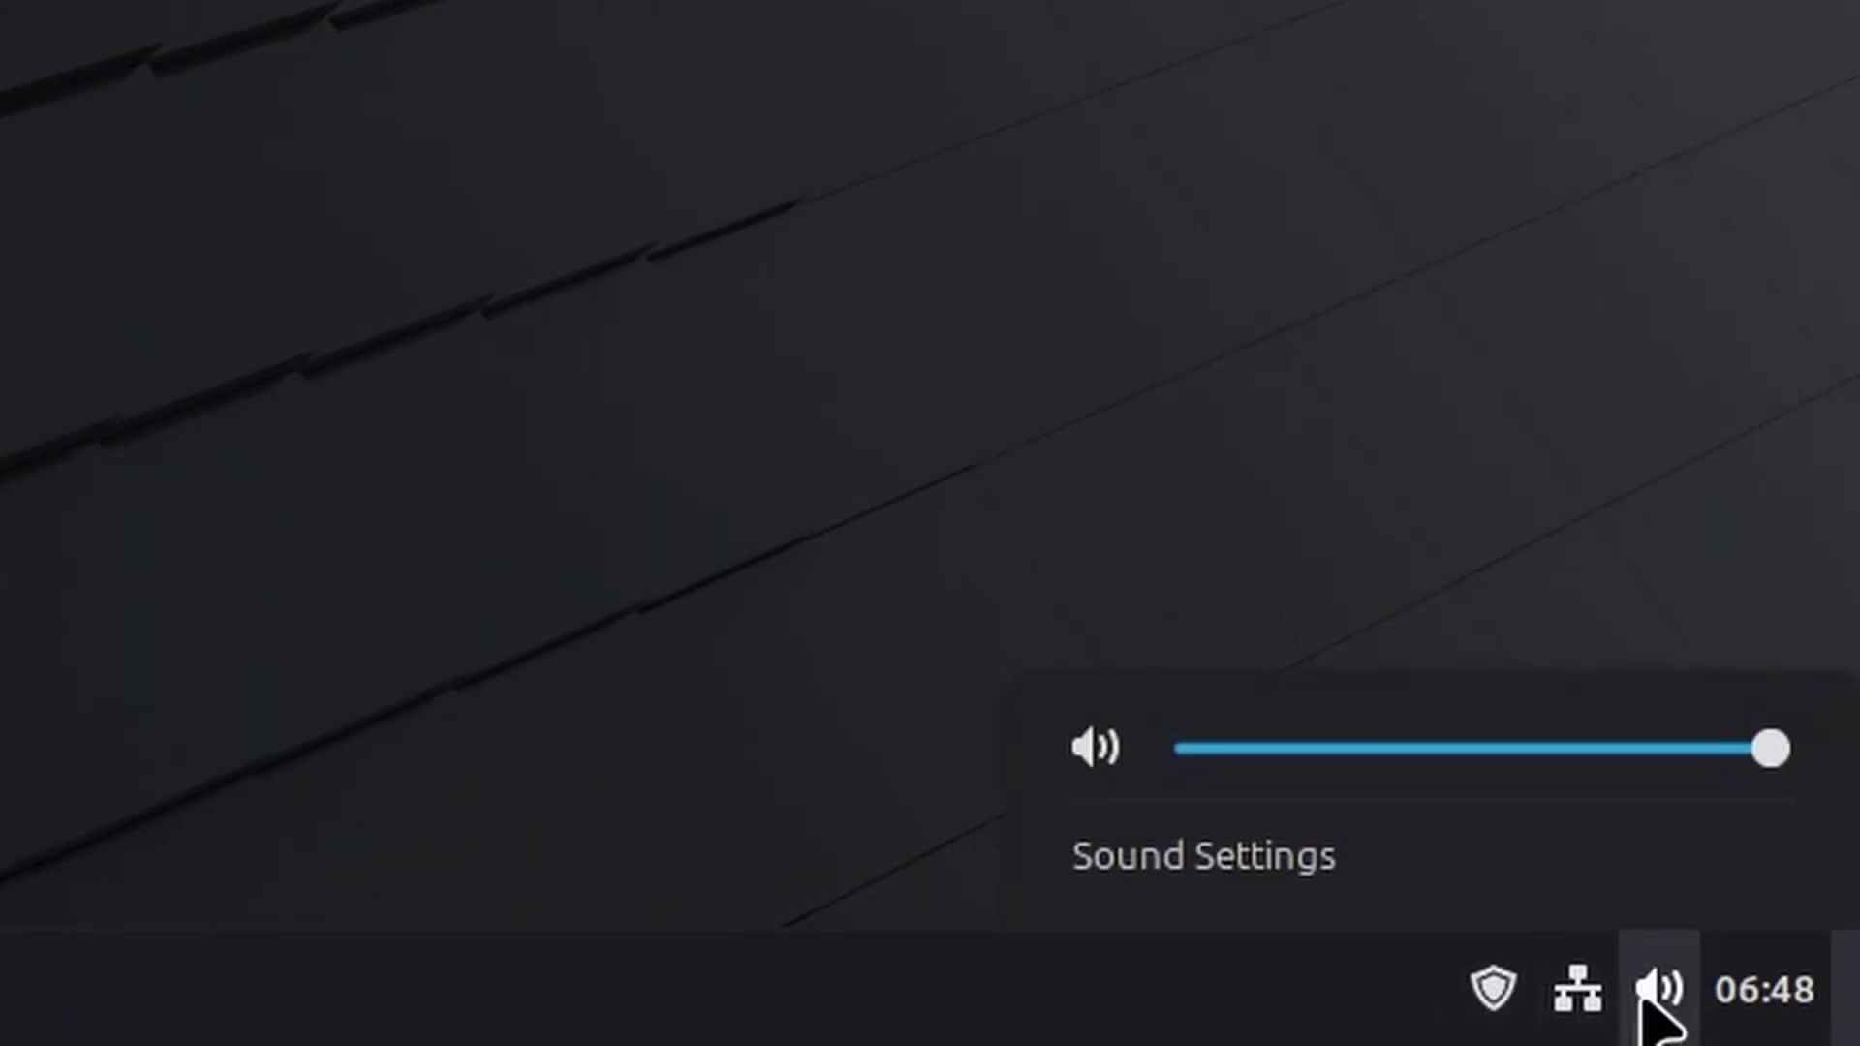
{"action": "left_click", "coordinate": [1657, 998]}
{"action": "left_click", "coordinate": [1754, 1006]}
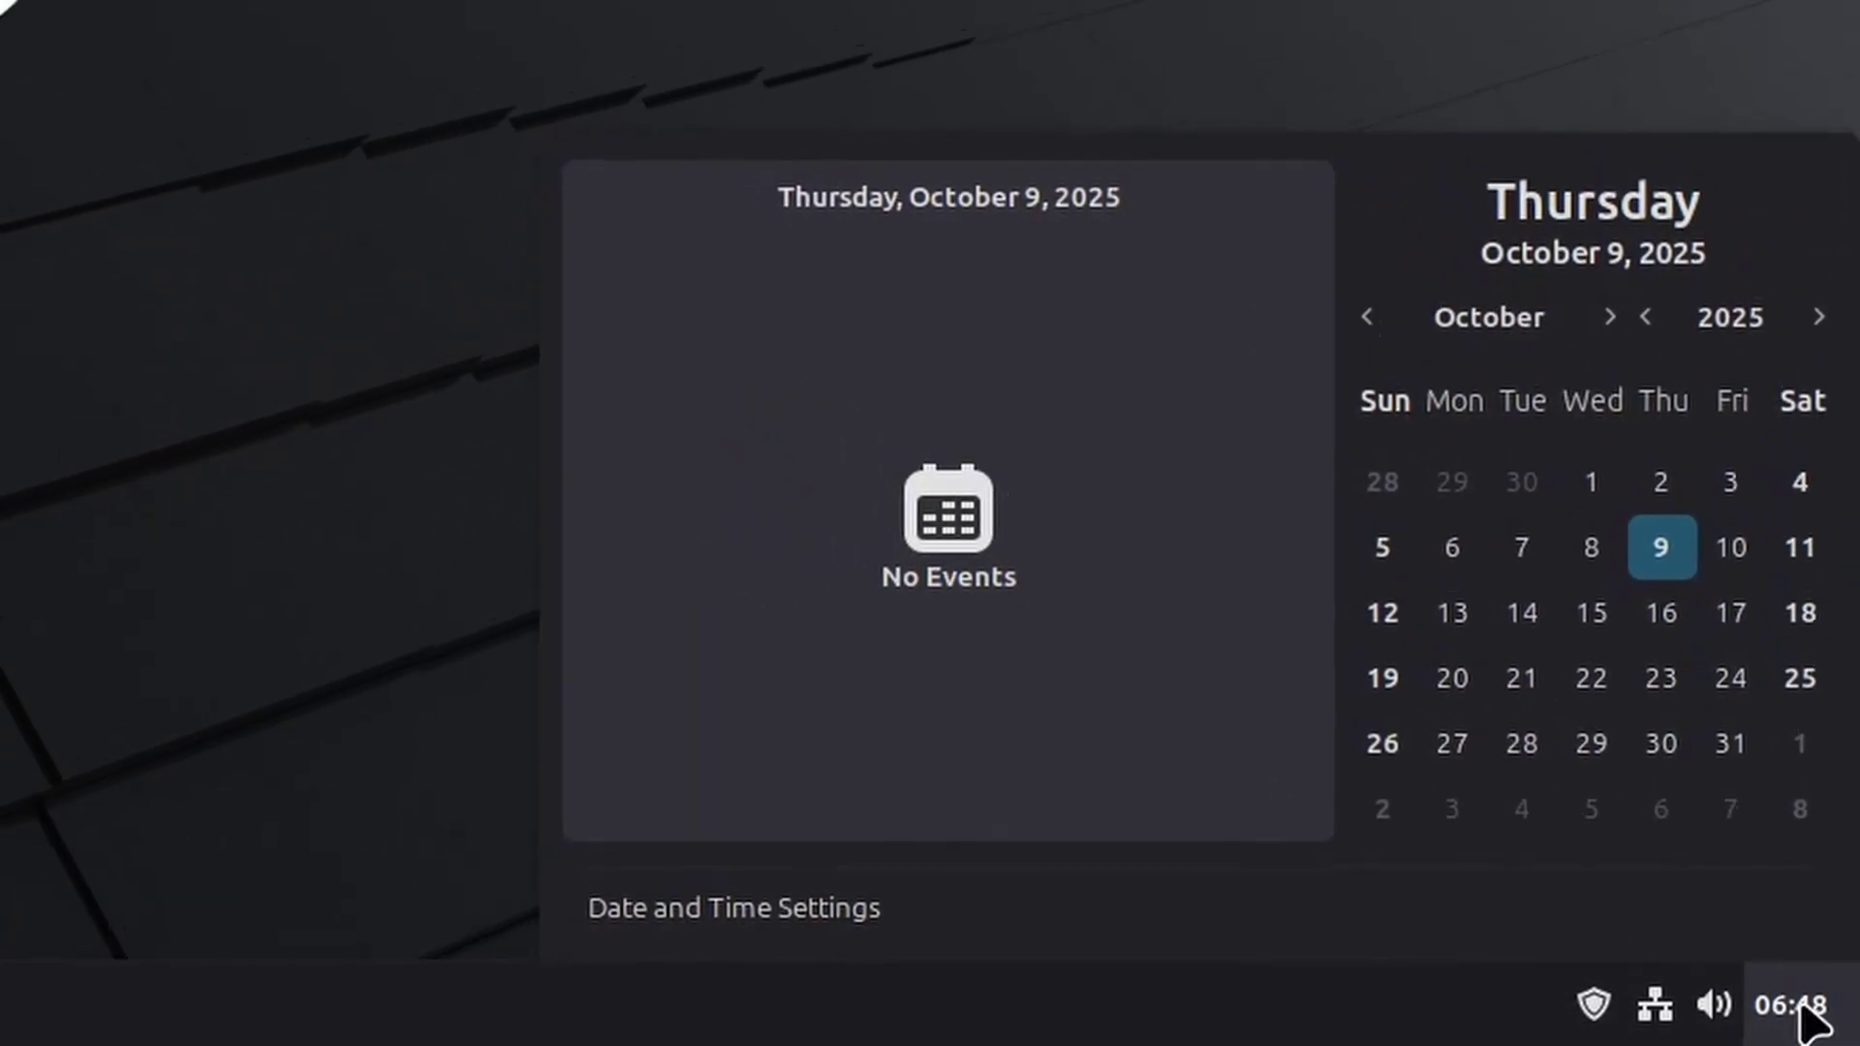
{"action": "left_click", "coordinate": [1802, 1018]}
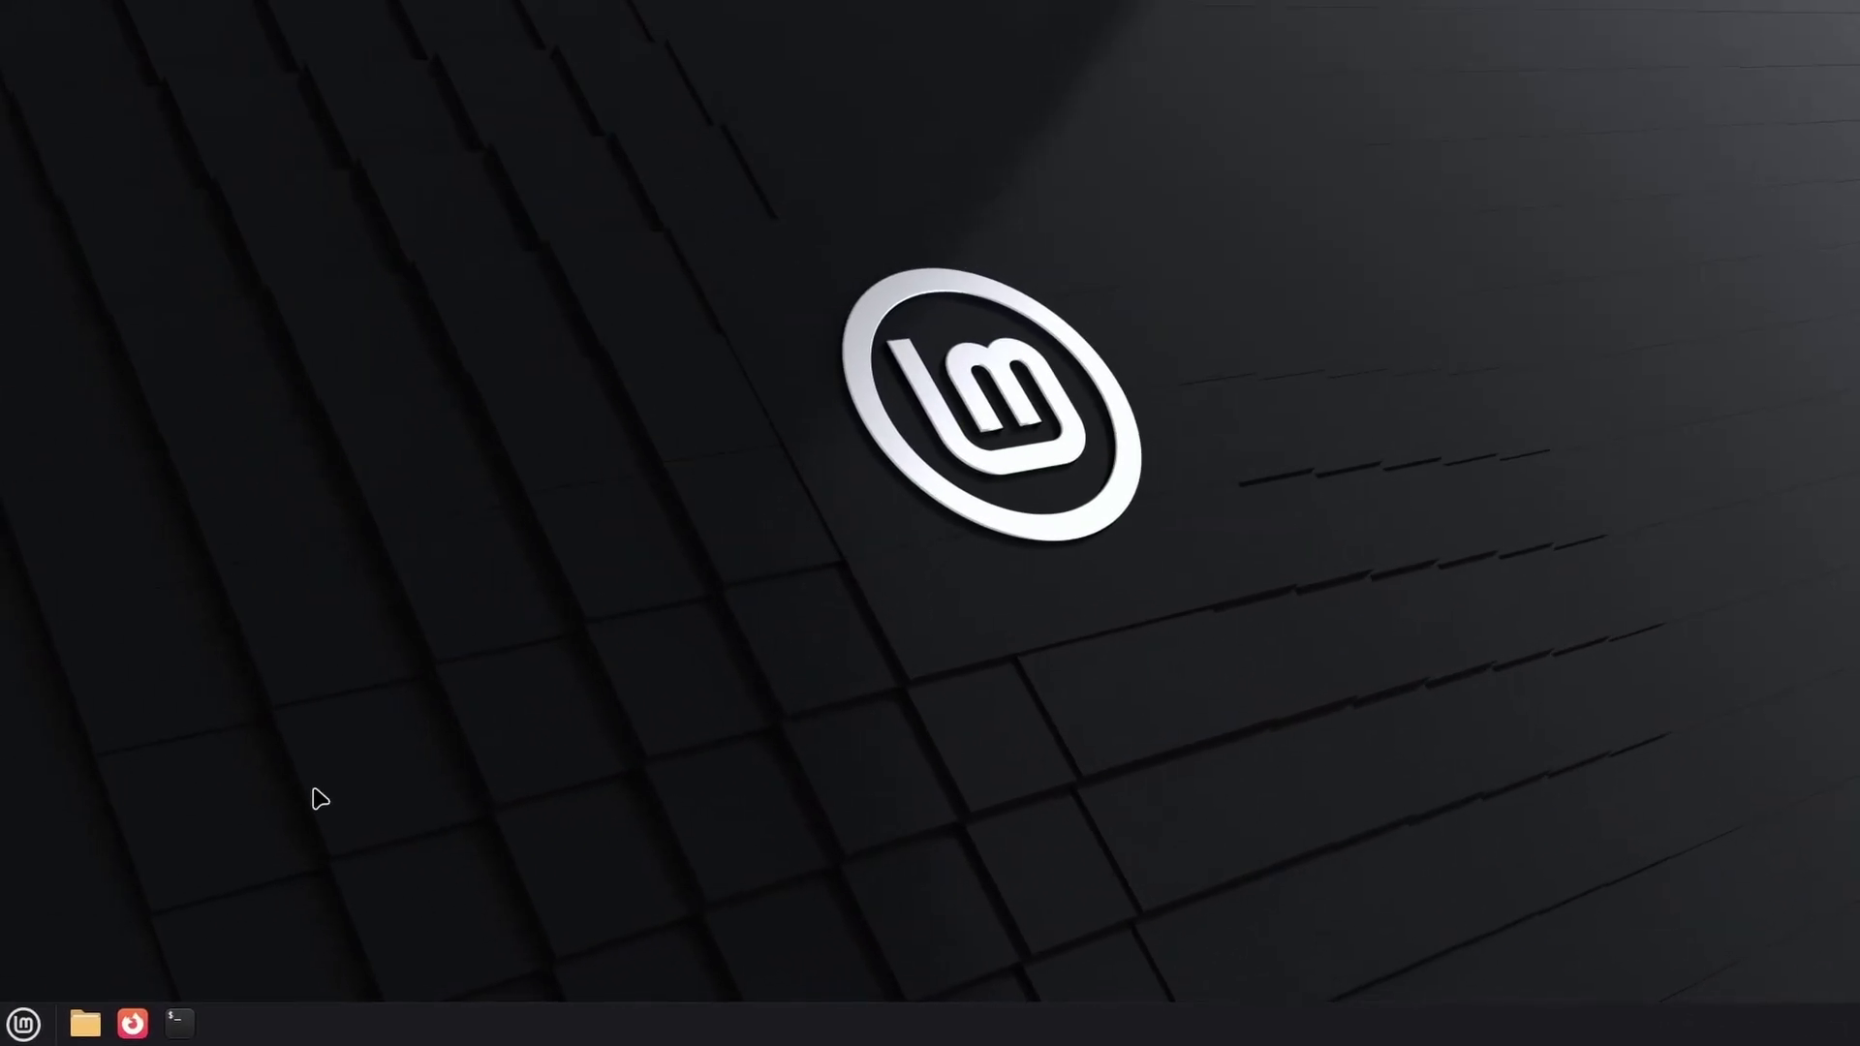
- Browse the menu categories, search 'cald' and launch Calculator
{"action": "left_click", "coordinate": [21, 1020]}
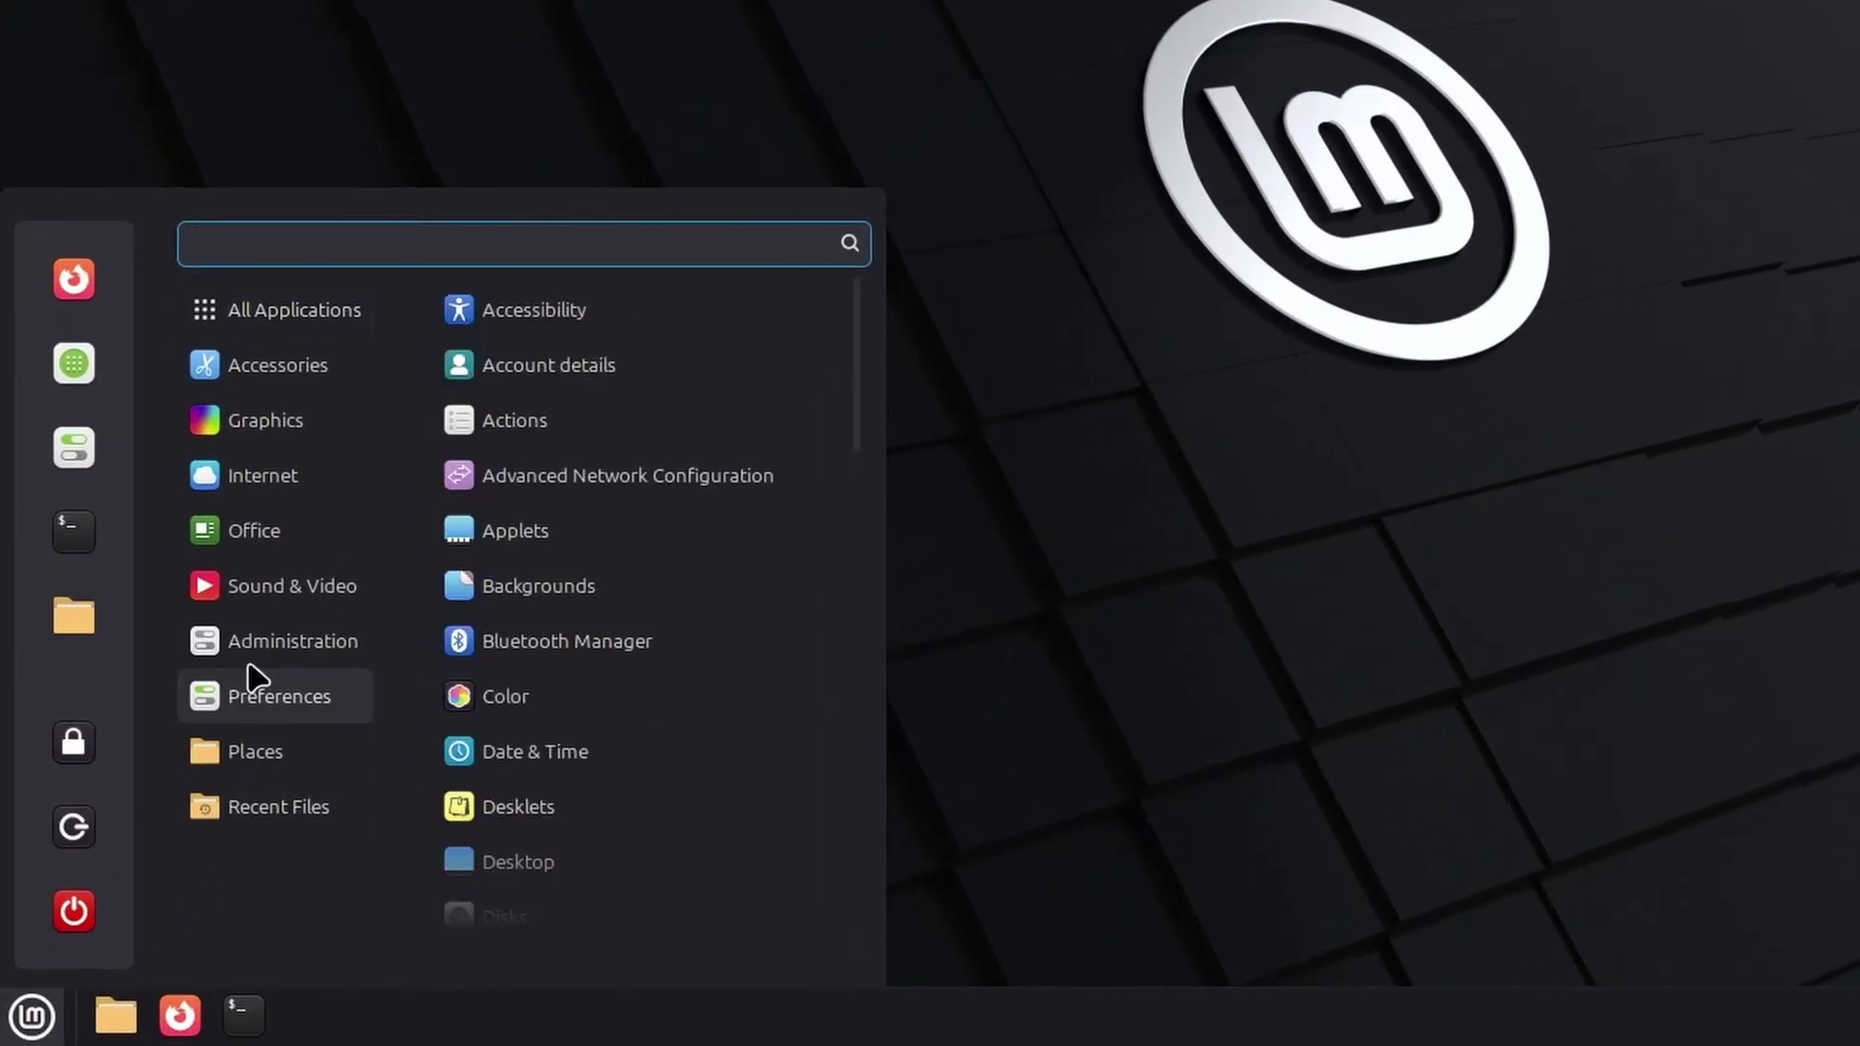
{"action": "mouse_move", "coordinate": [275, 538]}
{"action": "mouse_move", "coordinate": [279, 606]}
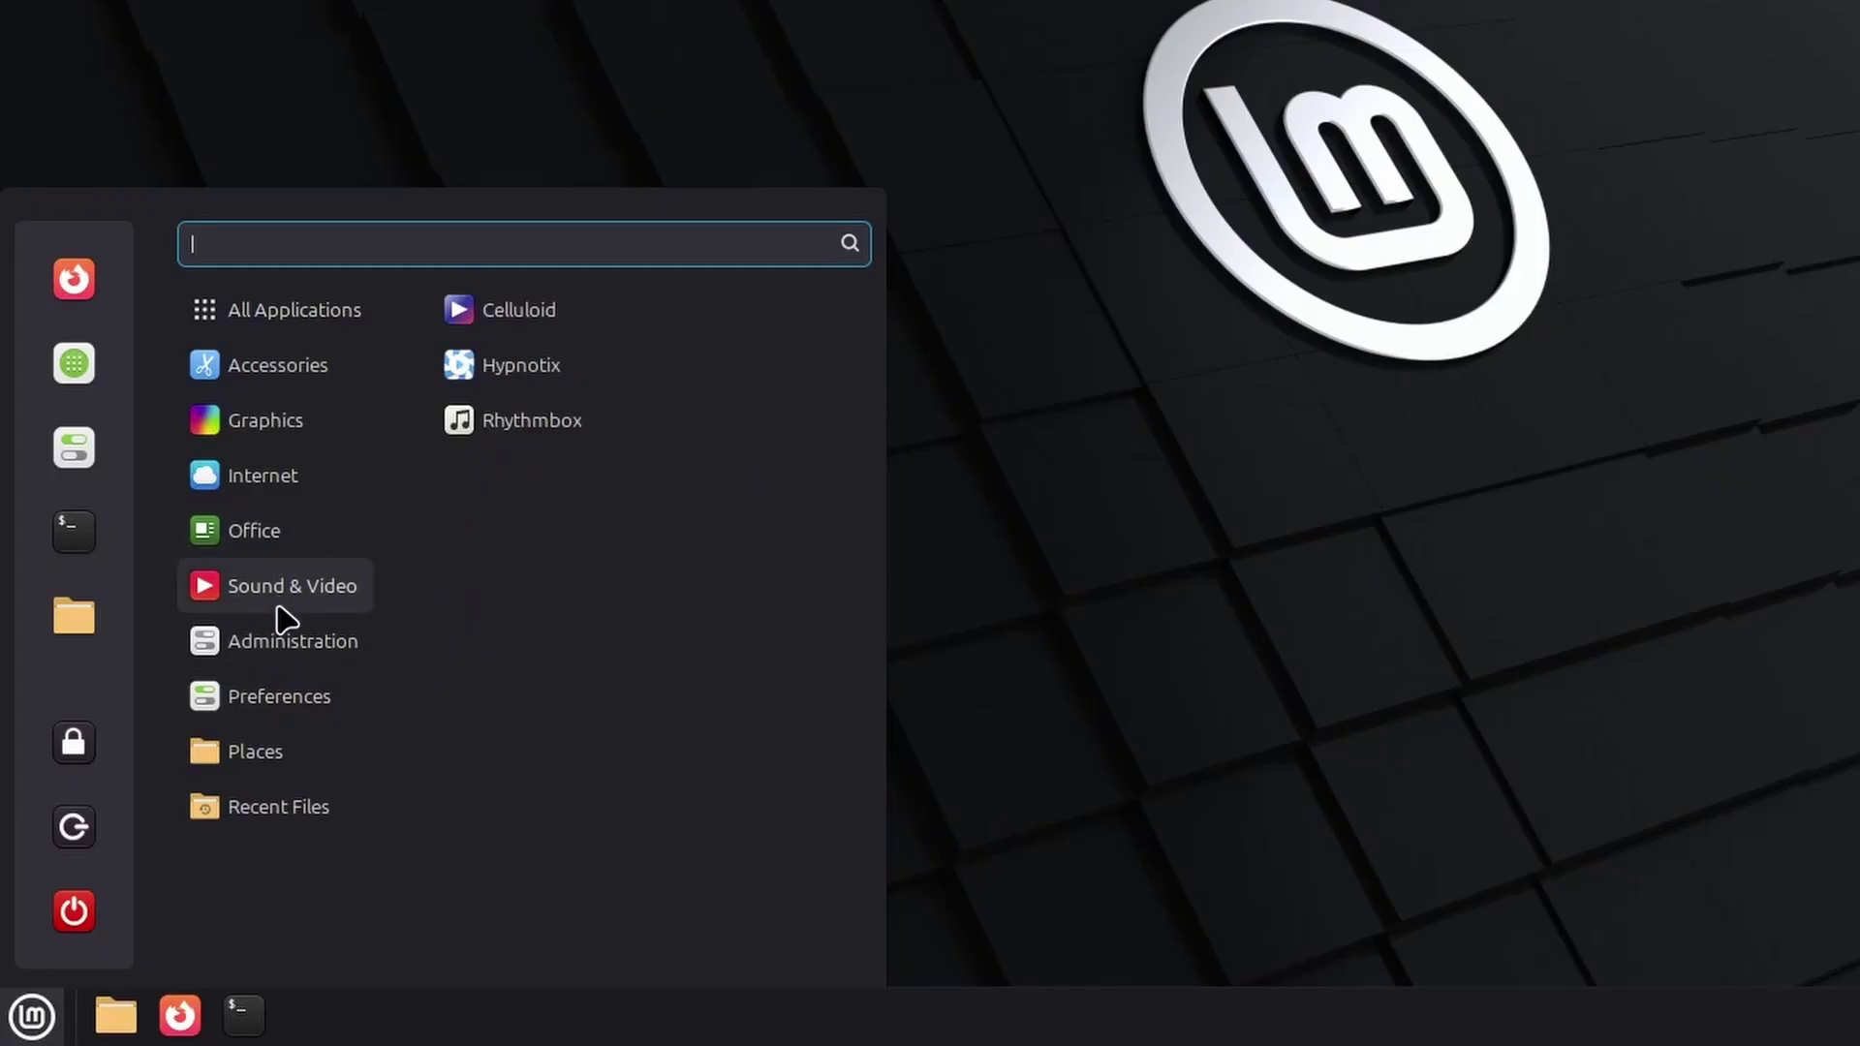
{"action": "mouse_move", "coordinate": [275, 485]}
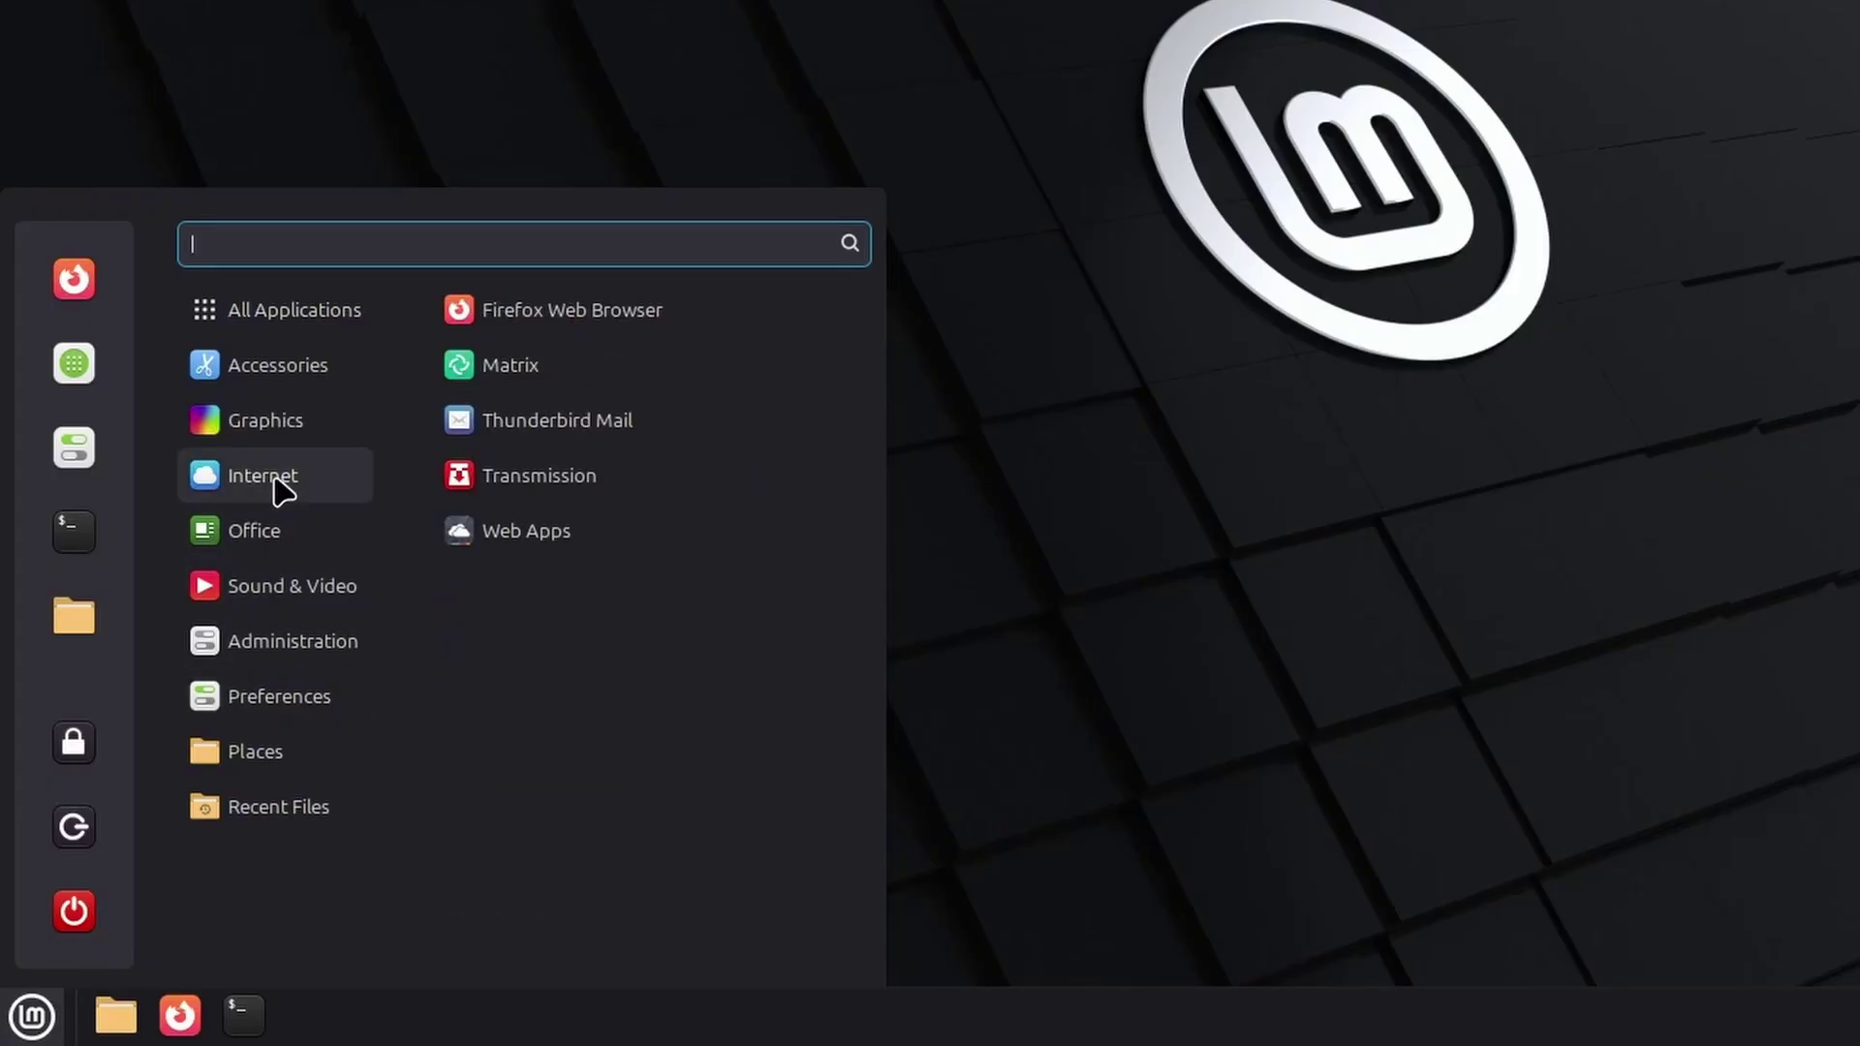
{"action": "mouse_move", "coordinate": [340, 299]}
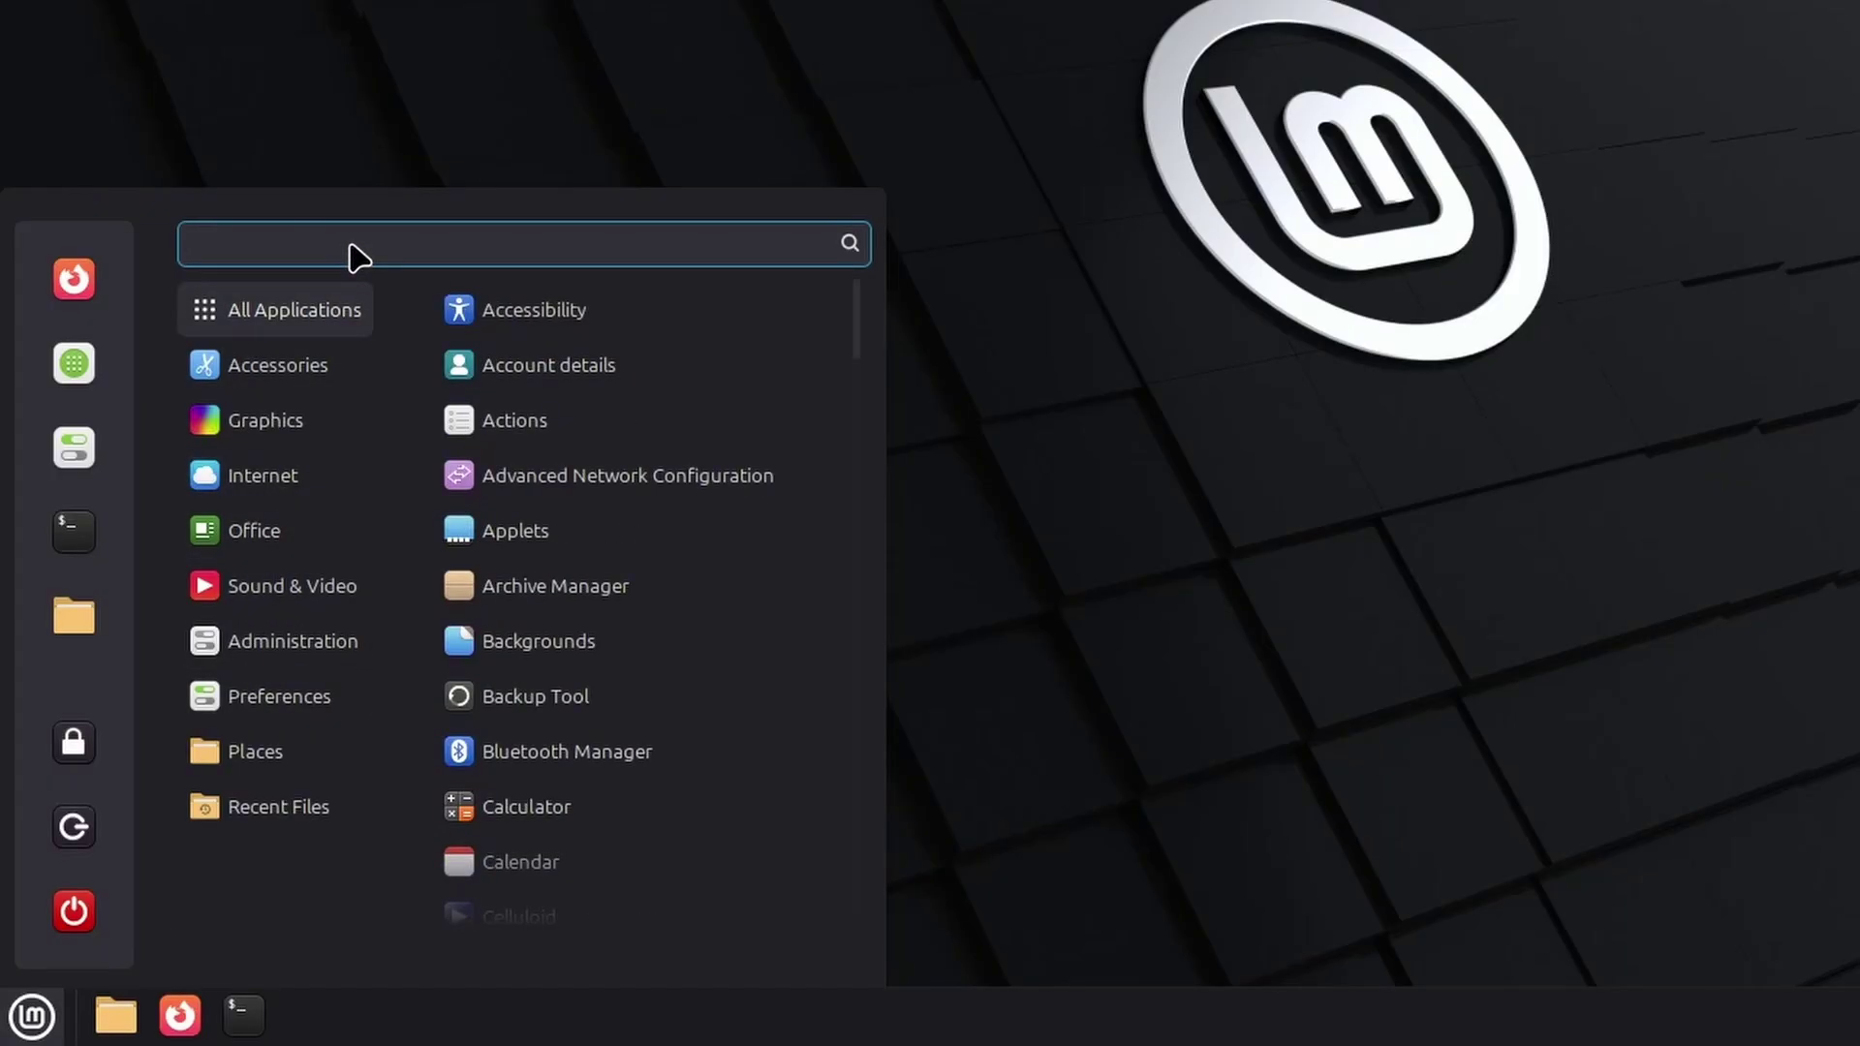
{"action": "type", "text": "cald"}
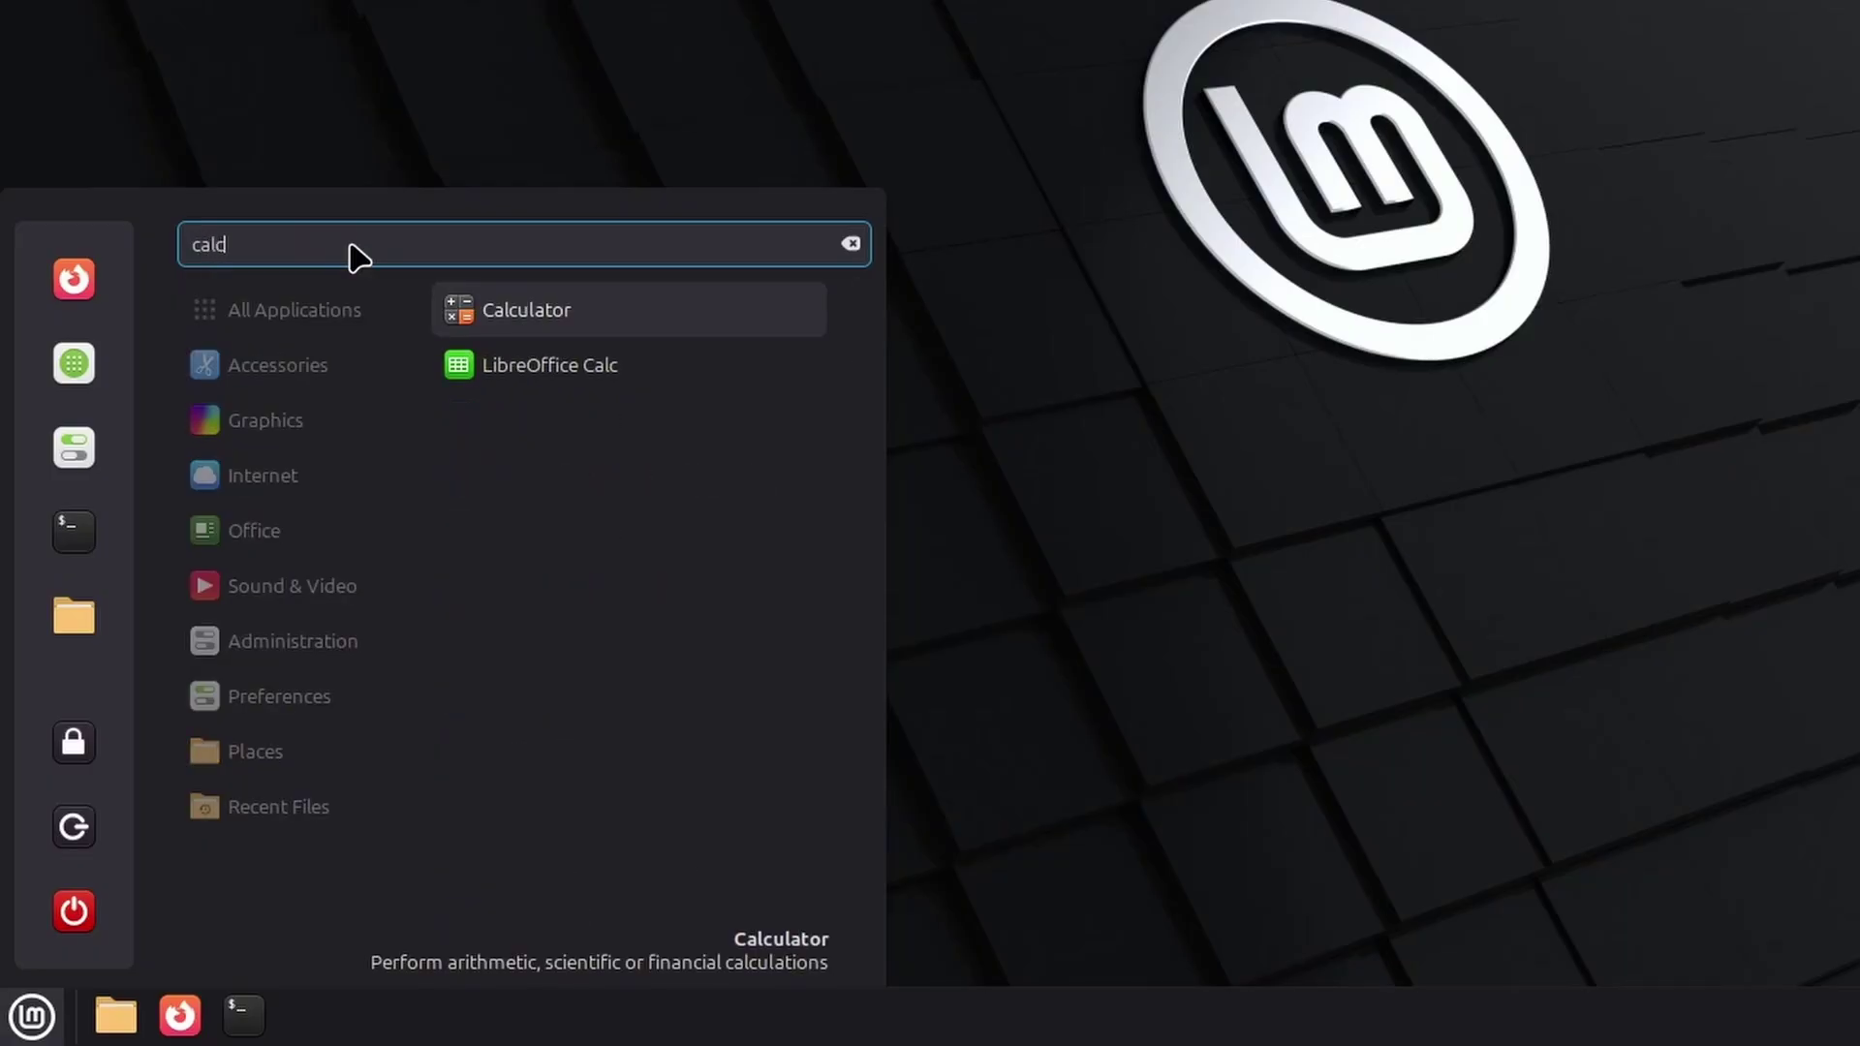
{"action": "left_click", "coordinate": [591, 310]}
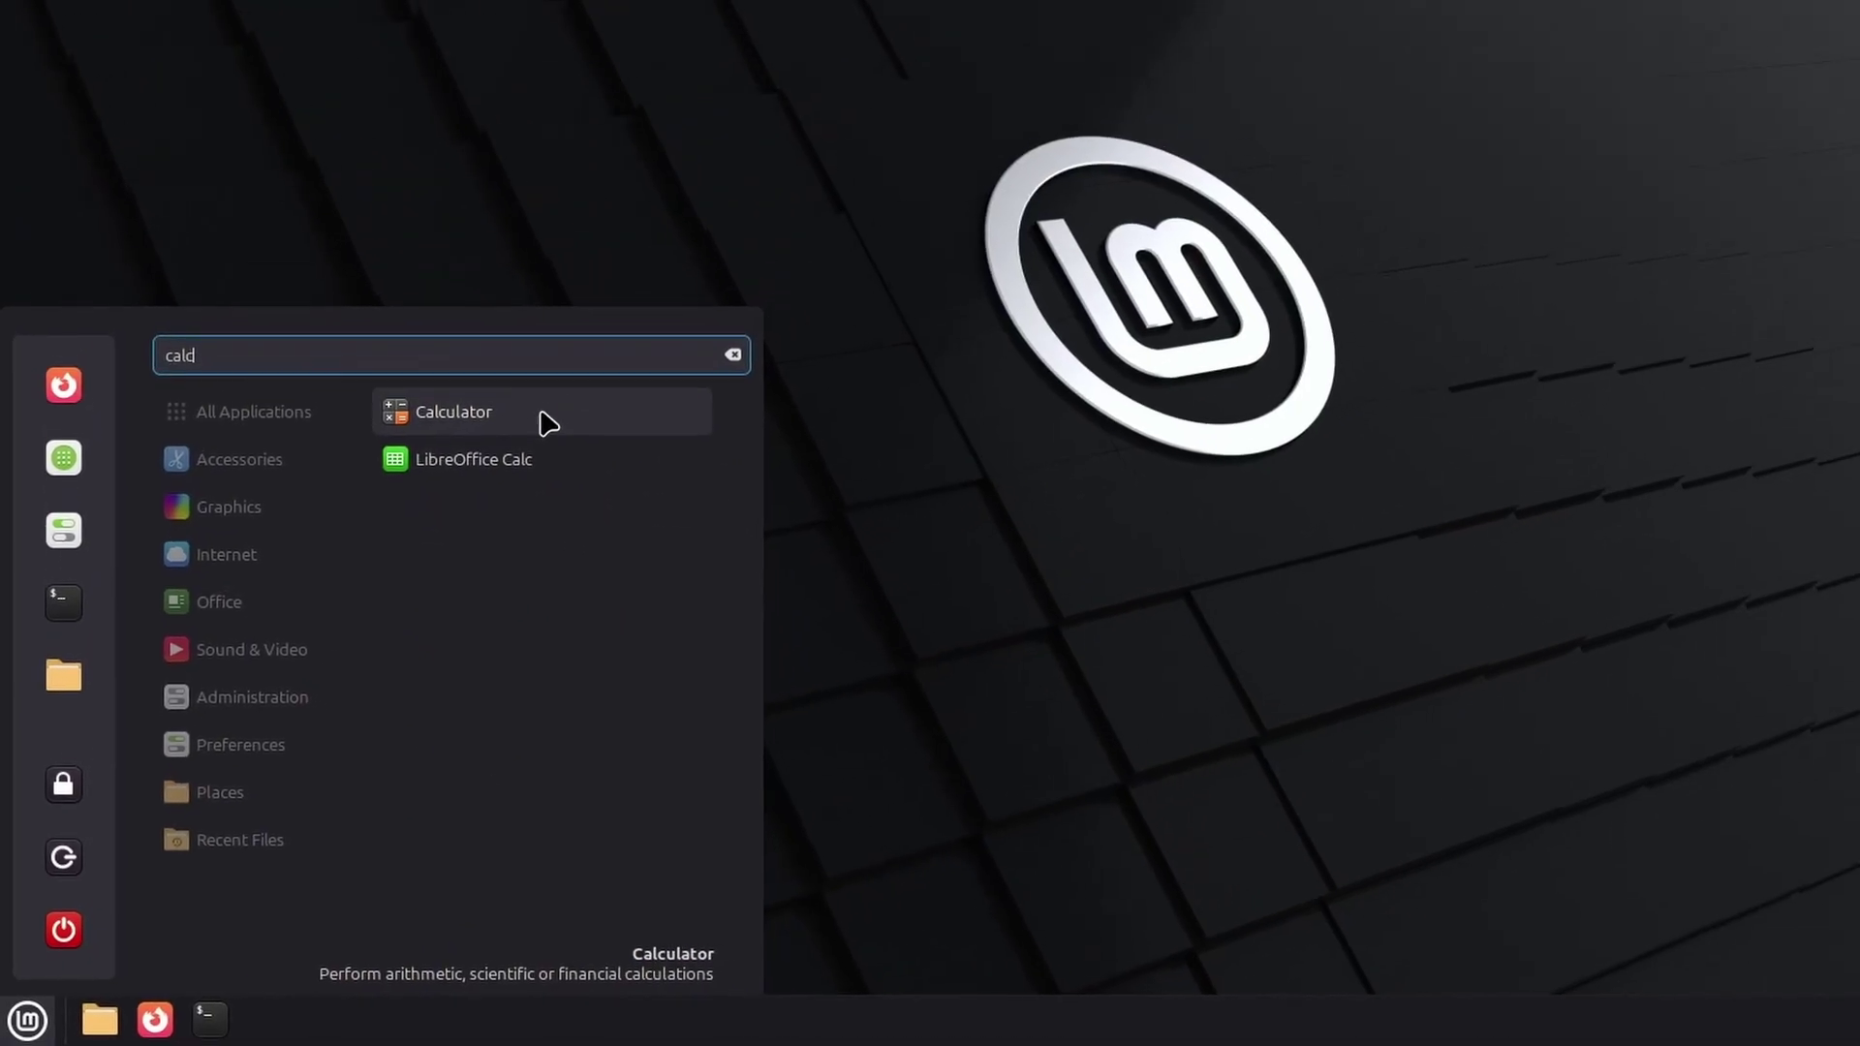
- Compute 23+42 in the Calculator to get 65
{"action": "left_click_drag", "start_coordinate": [795, 218], "coordinate": [824, 280]}
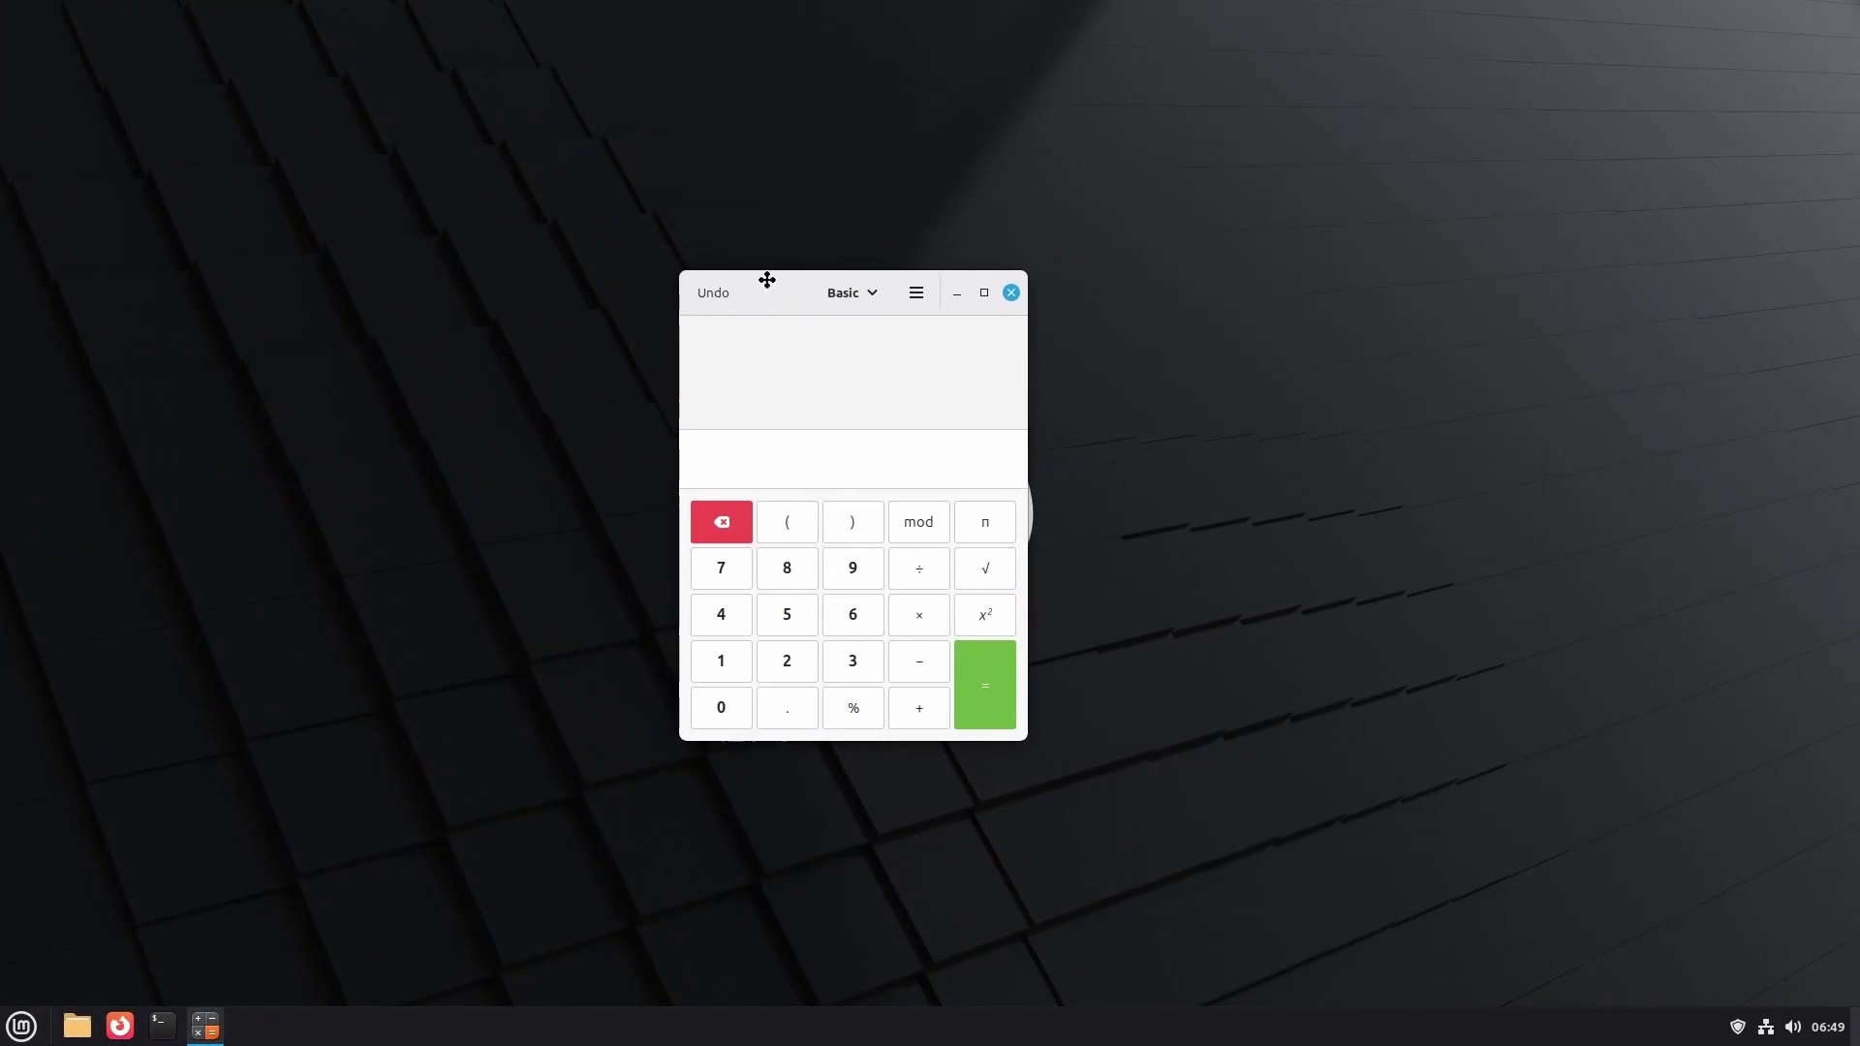
{"action": "type", "text": "23+42"}
{"action": "key", "text": "Return"}
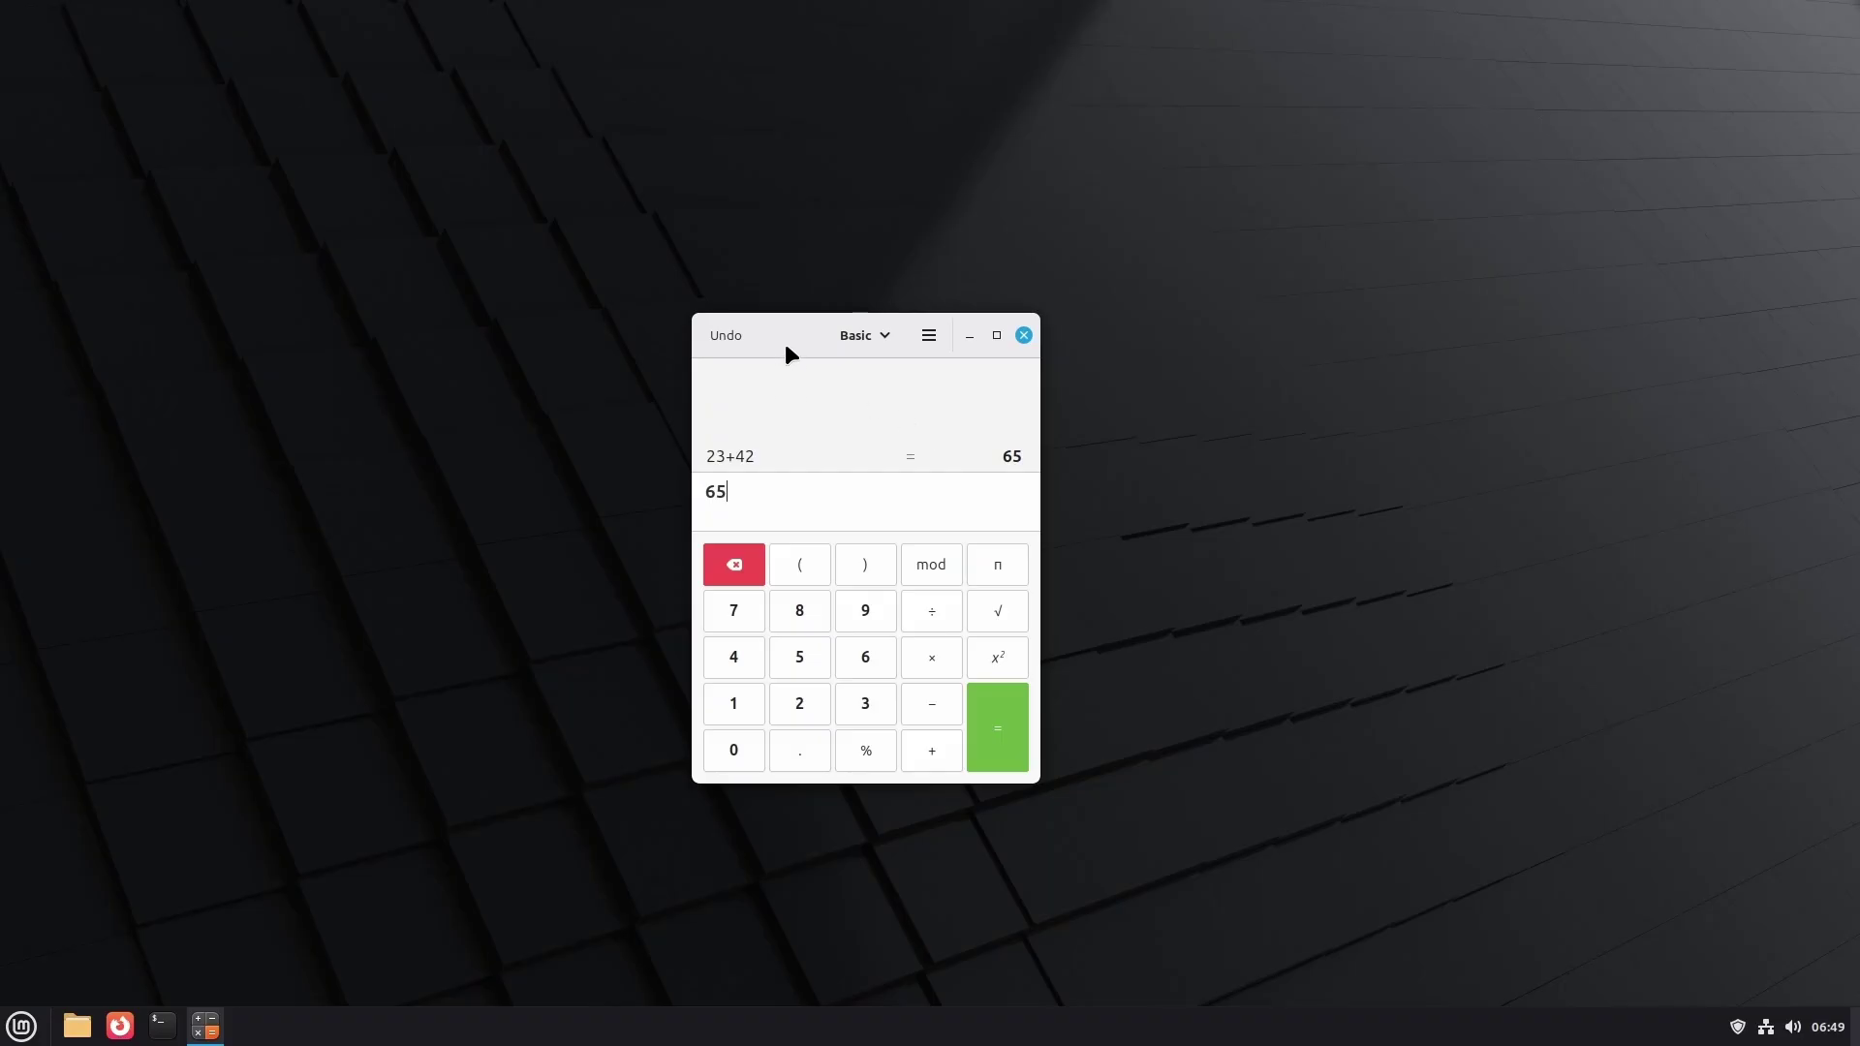
- Maximize, restore, minimize and bring back the Calculator window, then close it
{"action": "left_click_drag", "start_coordinate": [785, 336], "coordinate": [747, 349]}
{"action": "left_click", "coordinate": [937, 344]}
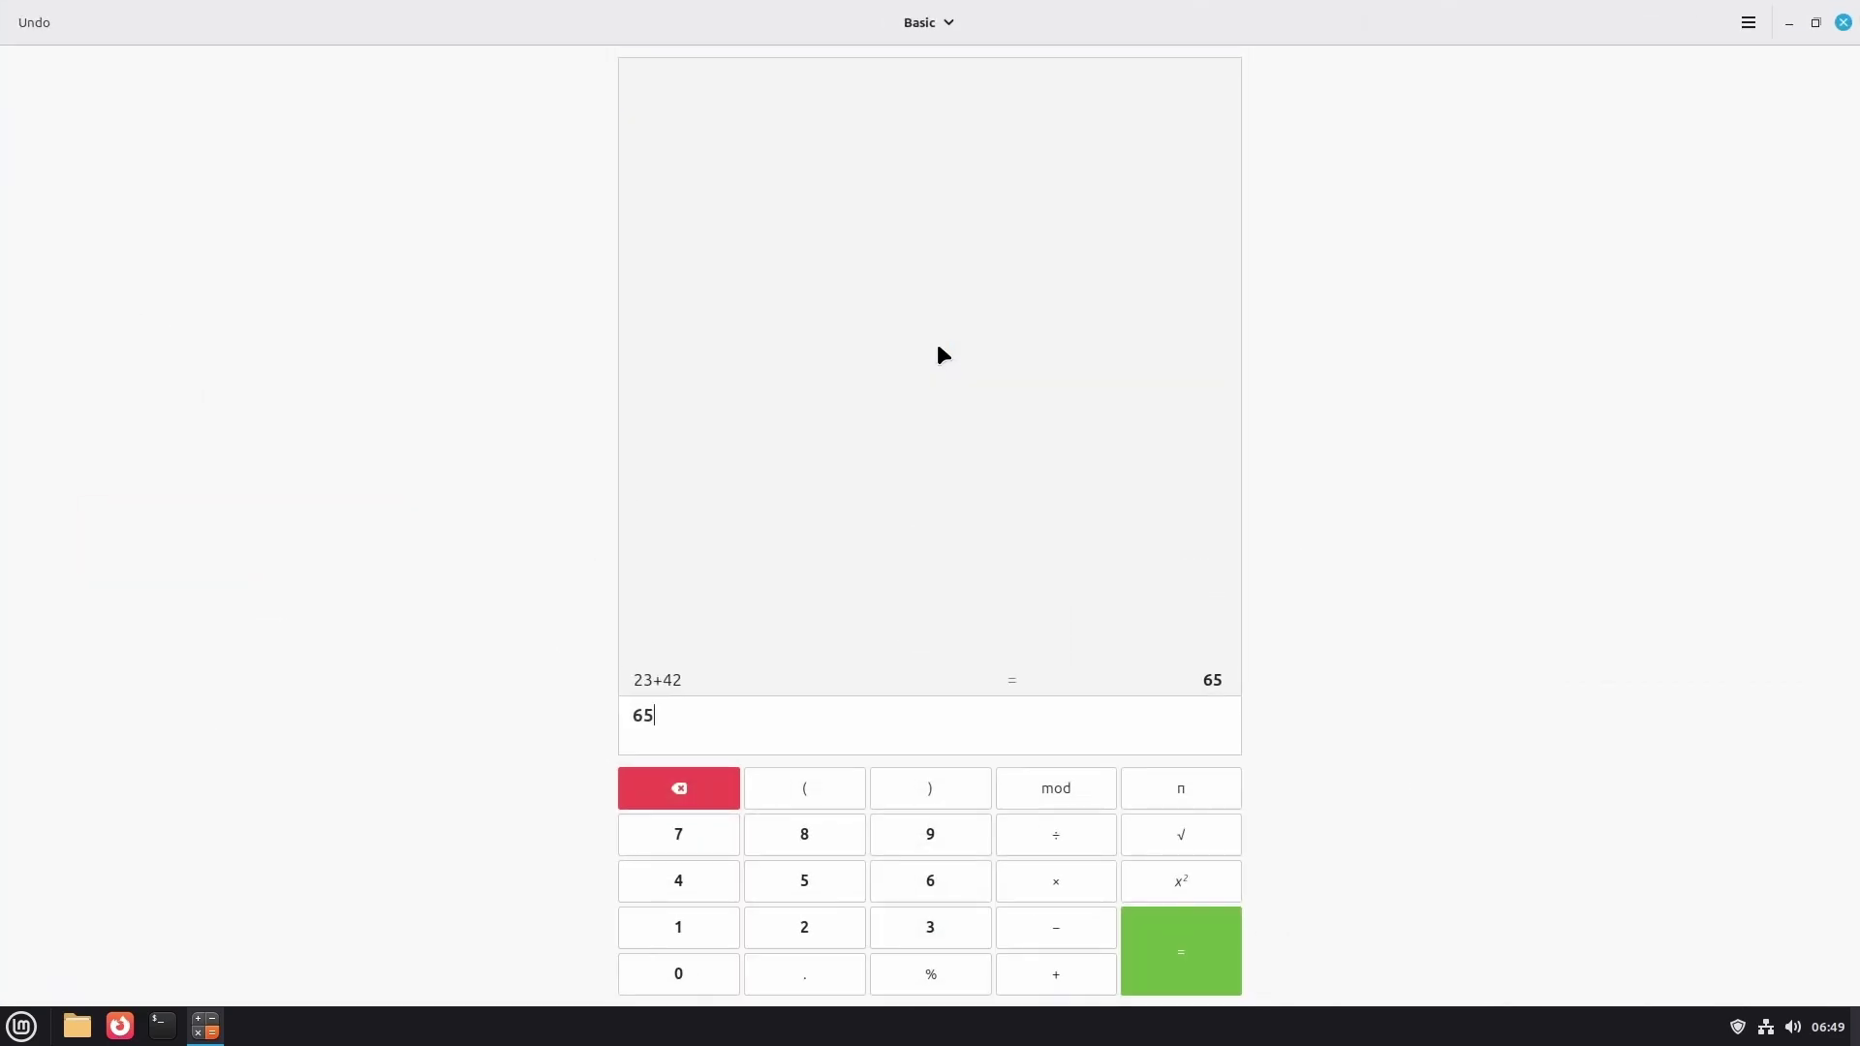
{"action": "left_click", "coordinate": [1816, 22]}
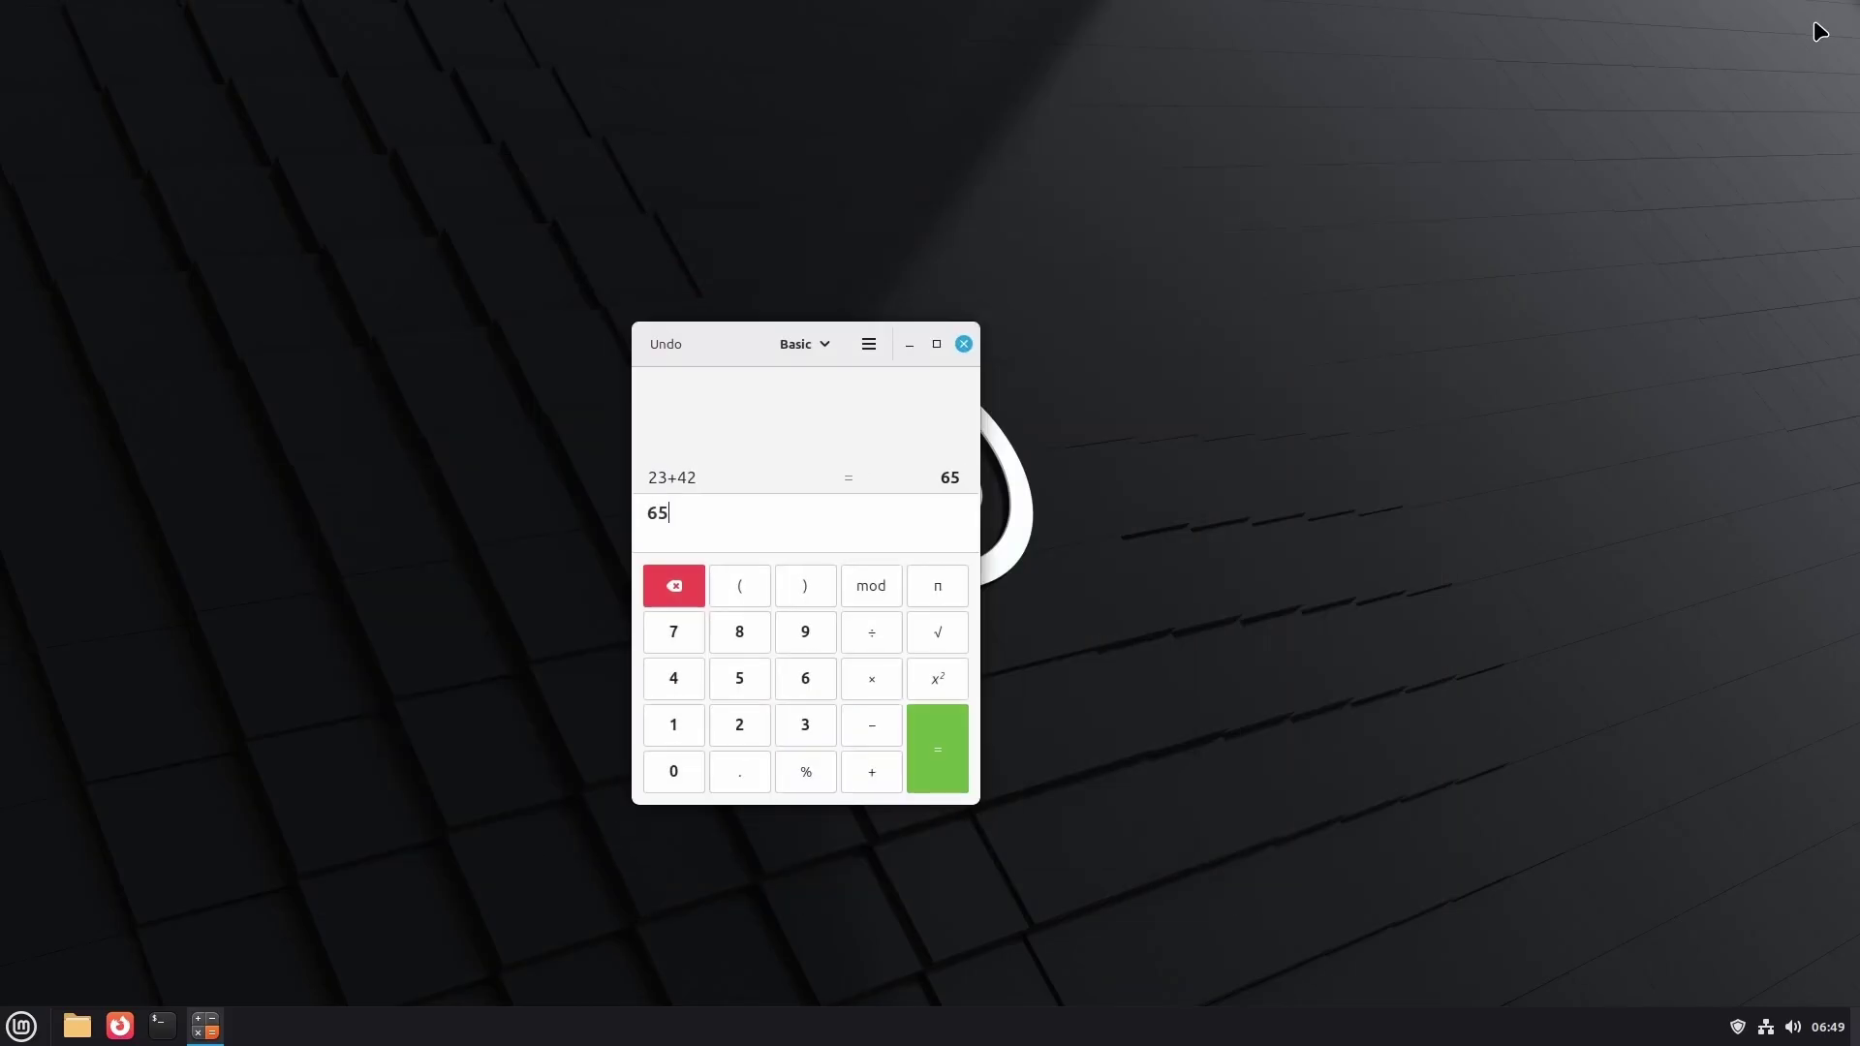
{"action": "left_click", "coordinate": [909, 344]}
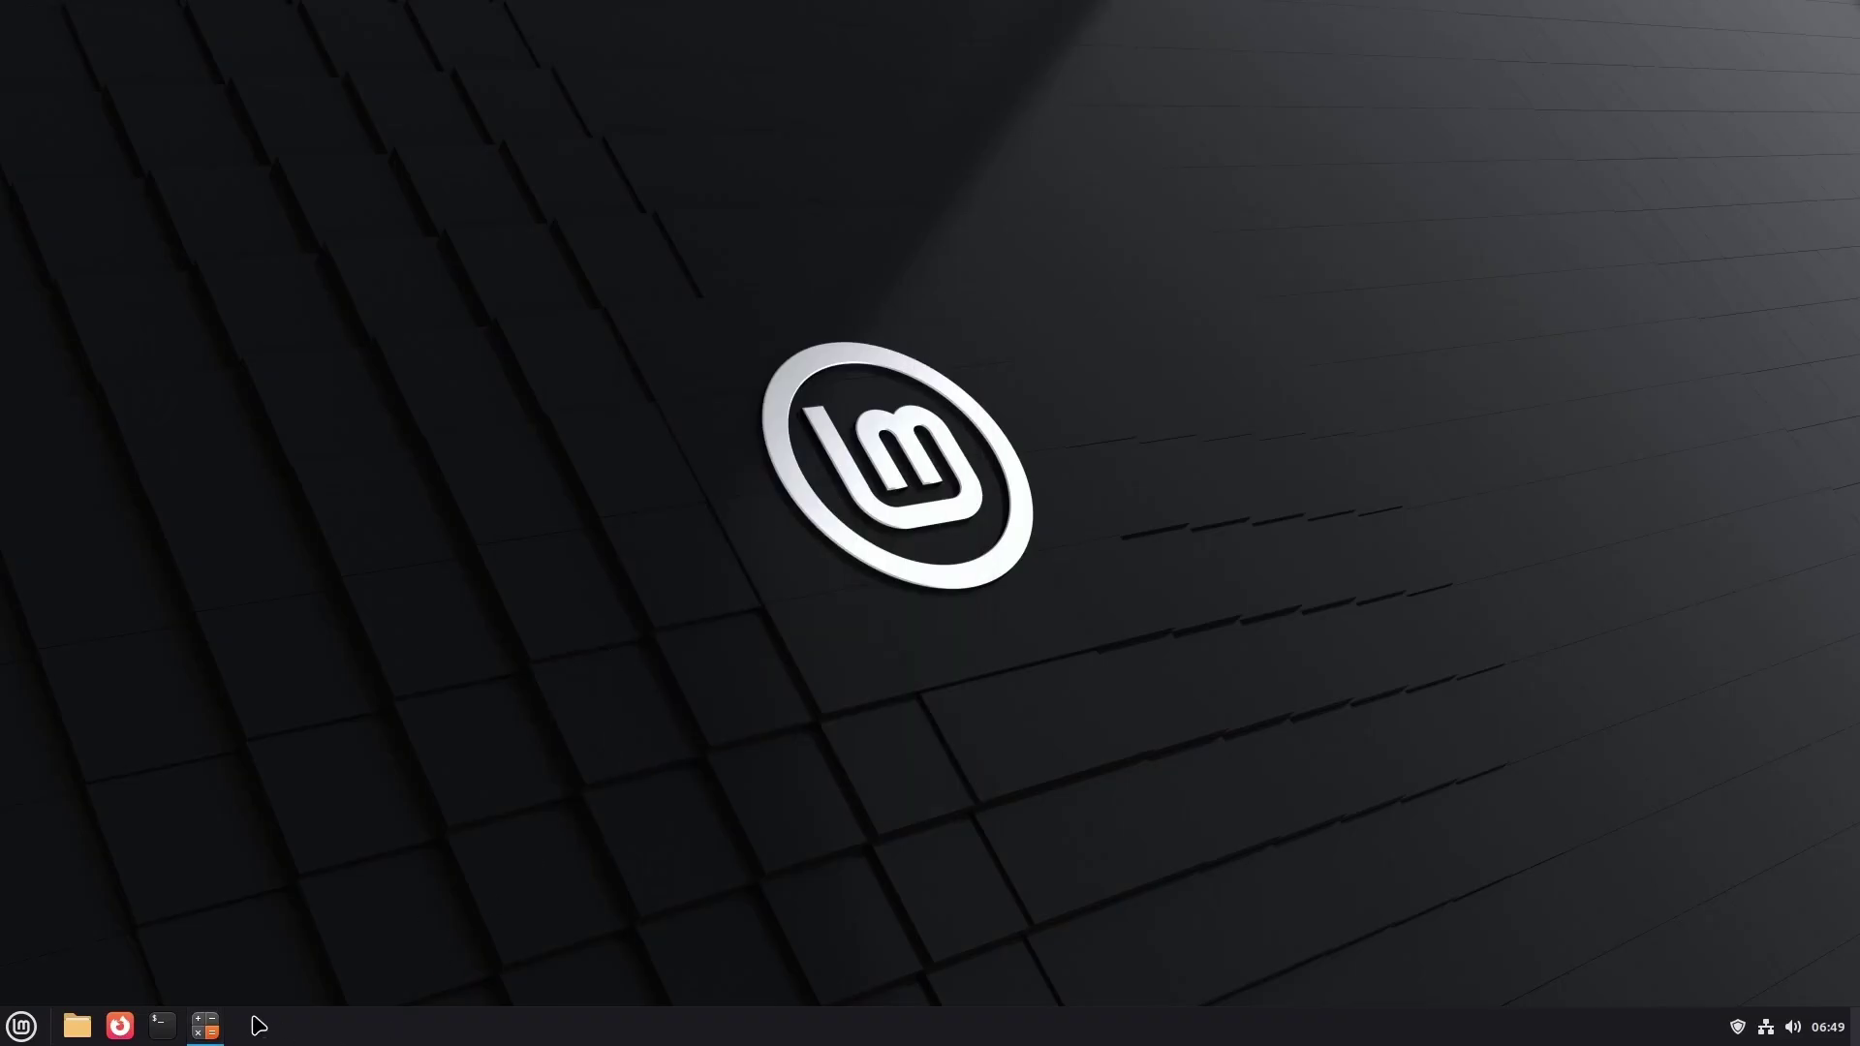
{"action": "left_click", "coordinate": [204, 1026]}
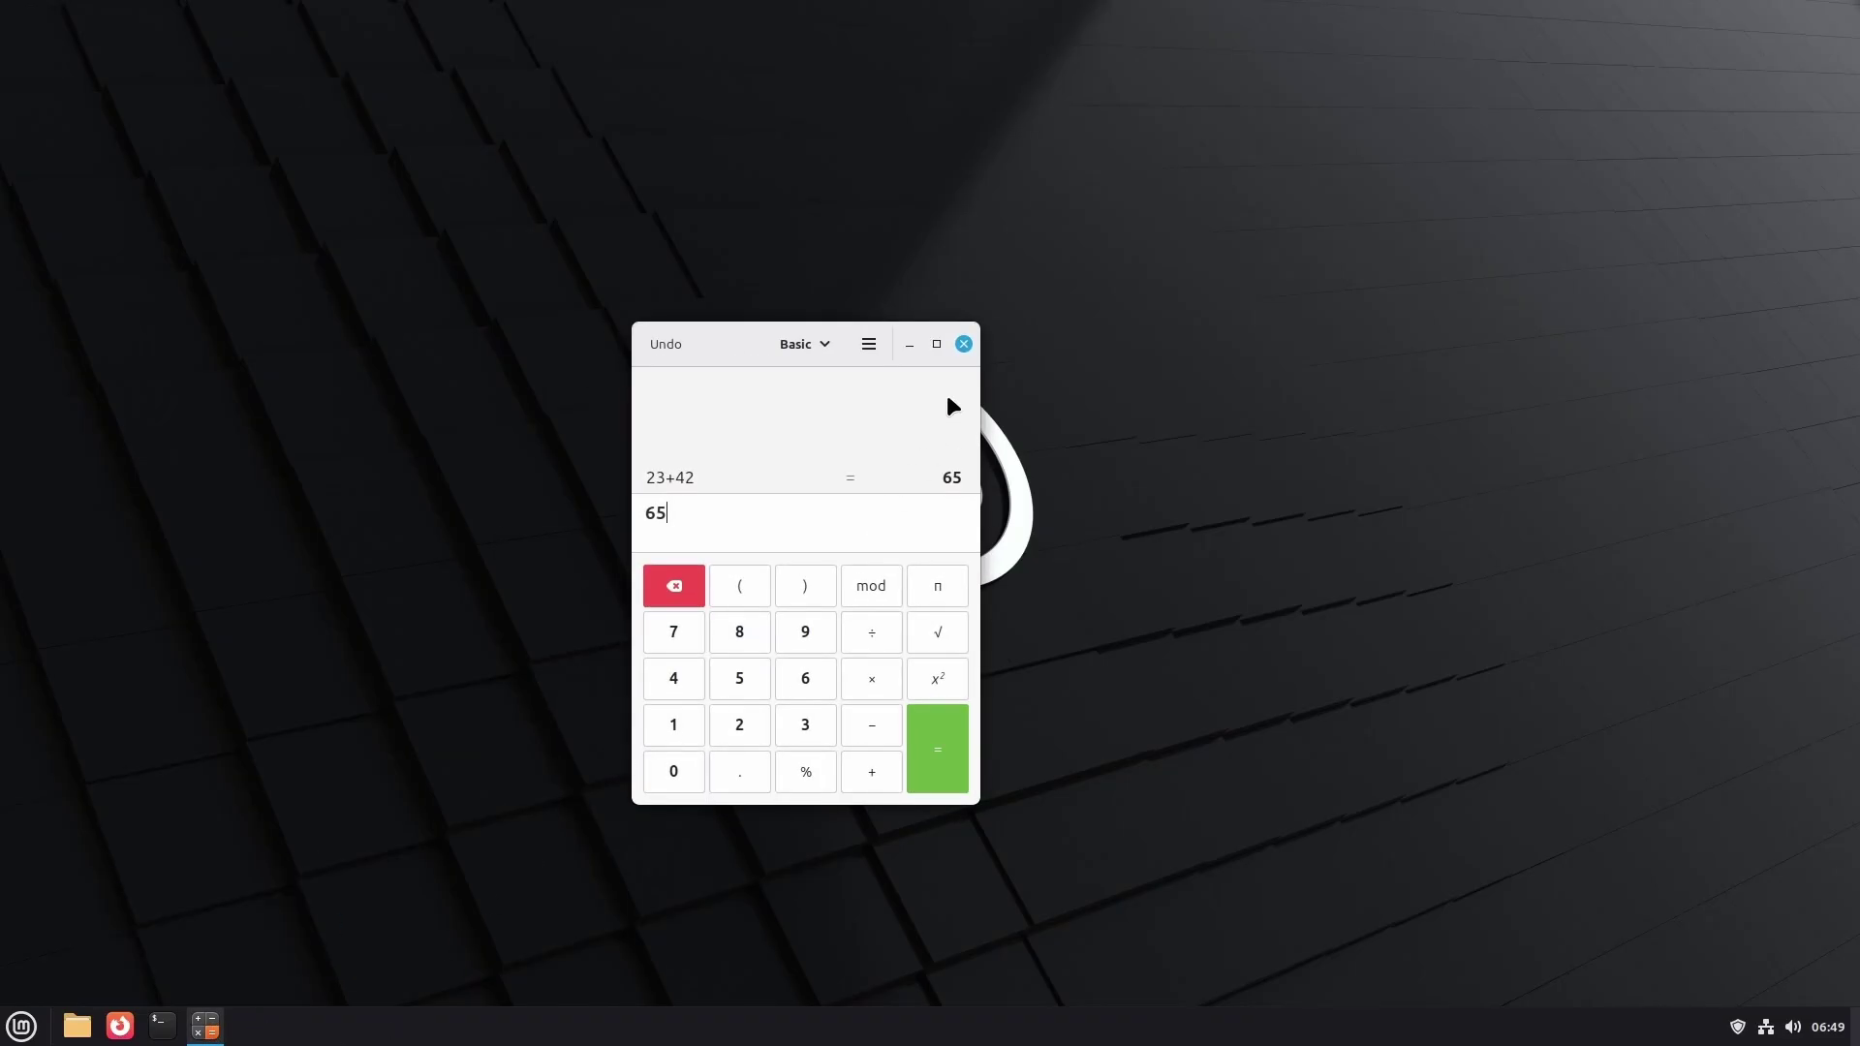
{"action": "left_click", "coordinate": [963, 344]}
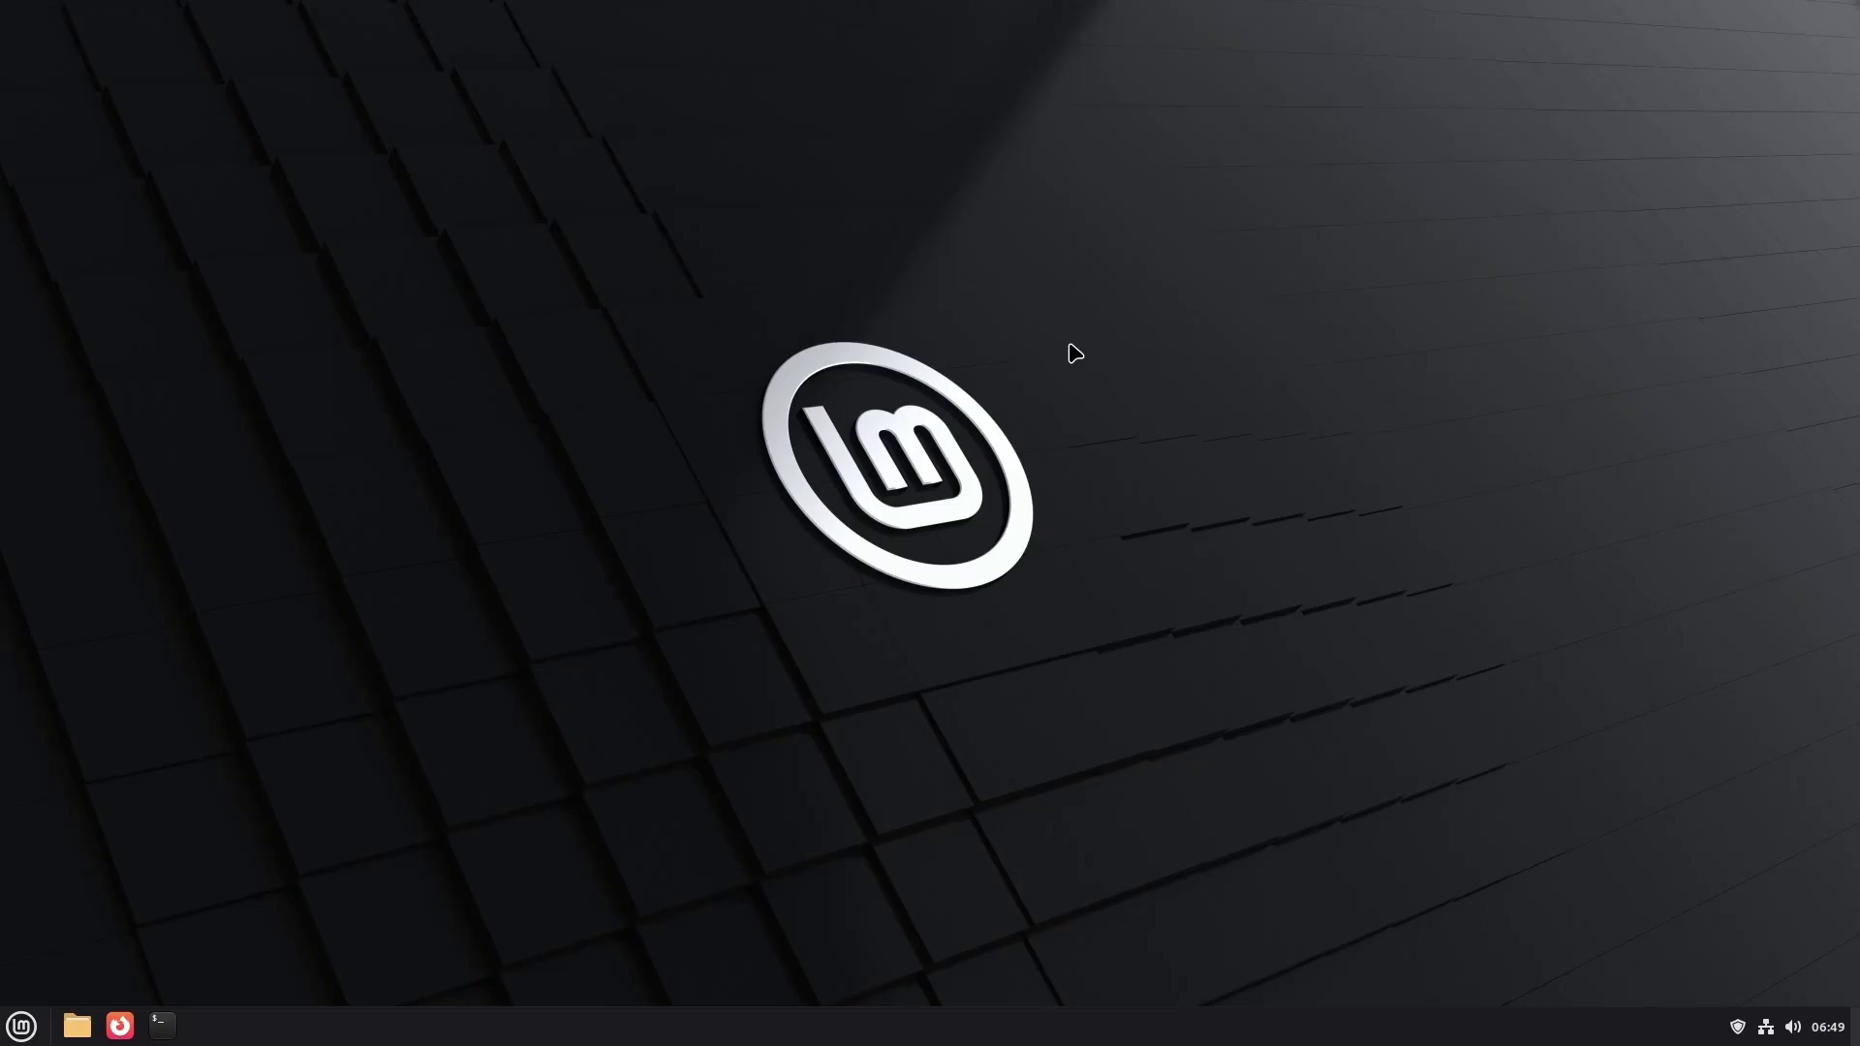
- In System Settings' Backgrounds, try the green Sele and glowing Mint logo wallpapers
{"action": "left_click", "coordinate": [12, 1035]}
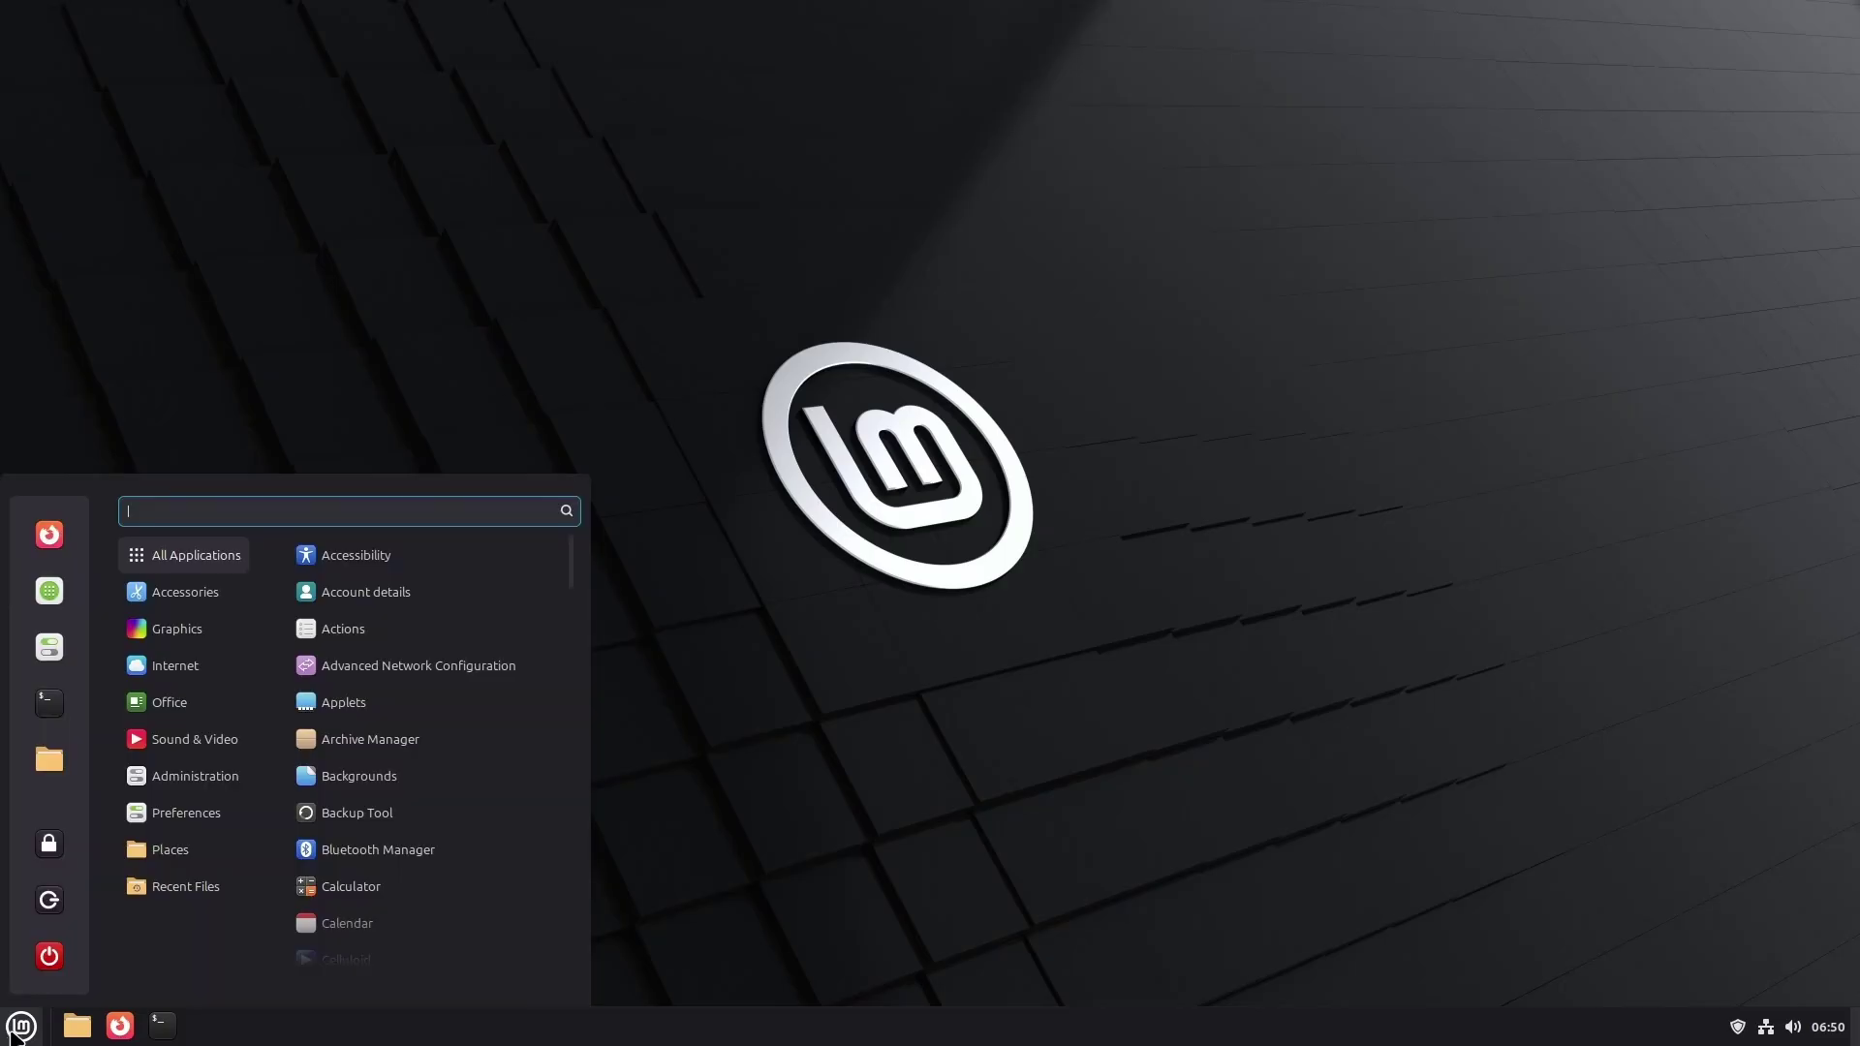
{"action": "left_click", "coordinate": [49, 648]}
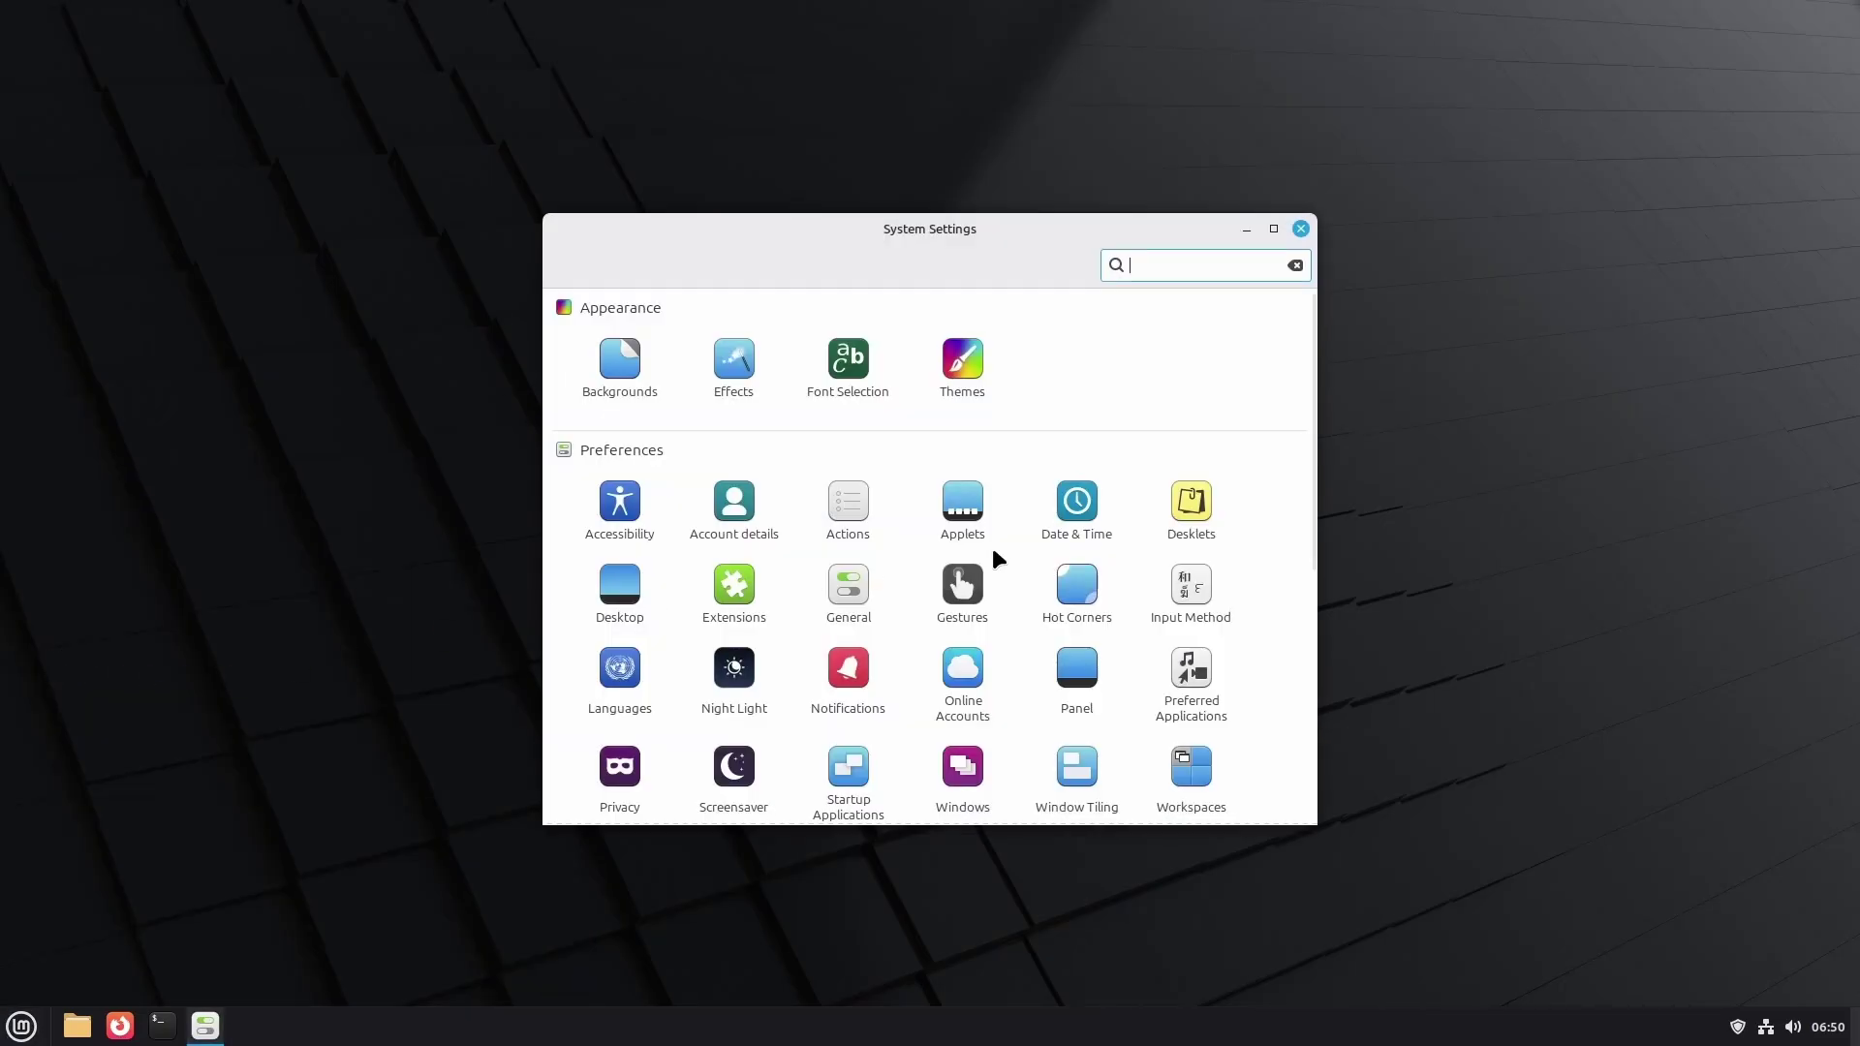
{"action": "scroll", "coordinate": [930, 412], "scroll_direction": "down", "scroll_amount": 8}
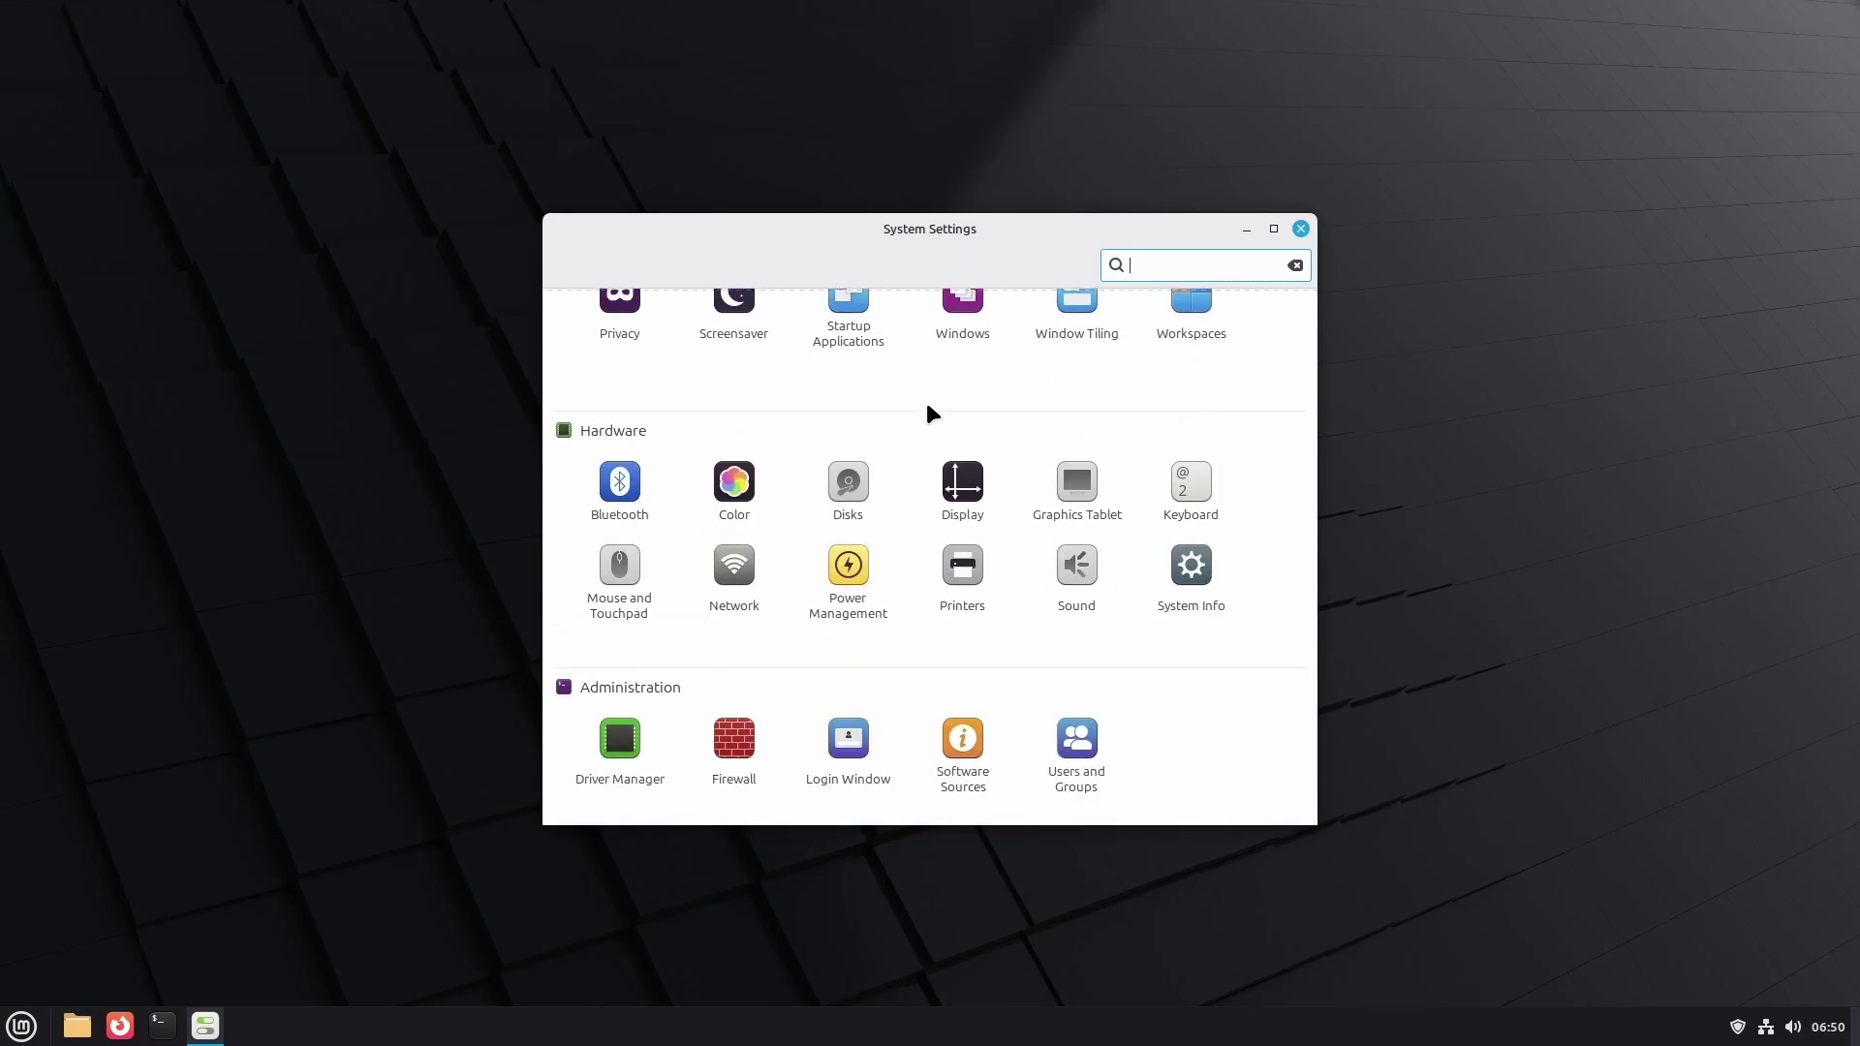
{"action": "scroll", "coordinate": [932, 415], "scroll_direction": "up", "scroll_amount": 5}
{"action": "scroll", "coordinate": [926, 401], "scroll_direction": "up", "scroll_amount": 2}
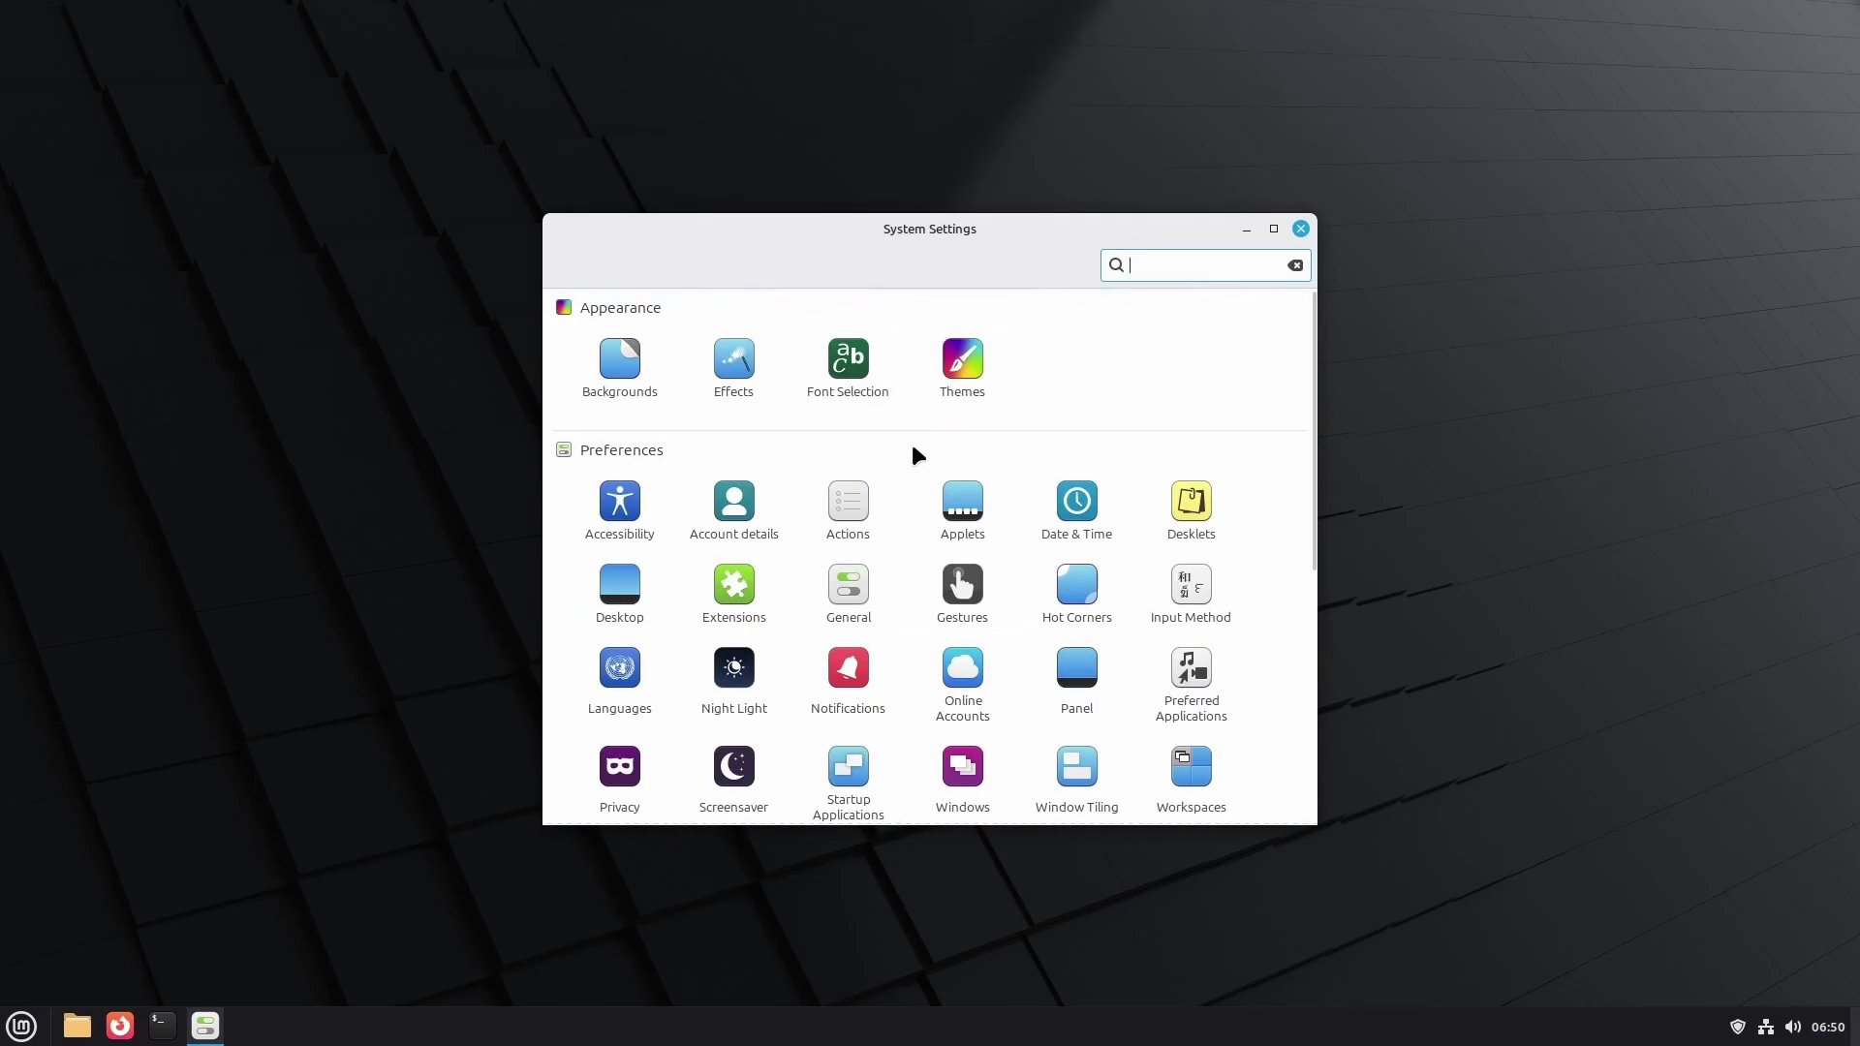
{"action": "left_click", "coordinate": [604, 370]}
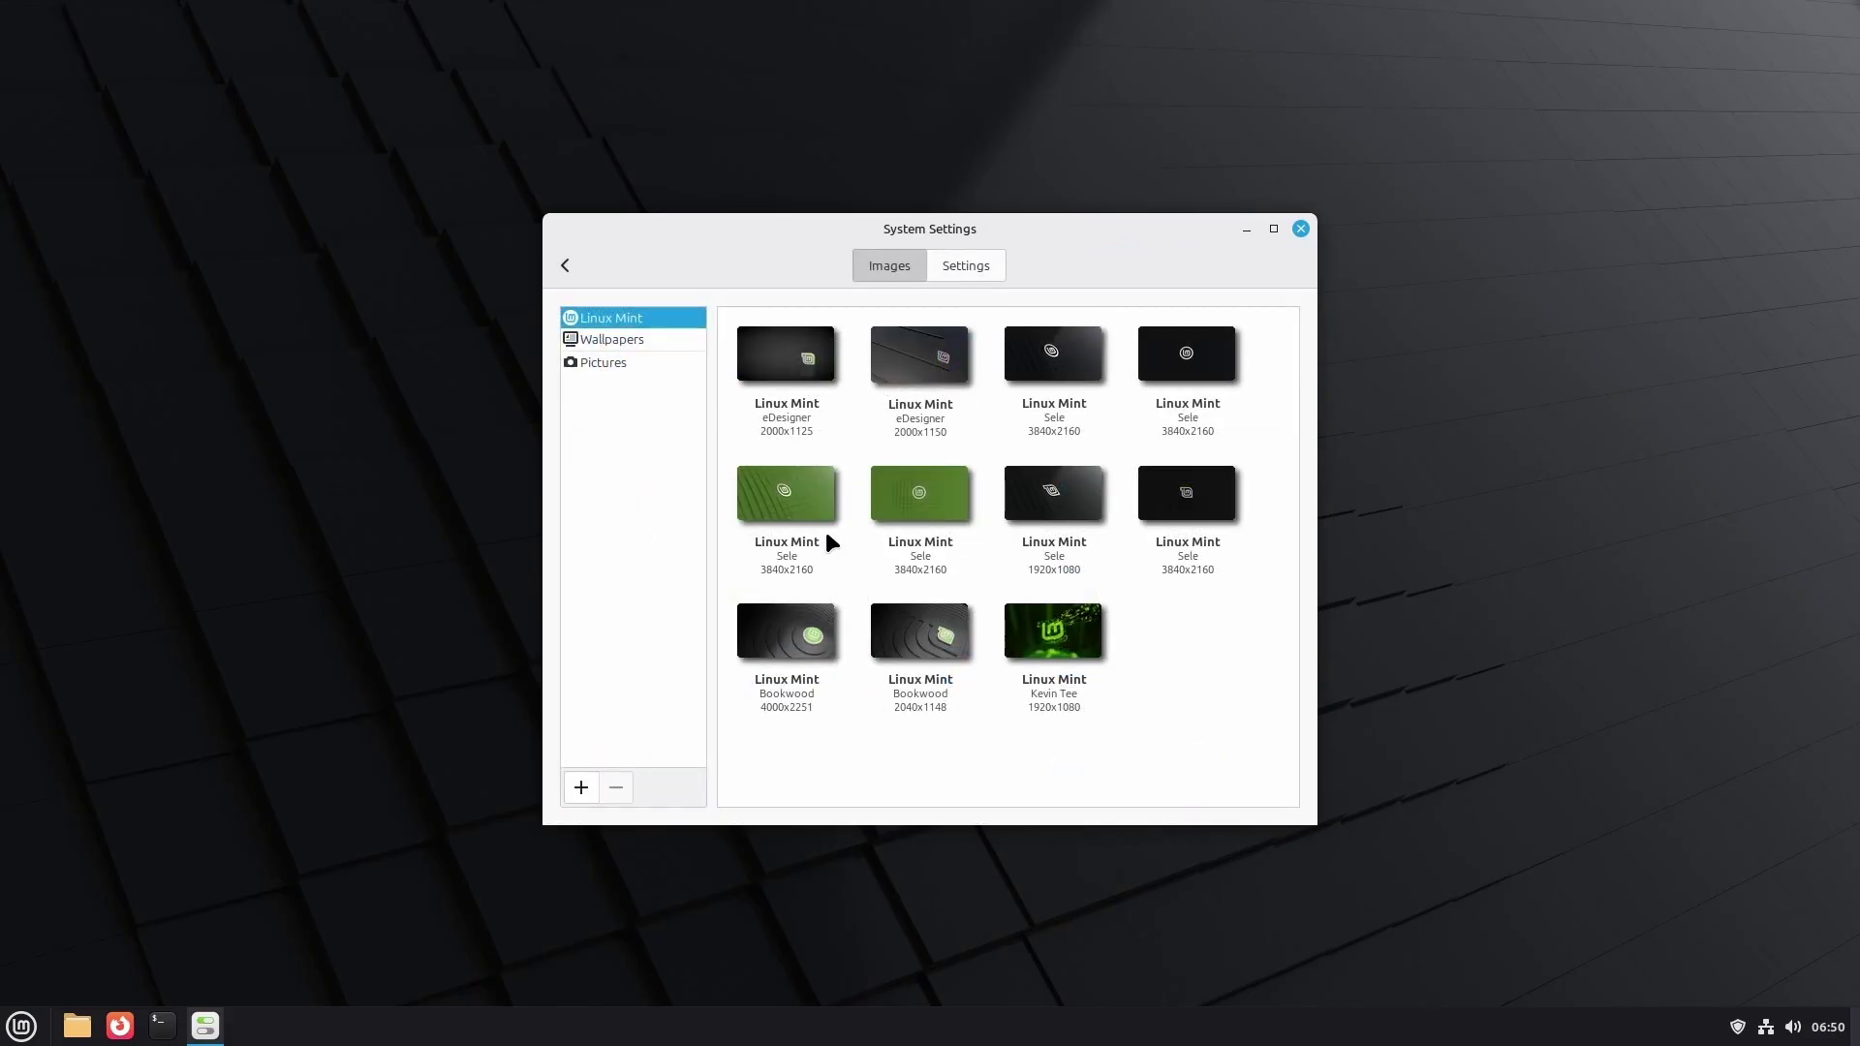
{"action": "left_click", "coordinate": [919, 493]}
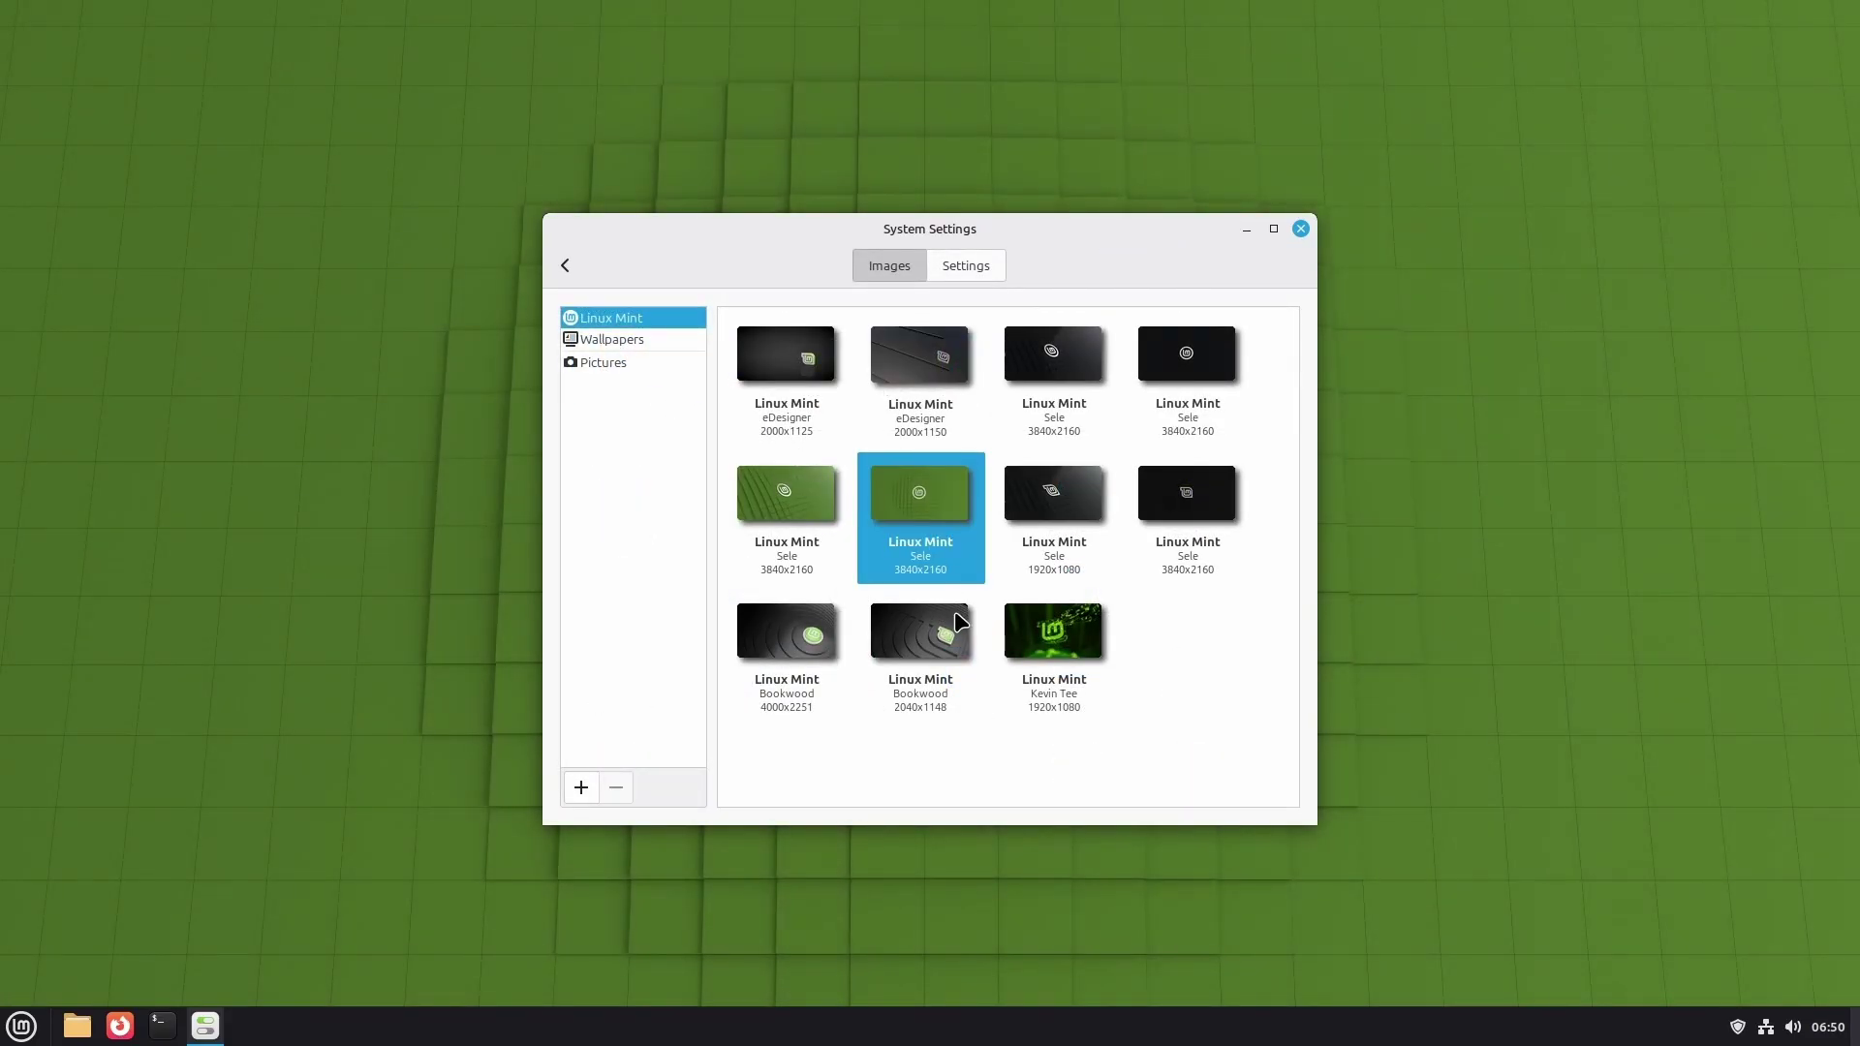
{"action": "left_click", "coordinate": [1054, 653]}
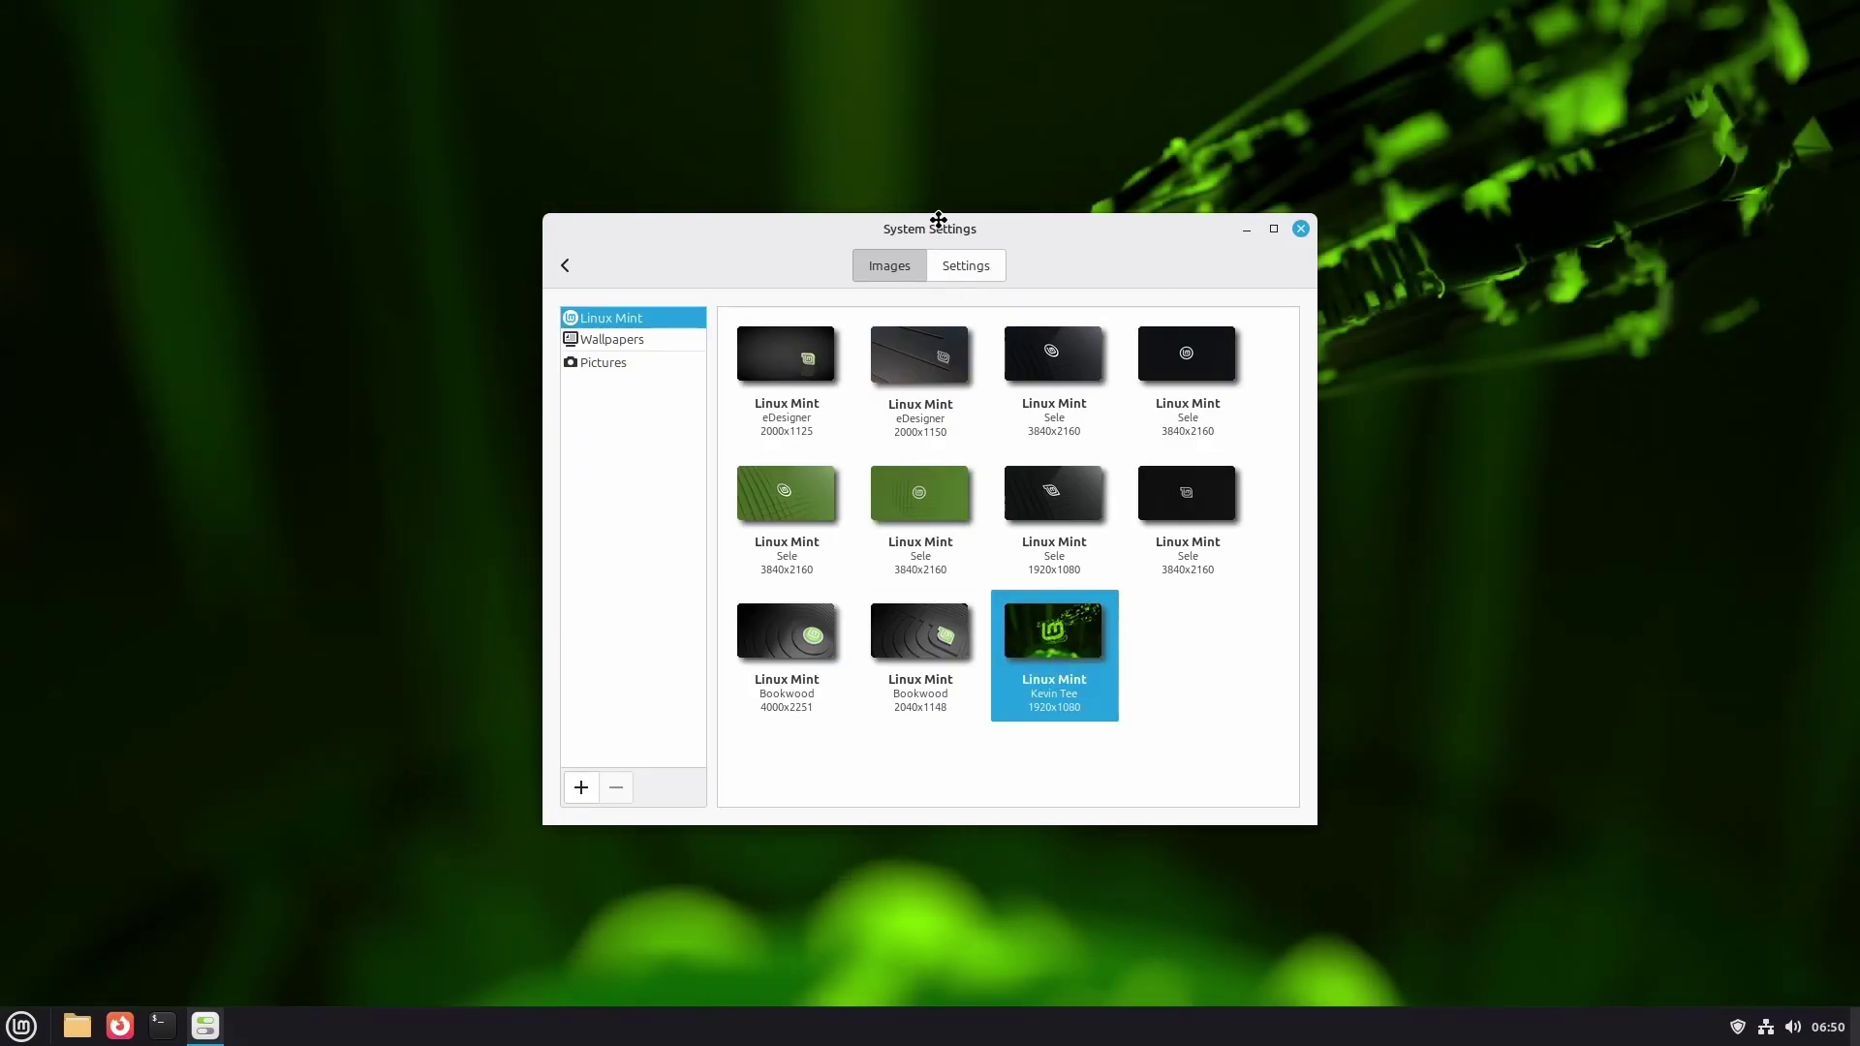
- Tile the settings window right and left, pick the dark Sele 3840x2160 wallpaper, and close settings
{"action": "left_click_drag", "start_coordinate": [938, 219], "coordinate": [878, 247]}
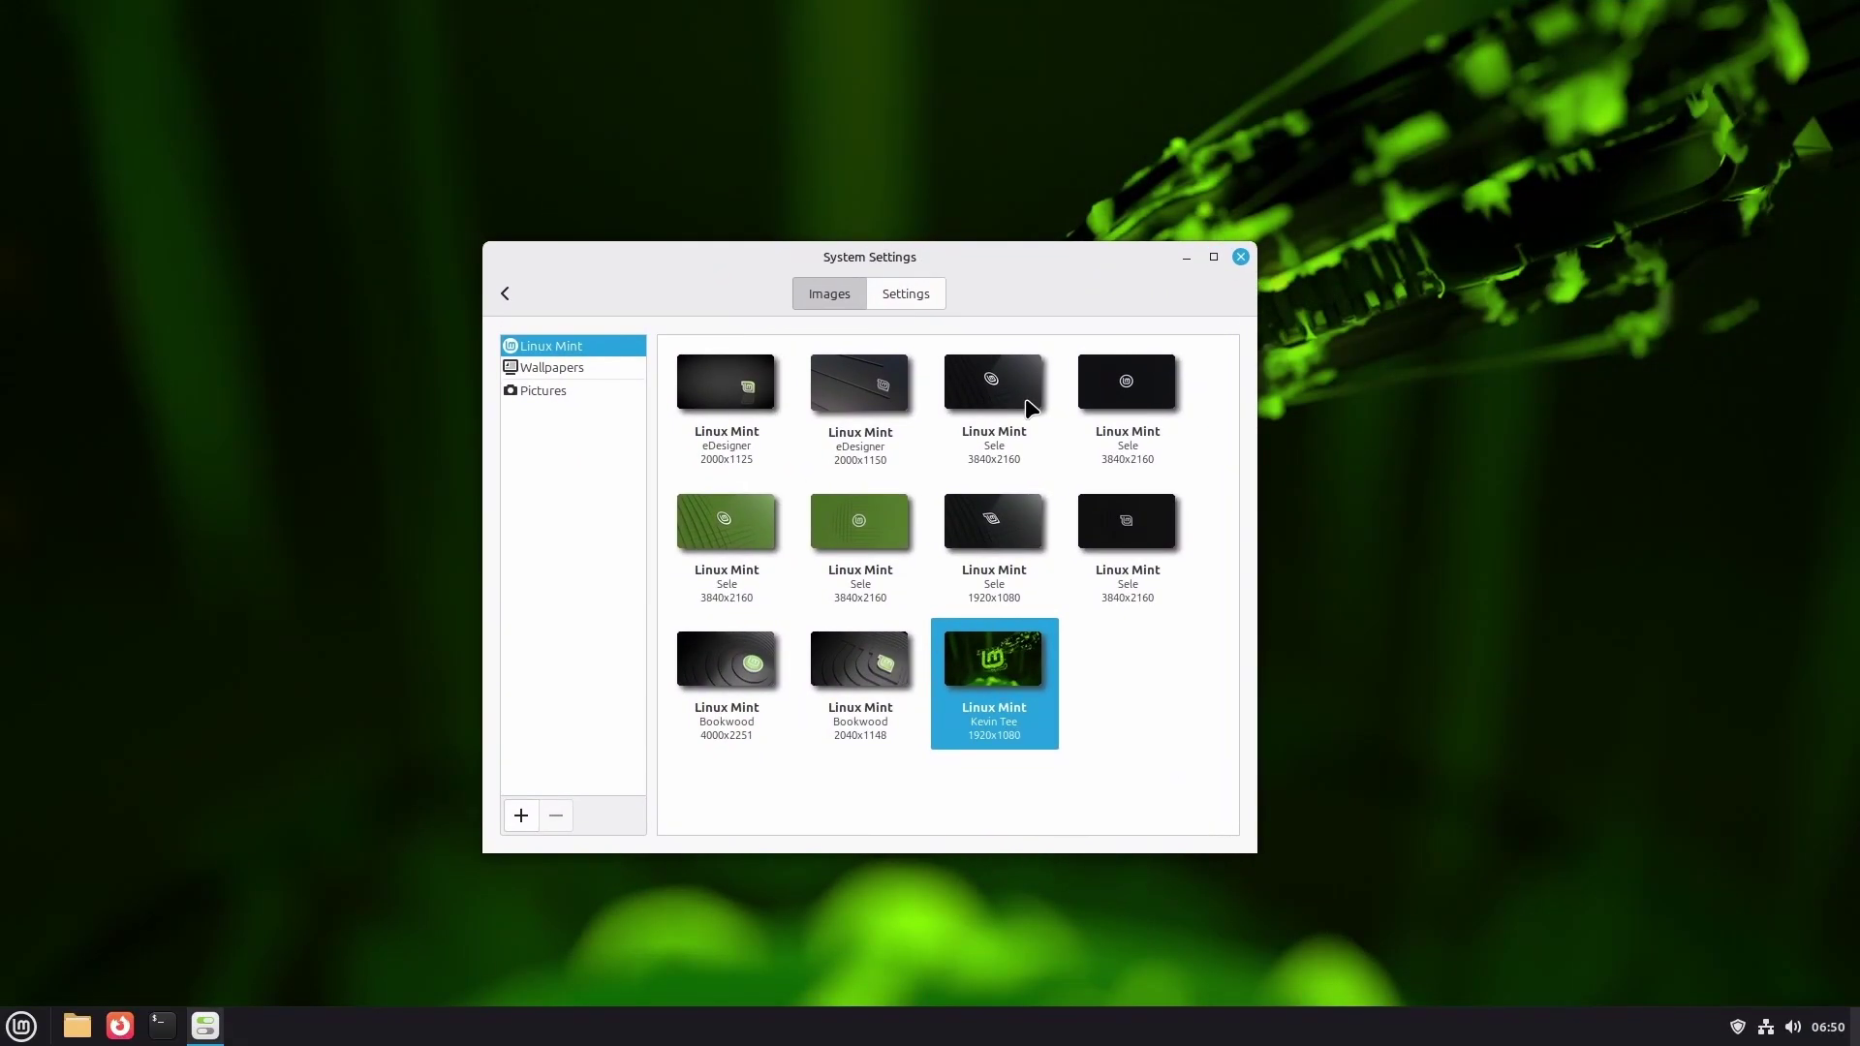
{"action": "left_click_drag", "start_coordinate": [967, 258], "coordinate": [1855, 285]}
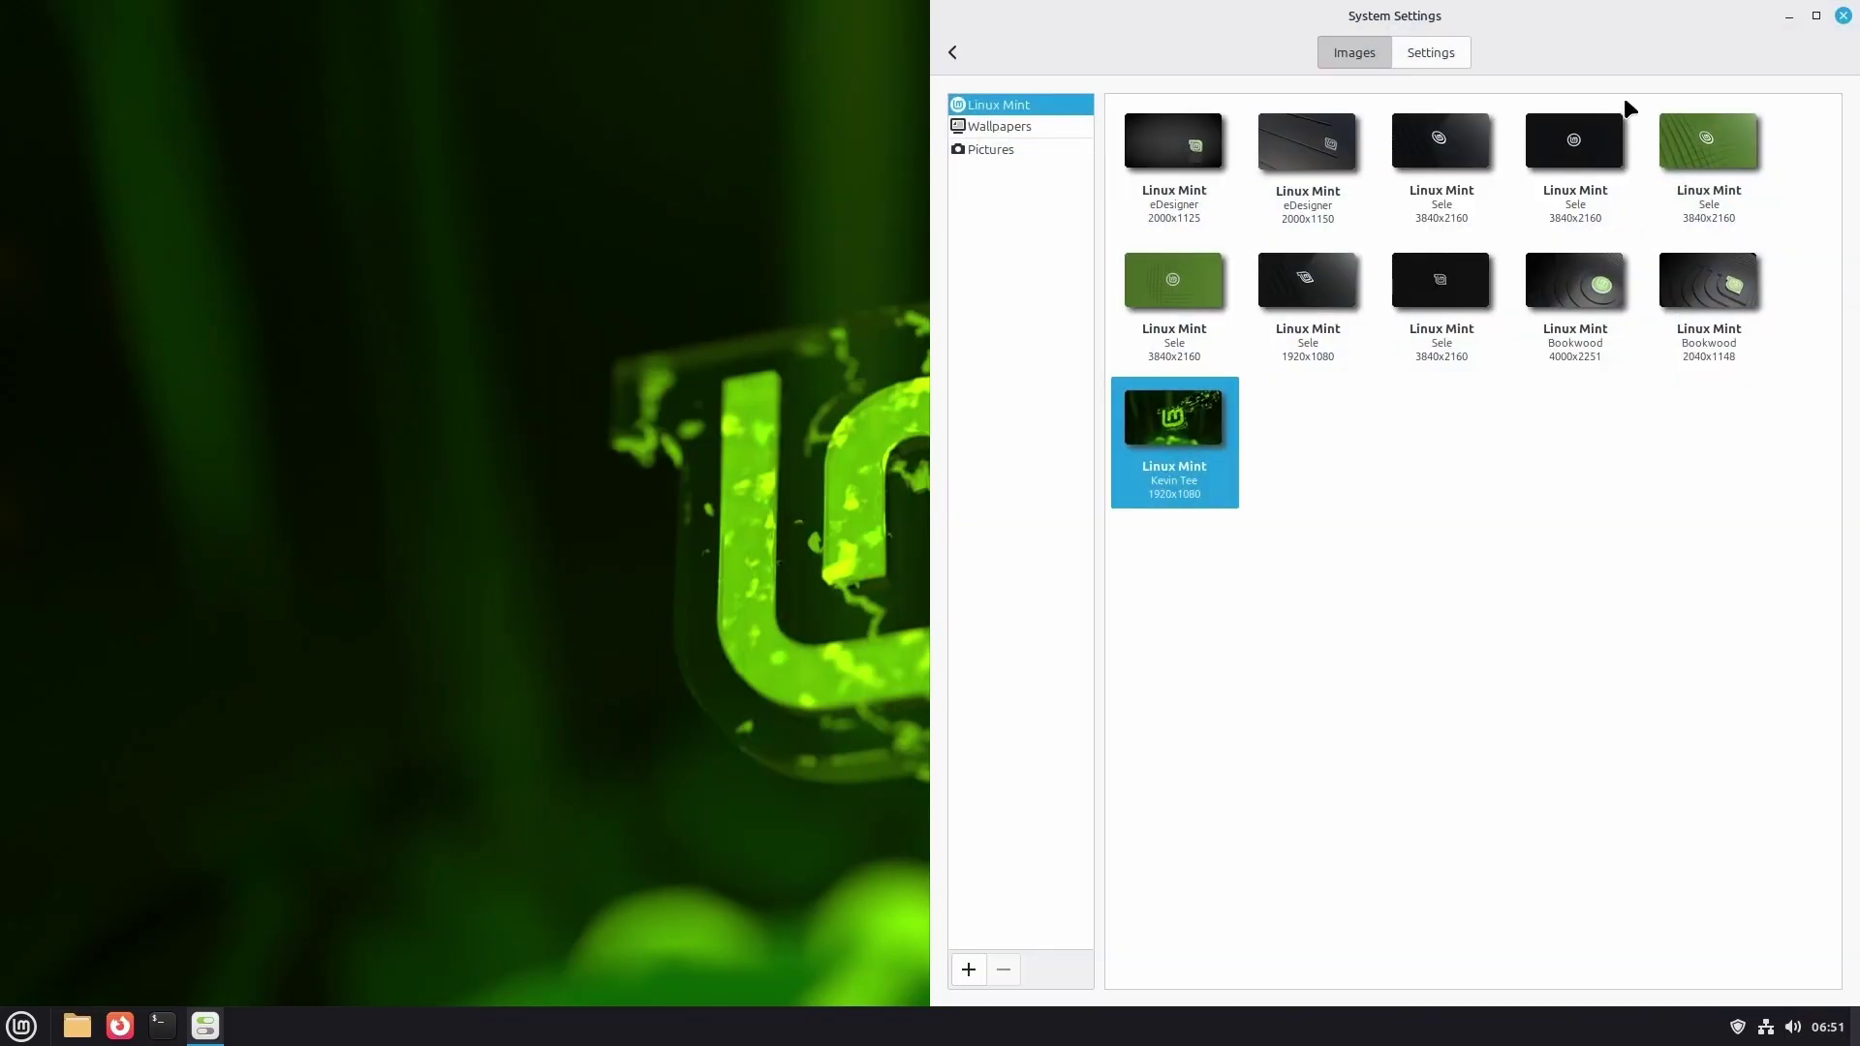
{"action": "left_click_drag", "start_coordinate": [1643, 16], "coordinate": [5, 199]}
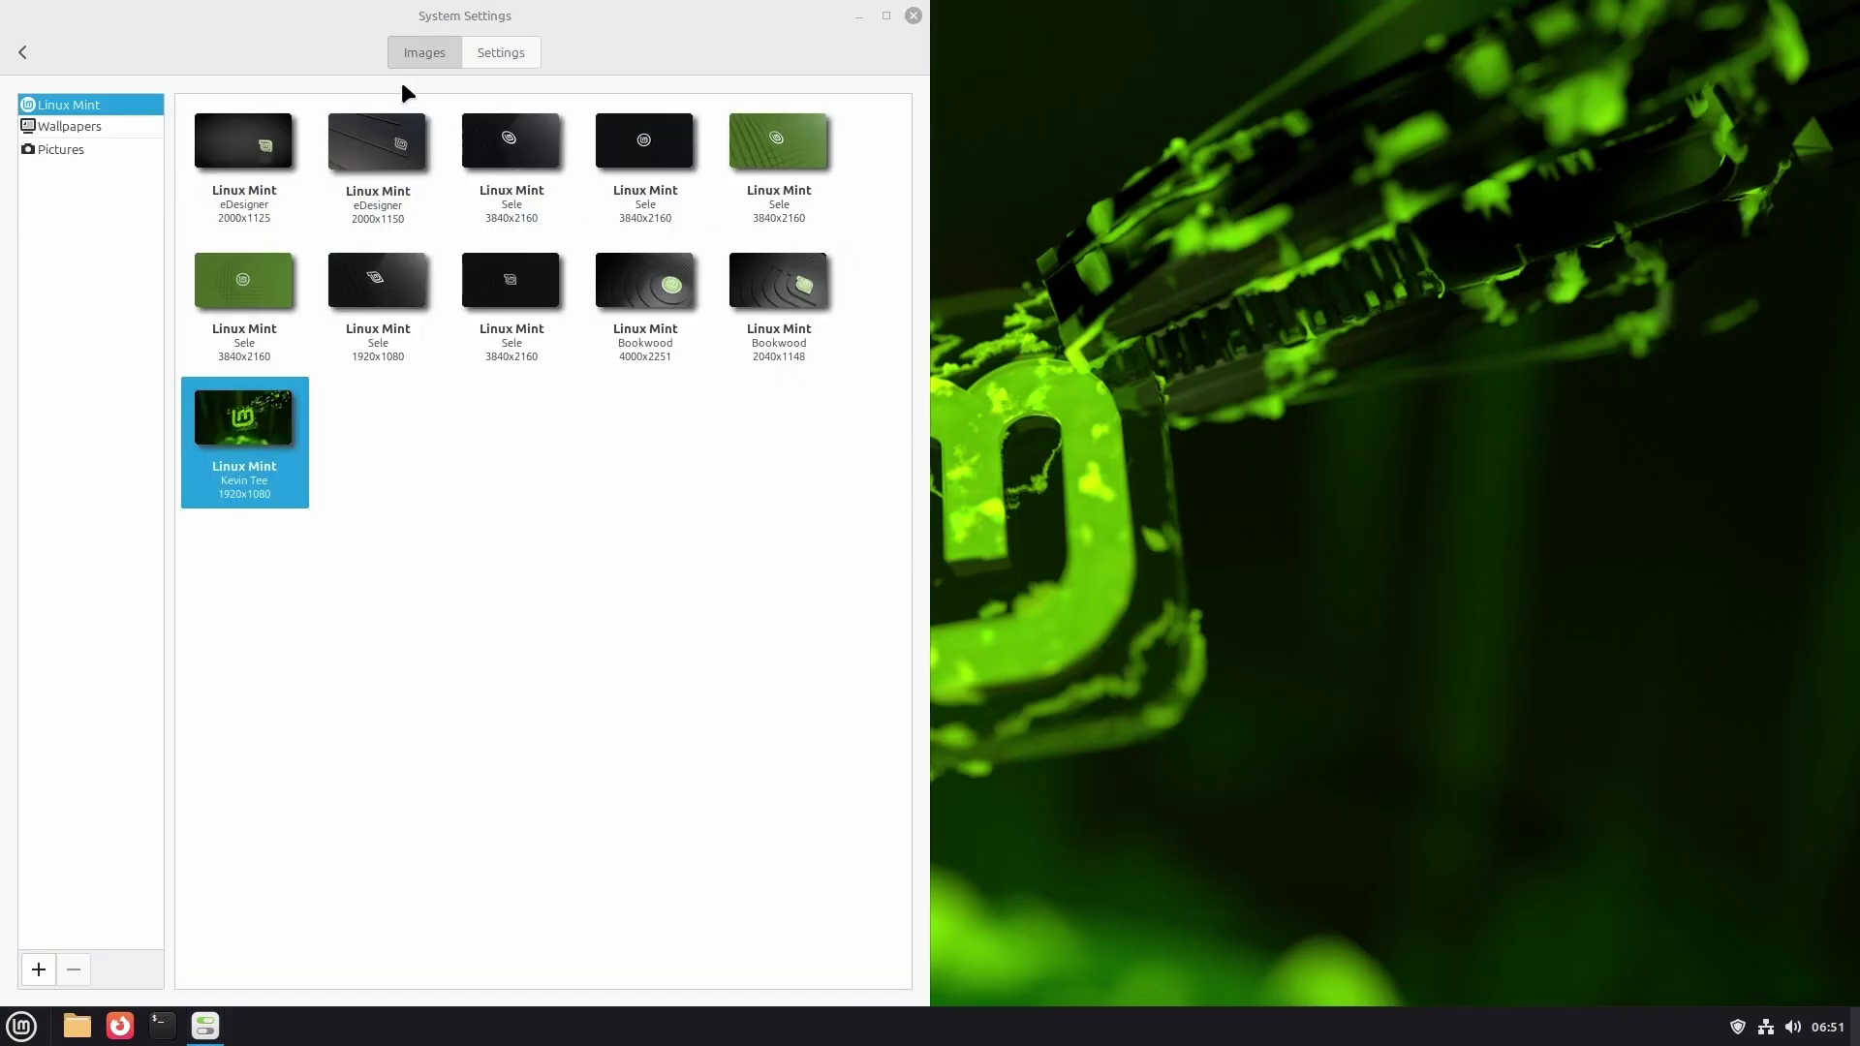
{"action": "left_click_drag", "start_coordinate": [441, 24], "coordinate": [1035, 214]}
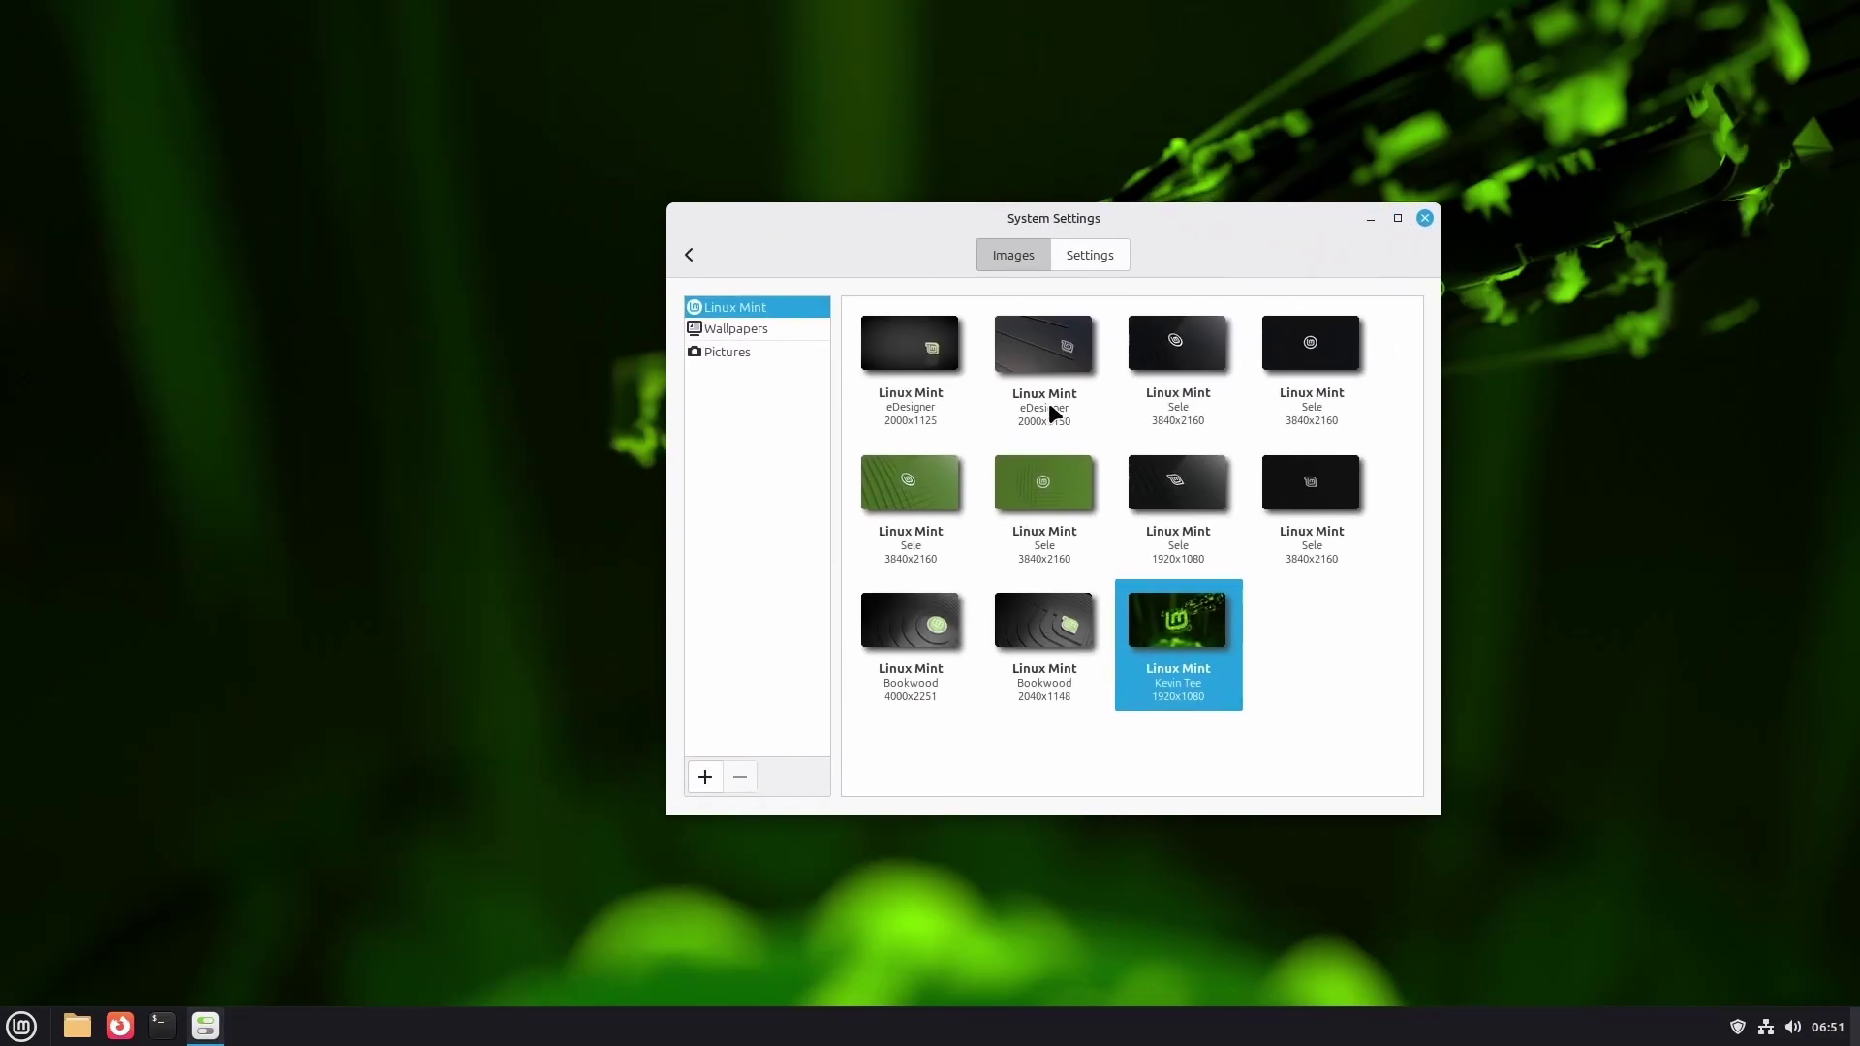
{"action": "left_click", "coordinate": [1190, 351]}
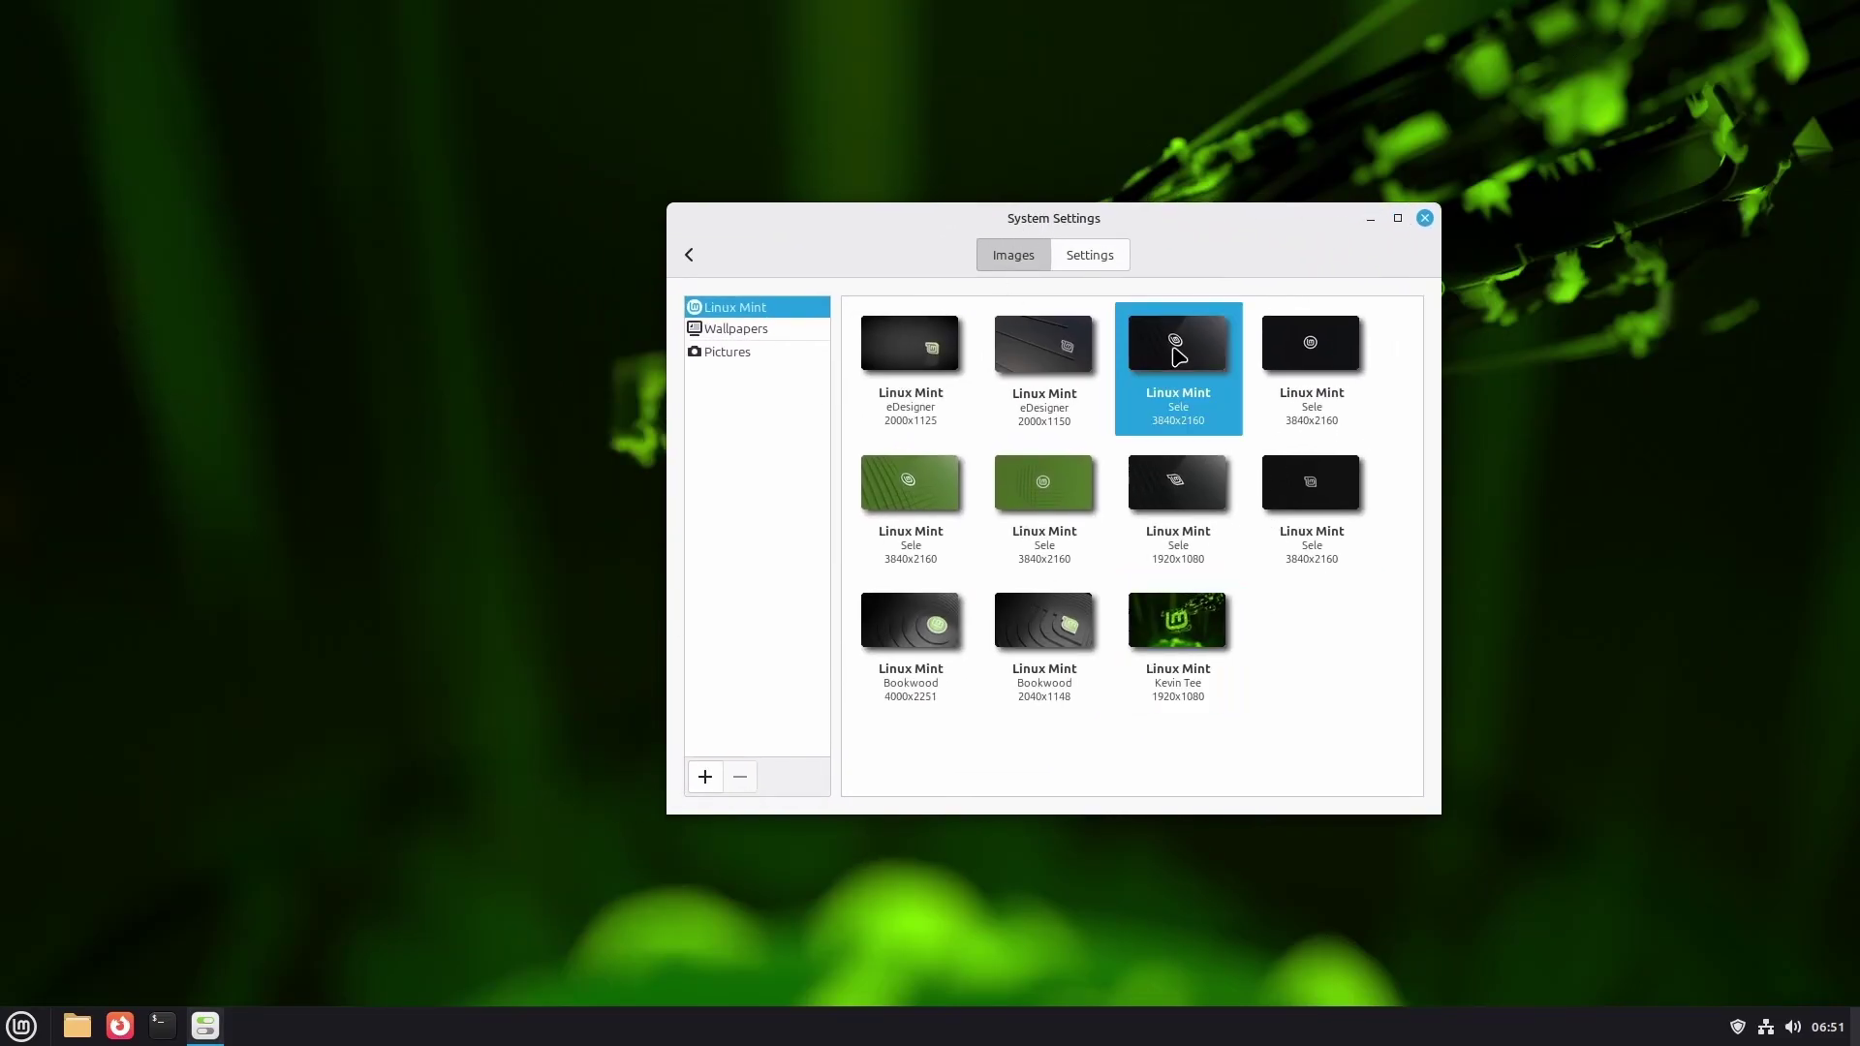
{"action": "left_click", "coordinate": [1424, 218]}
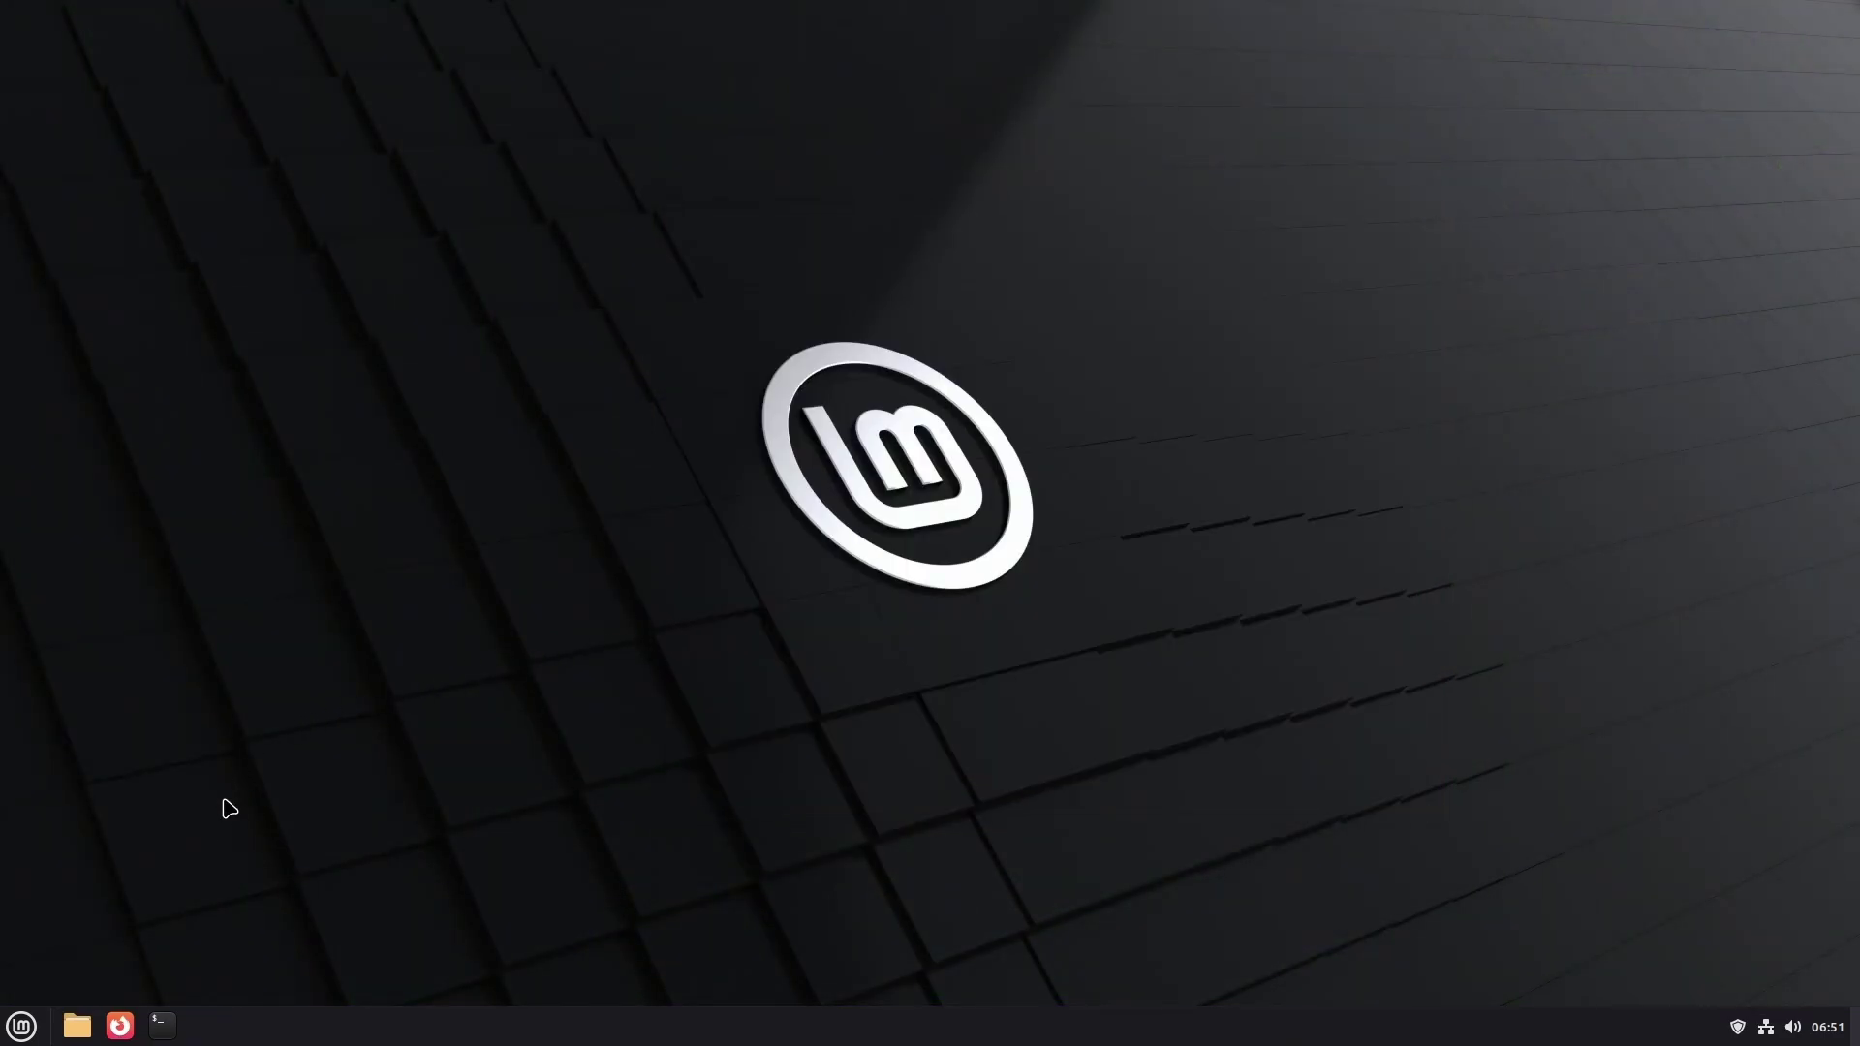
- Launch Firefox, go to youtube.com/gaming and scroll through the Gaming page
{"action": "left_click", "coordinate": [117, 1034]}
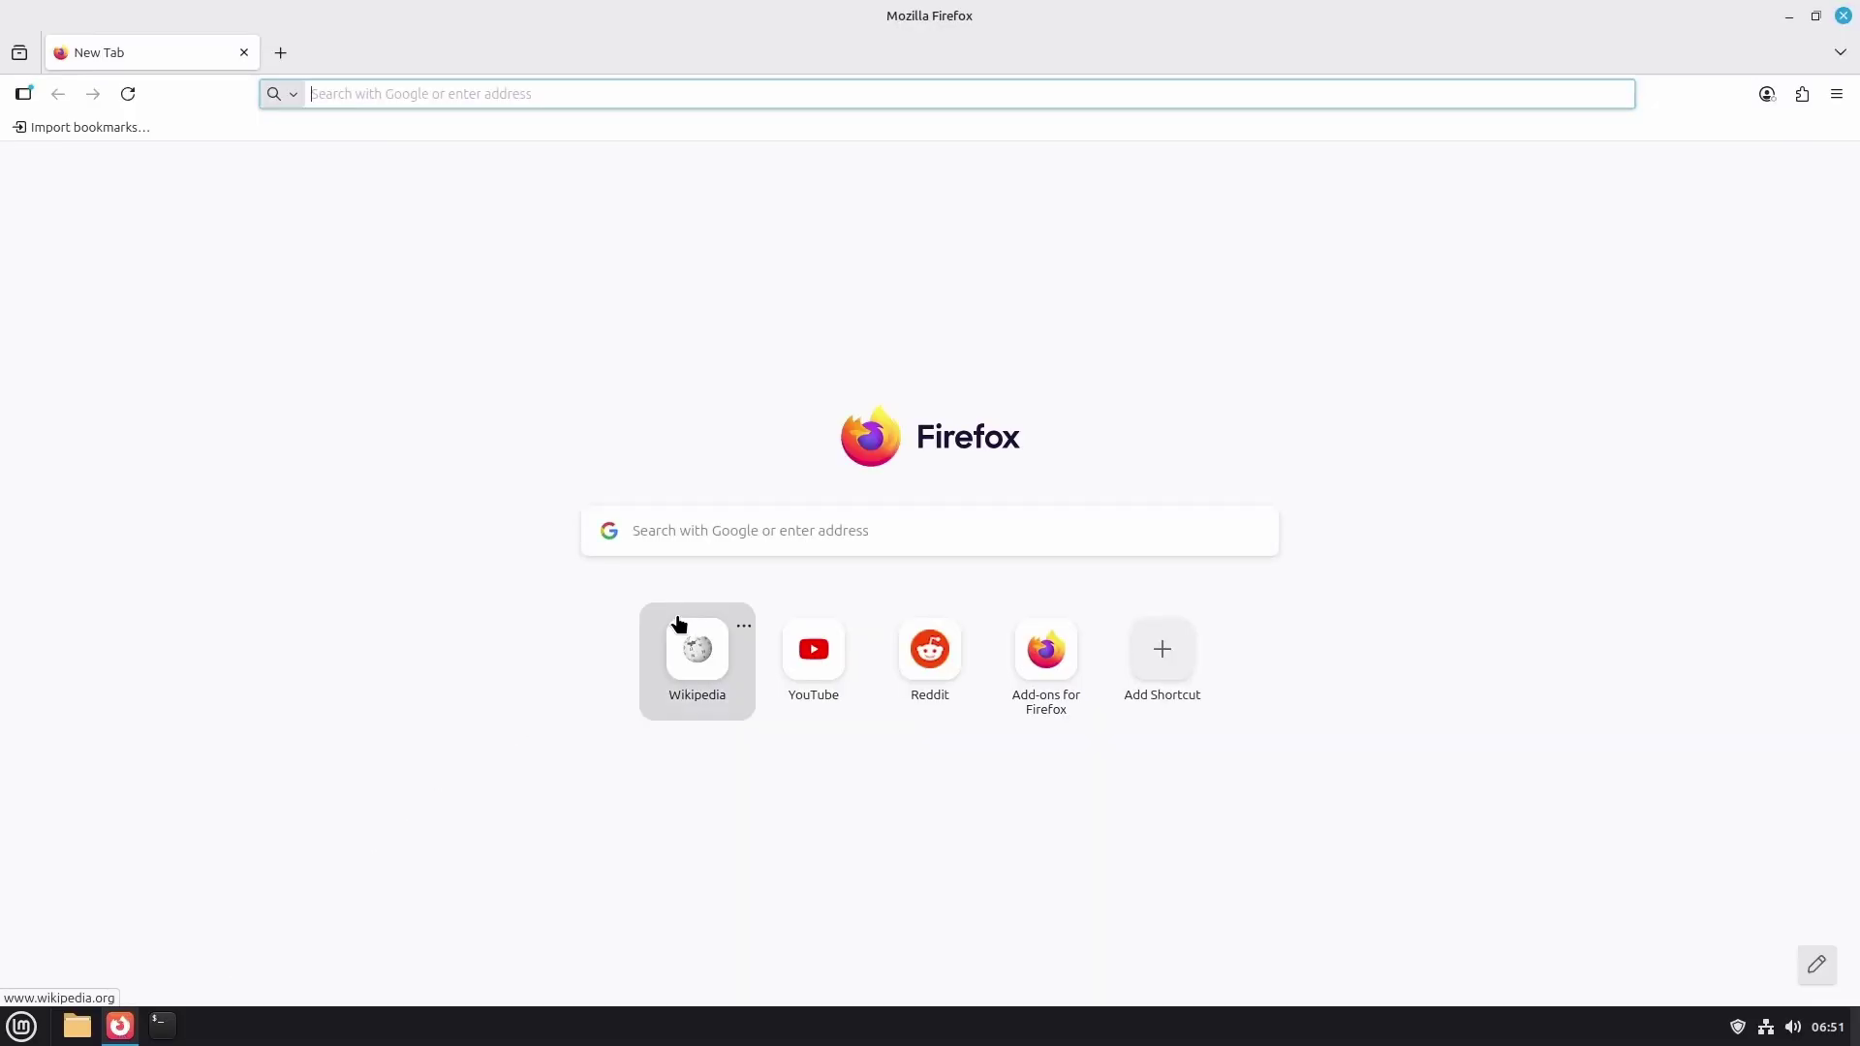
{"action": "left_click", "coordinate": [731, 533]}
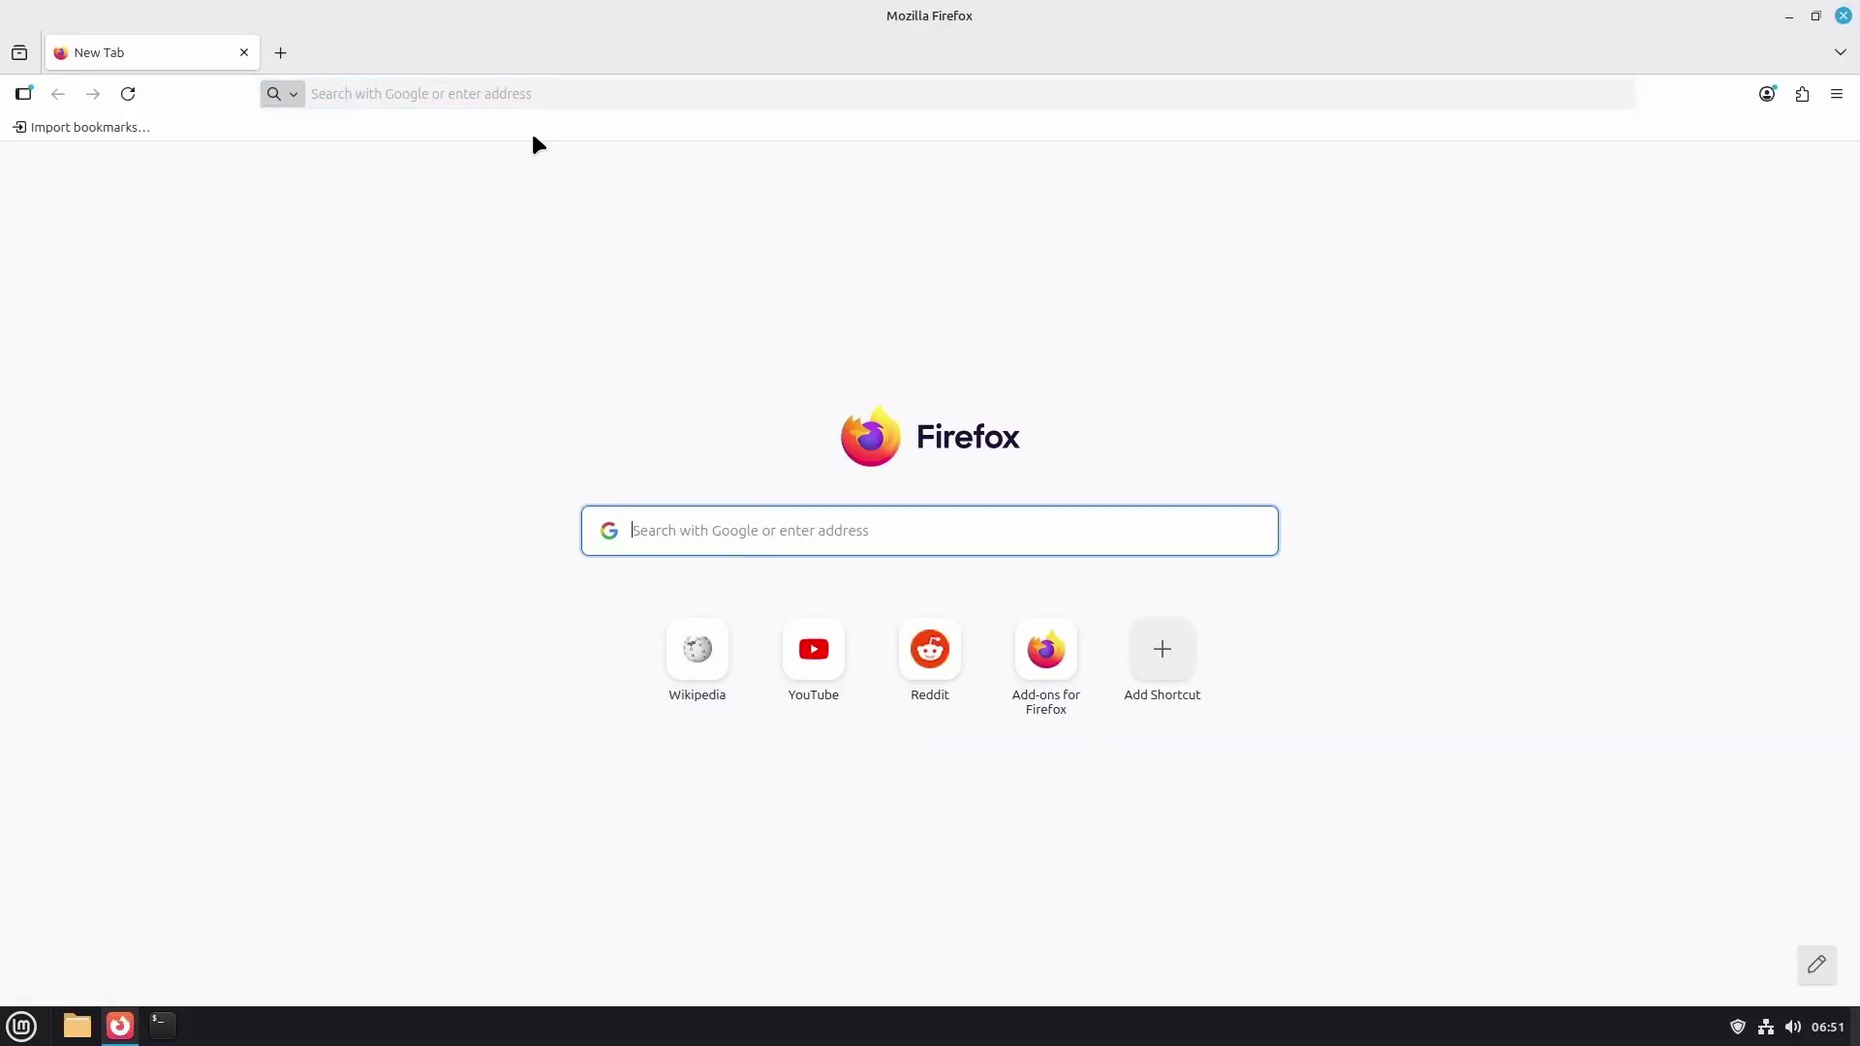
{"action": "left_click", "coordinate": [491, 93]}
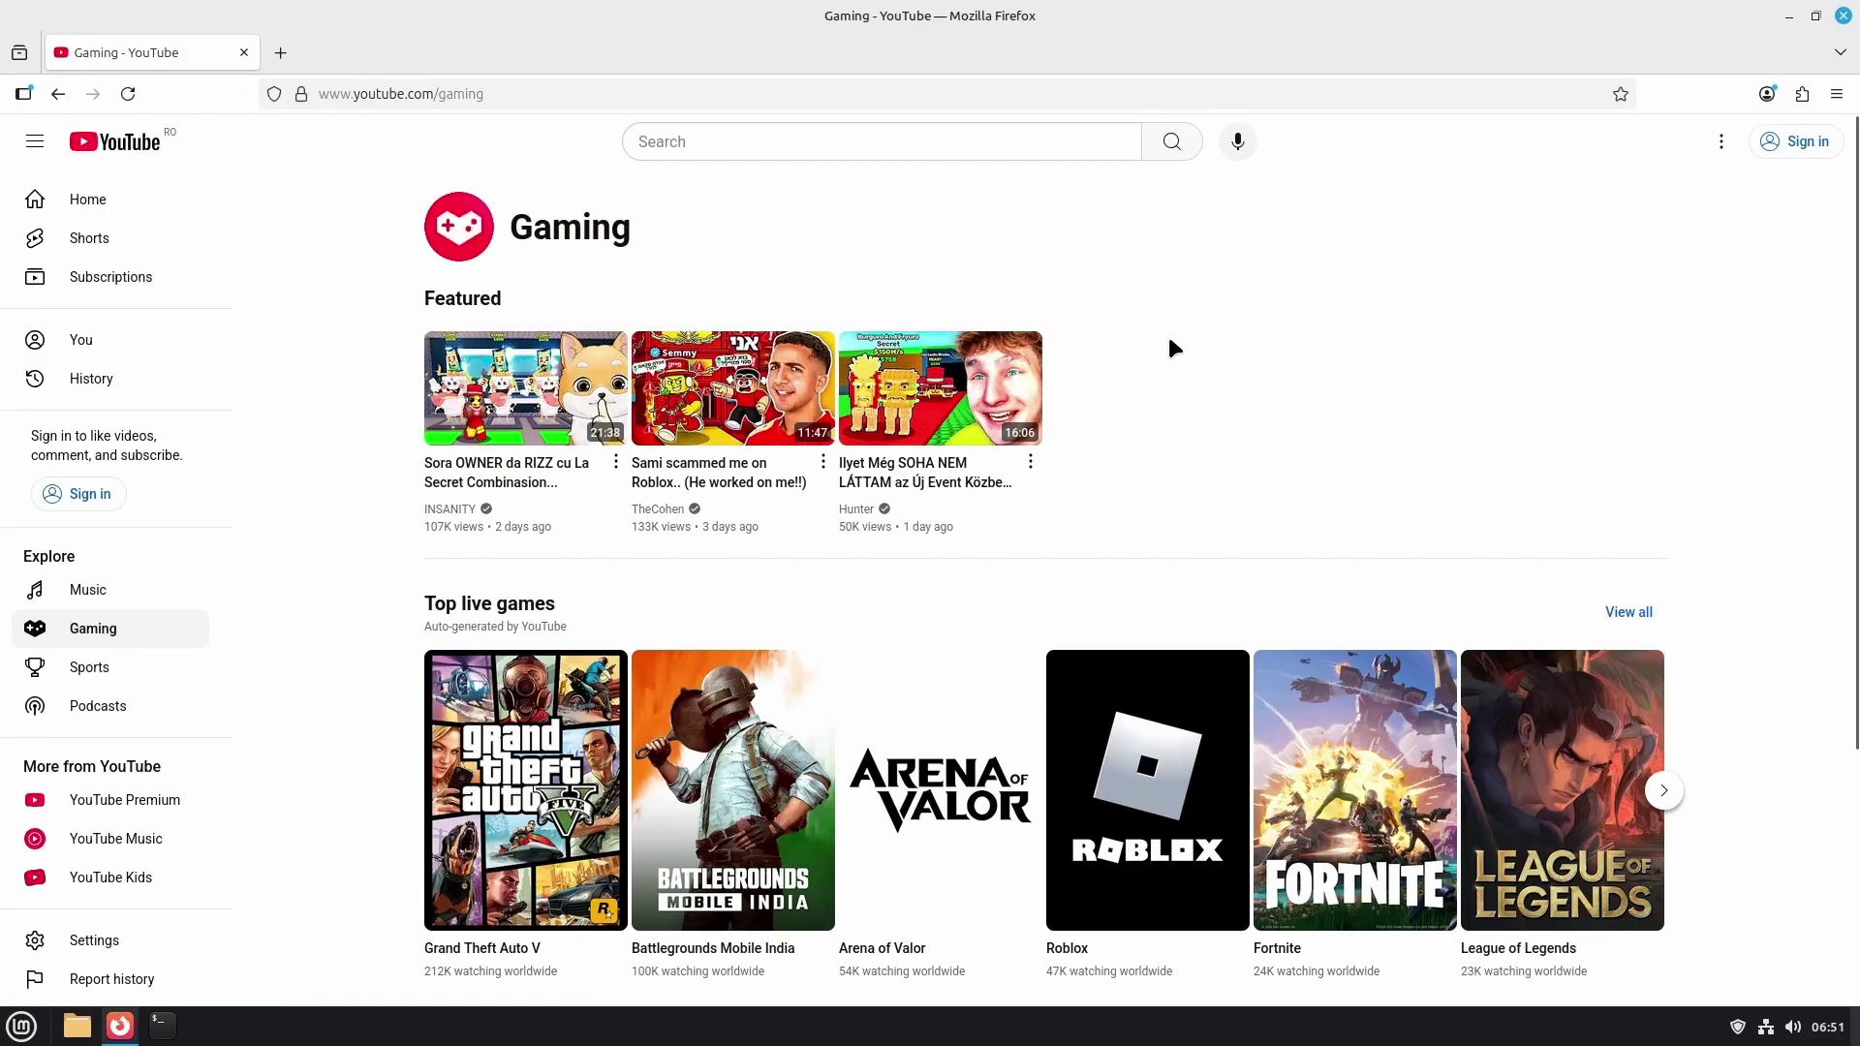
{"action": "scroll", "coordinate": [1177, 330], "scroll_direction": "down", "scroll_amount": 1}
{"action": "scroll", "coordinate": [1179, 334], "scroll_direction": "down", "scroll_amount": 3}
{"action": "scroll", "coordinate": [1180, 341], "scroll_direction": "up", "scroll_amount": 3}
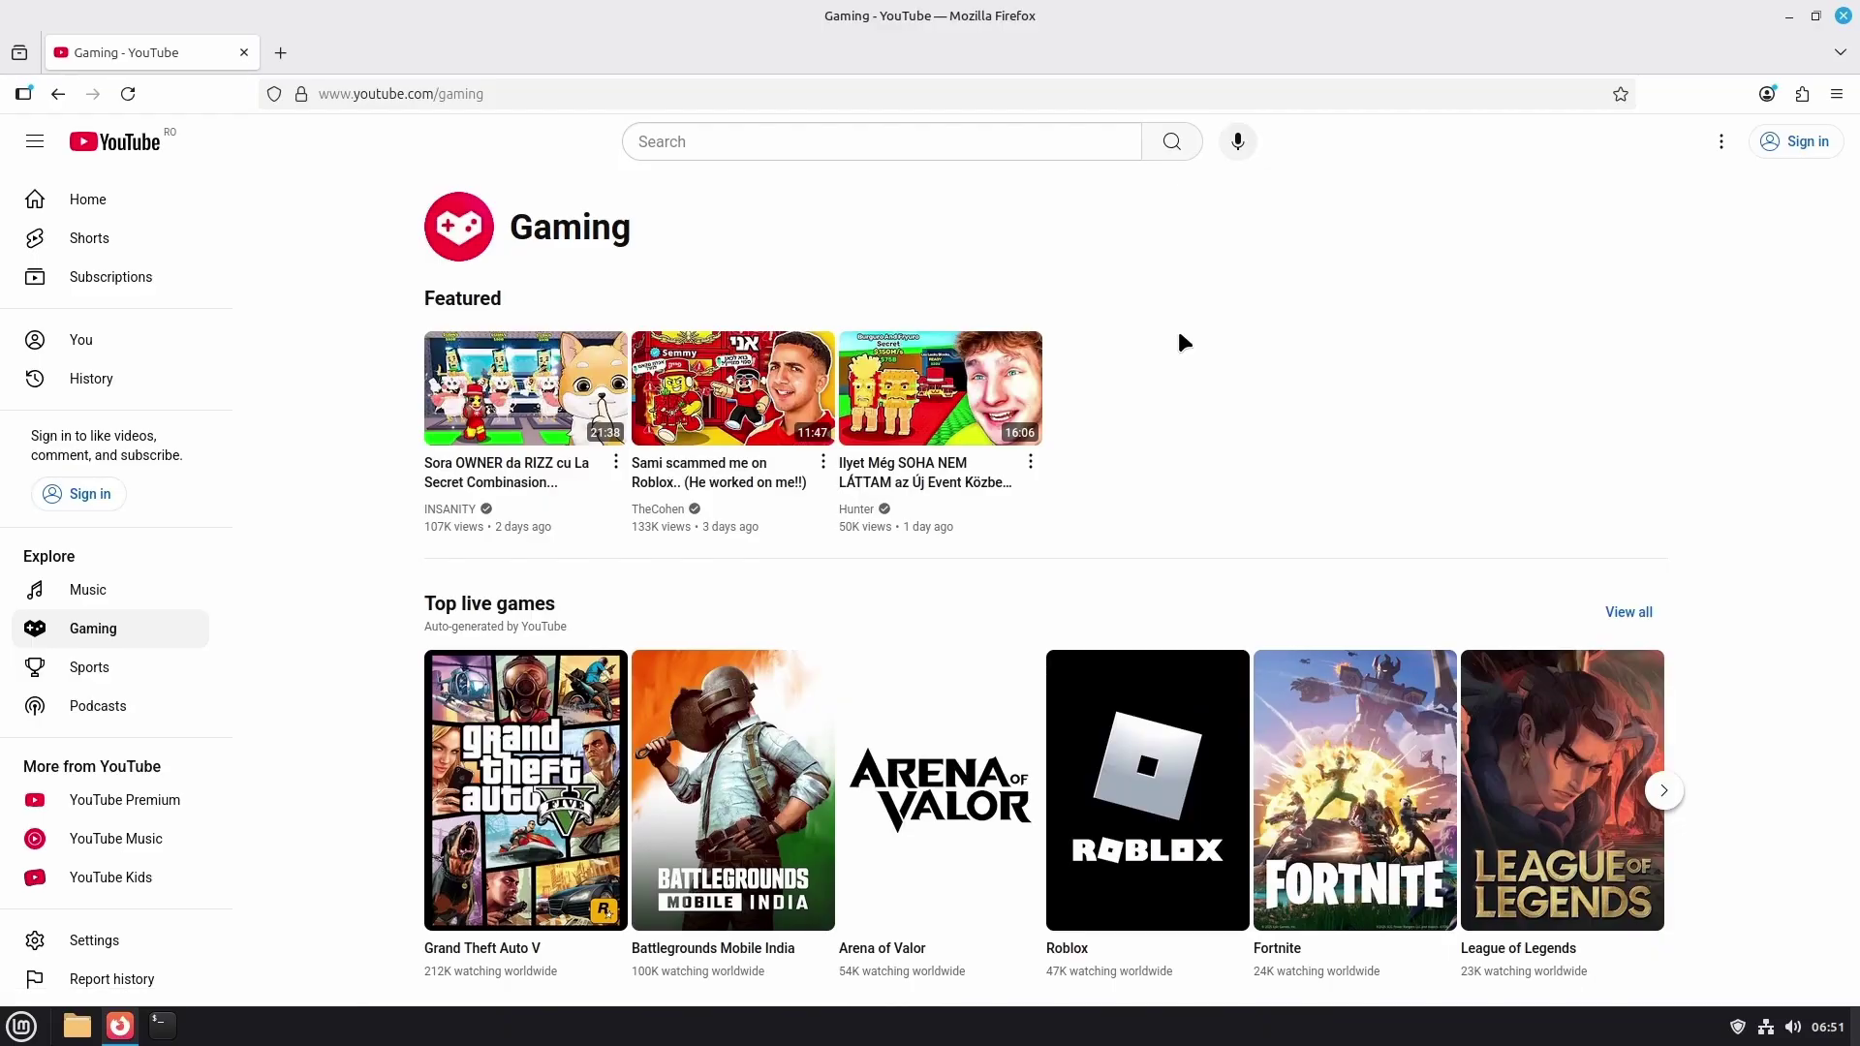
- Close Firefox and start LibreOffice Writer from the Office menu, dismissing the tip of the day
{"action": "left_click", "coordinate": [1844, 16]}
{"action": "left_click", "coordinate": [21, 1027]}
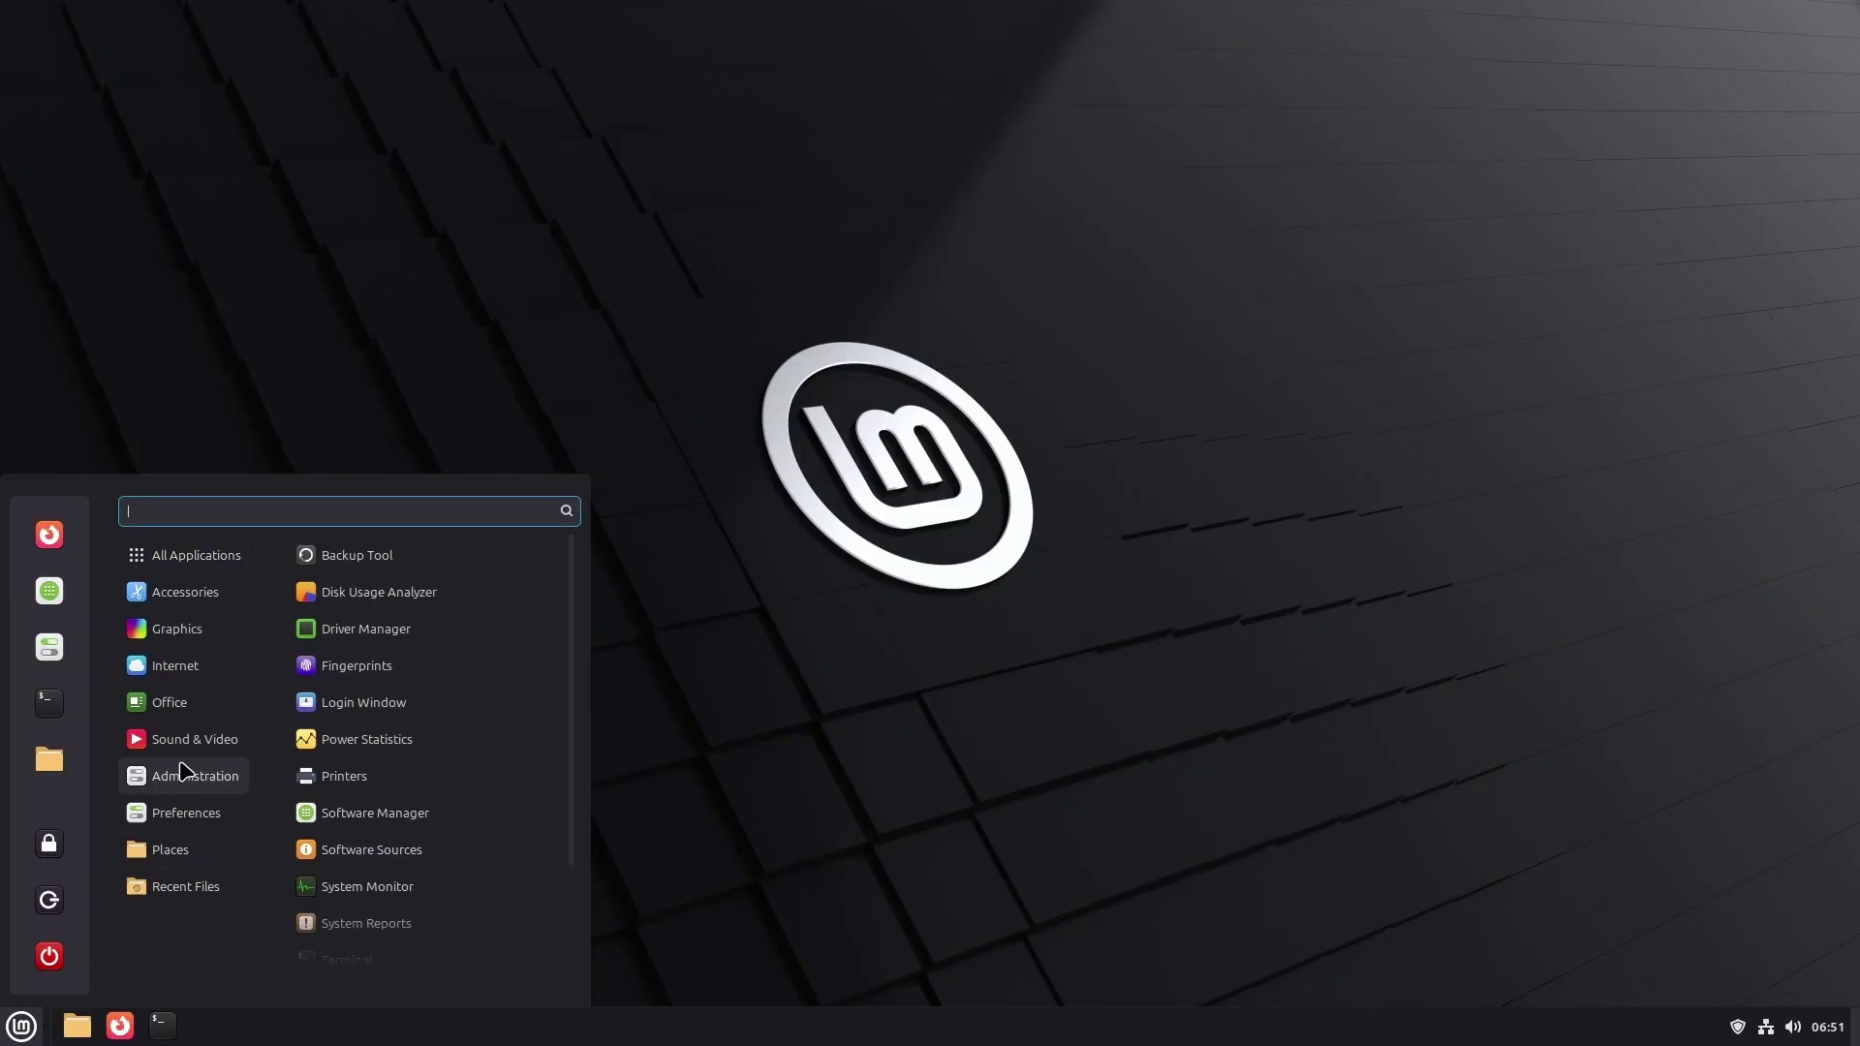
{"action": "mouse_move", "coordinate": [194, 717]}
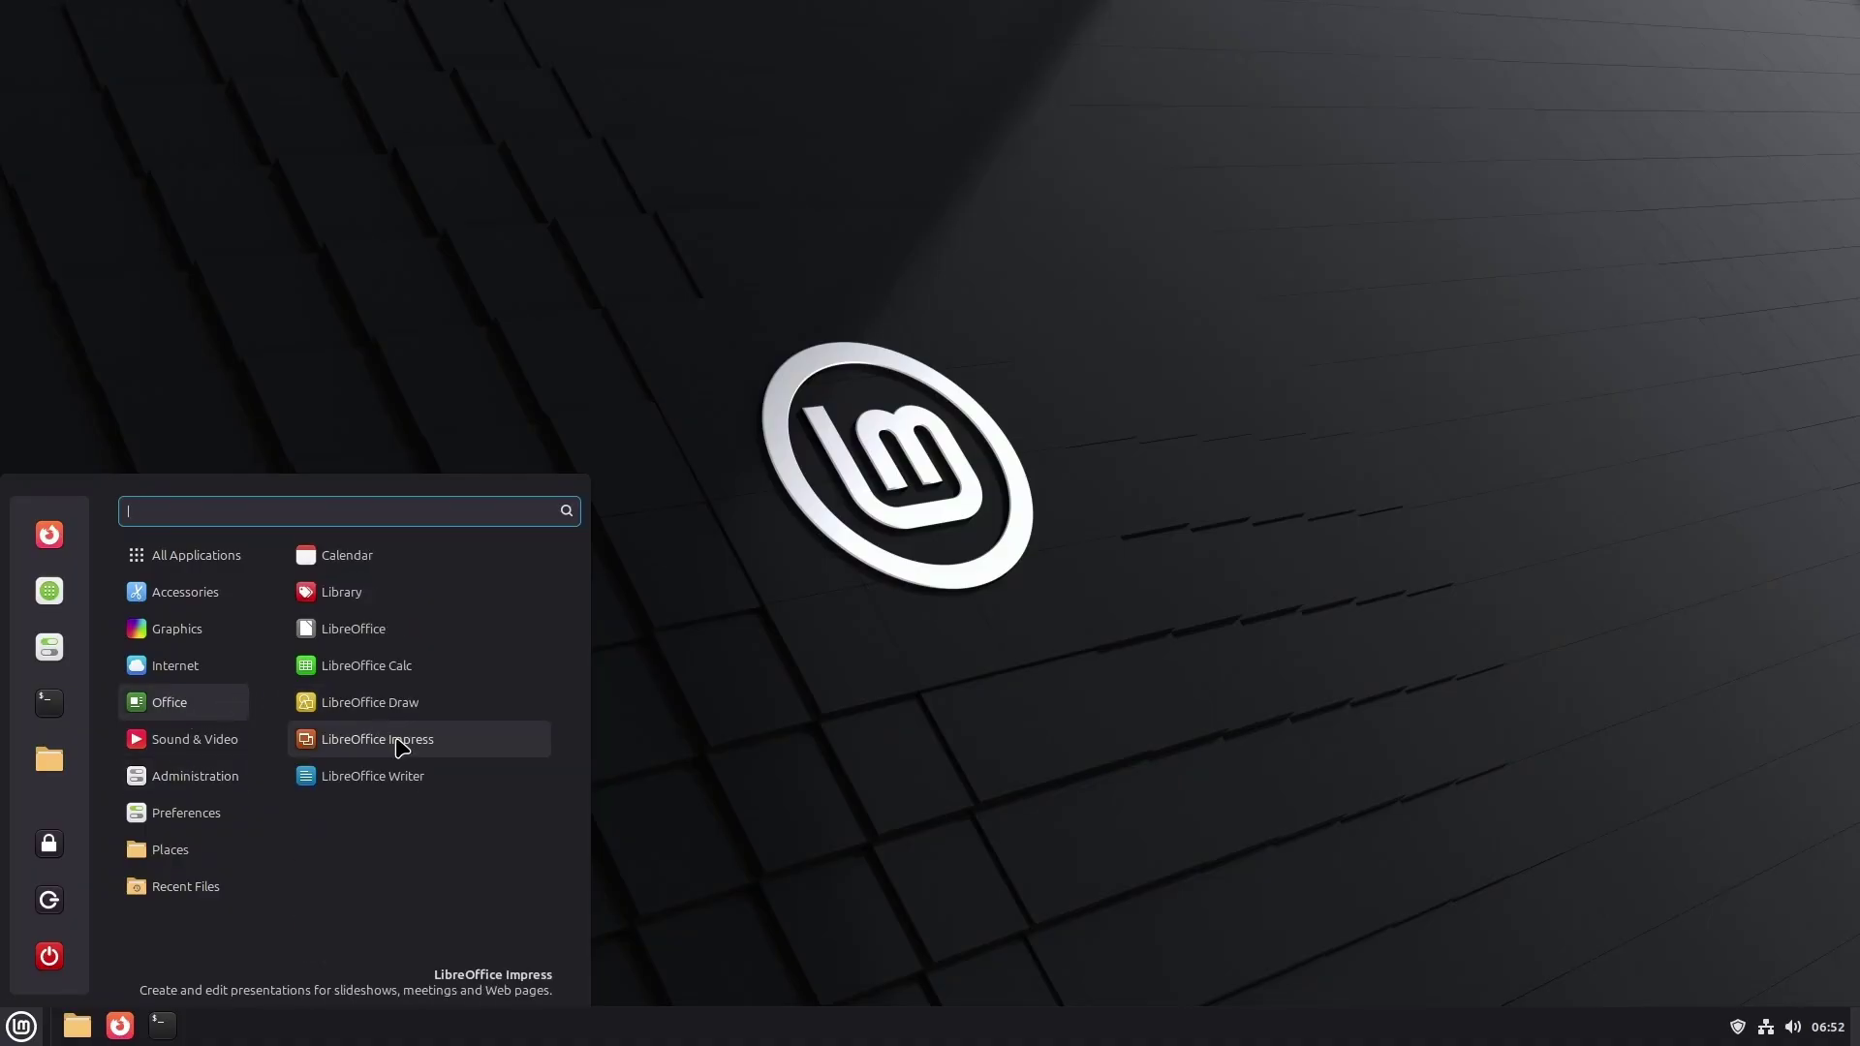
{"action": "left_click", "coordinate": [404, 777]}
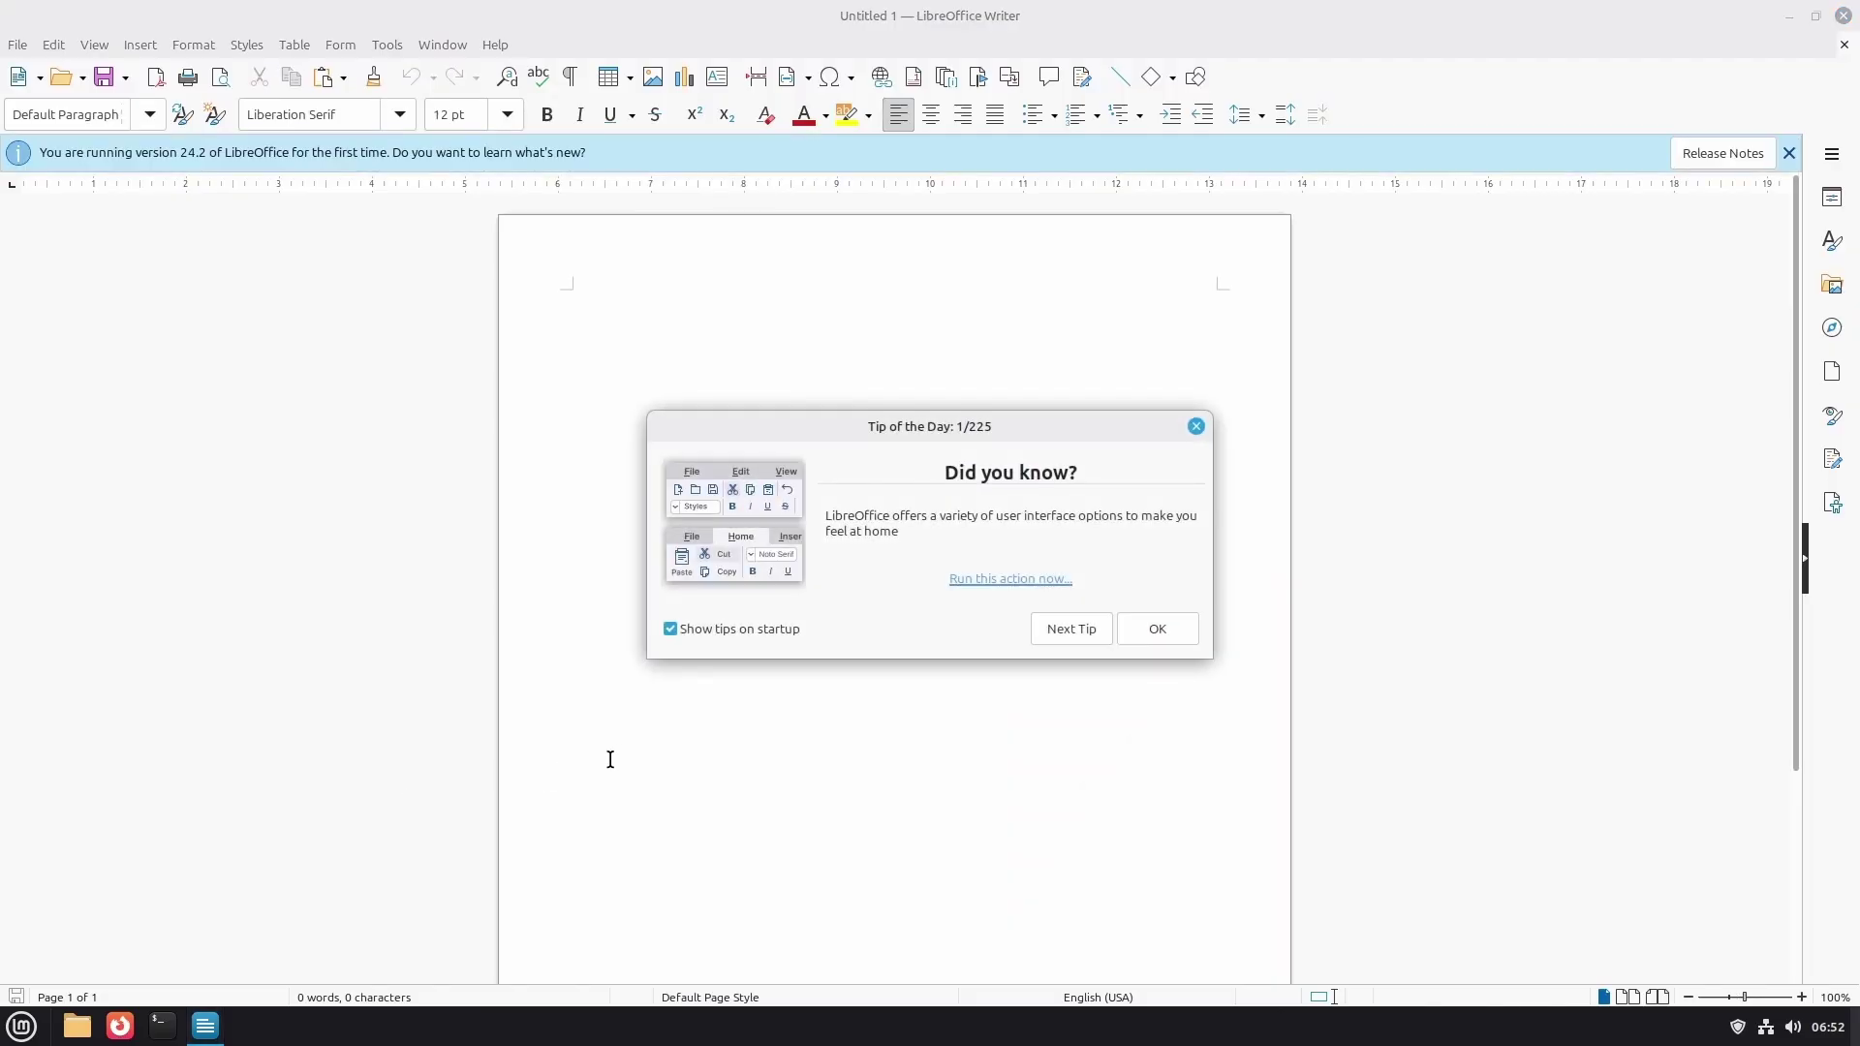
{"action": "left_click", "coordinate": [1159, 629]}
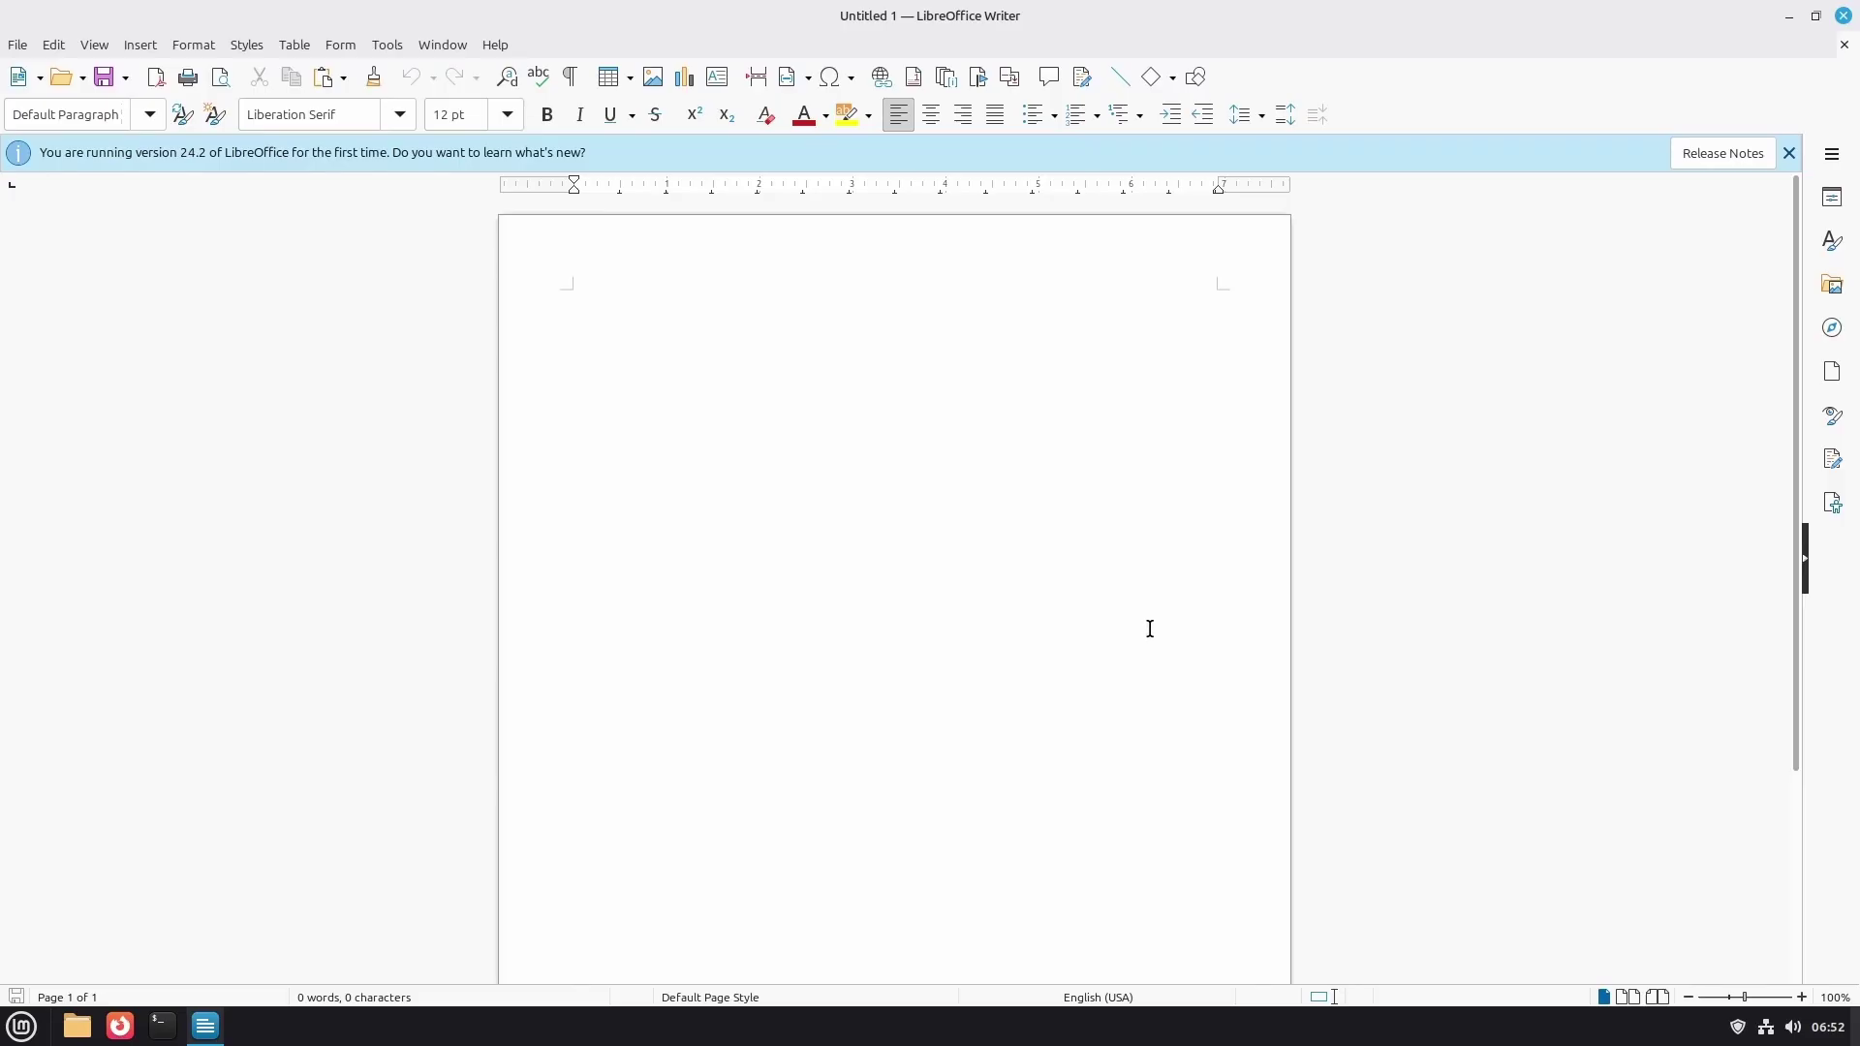
- Type 'This is a document!!!' and set the whole line to 40 pt
{"action": "type", "text": "This is a document!!!"}
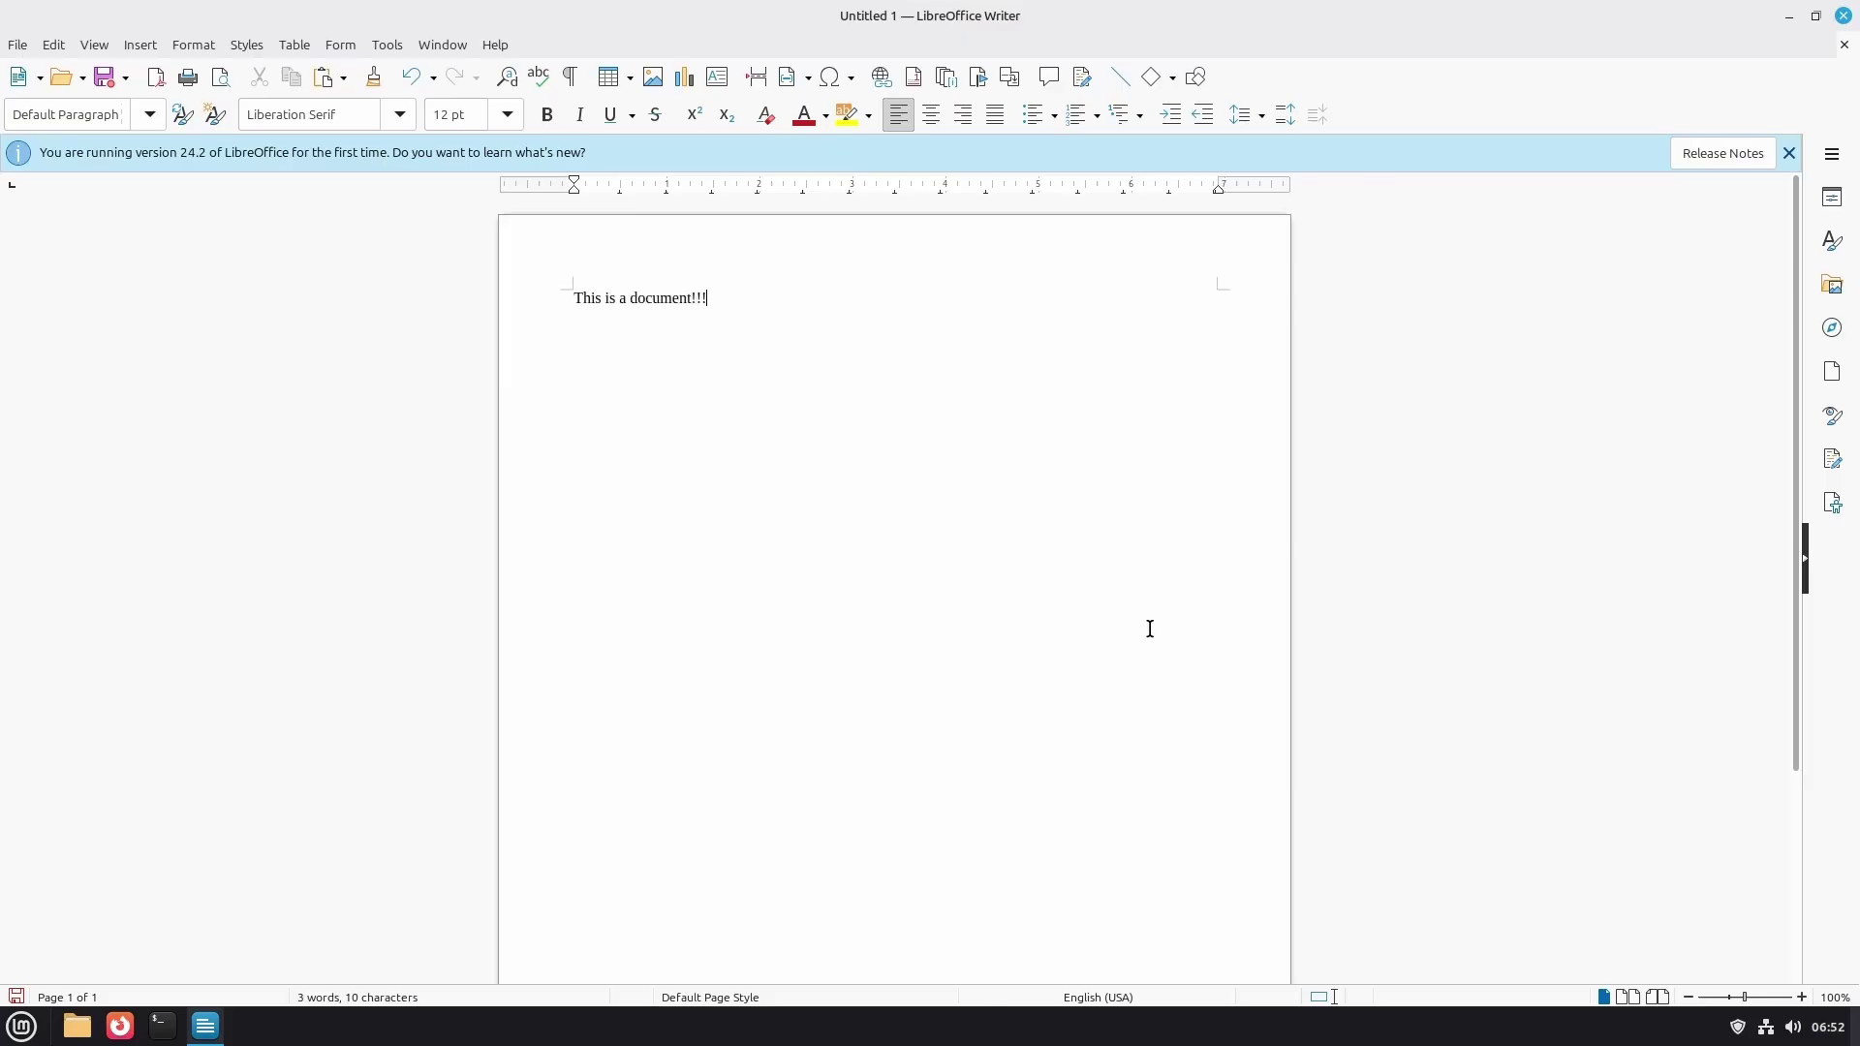
{"action": "key", "text": "ctrl+a"}
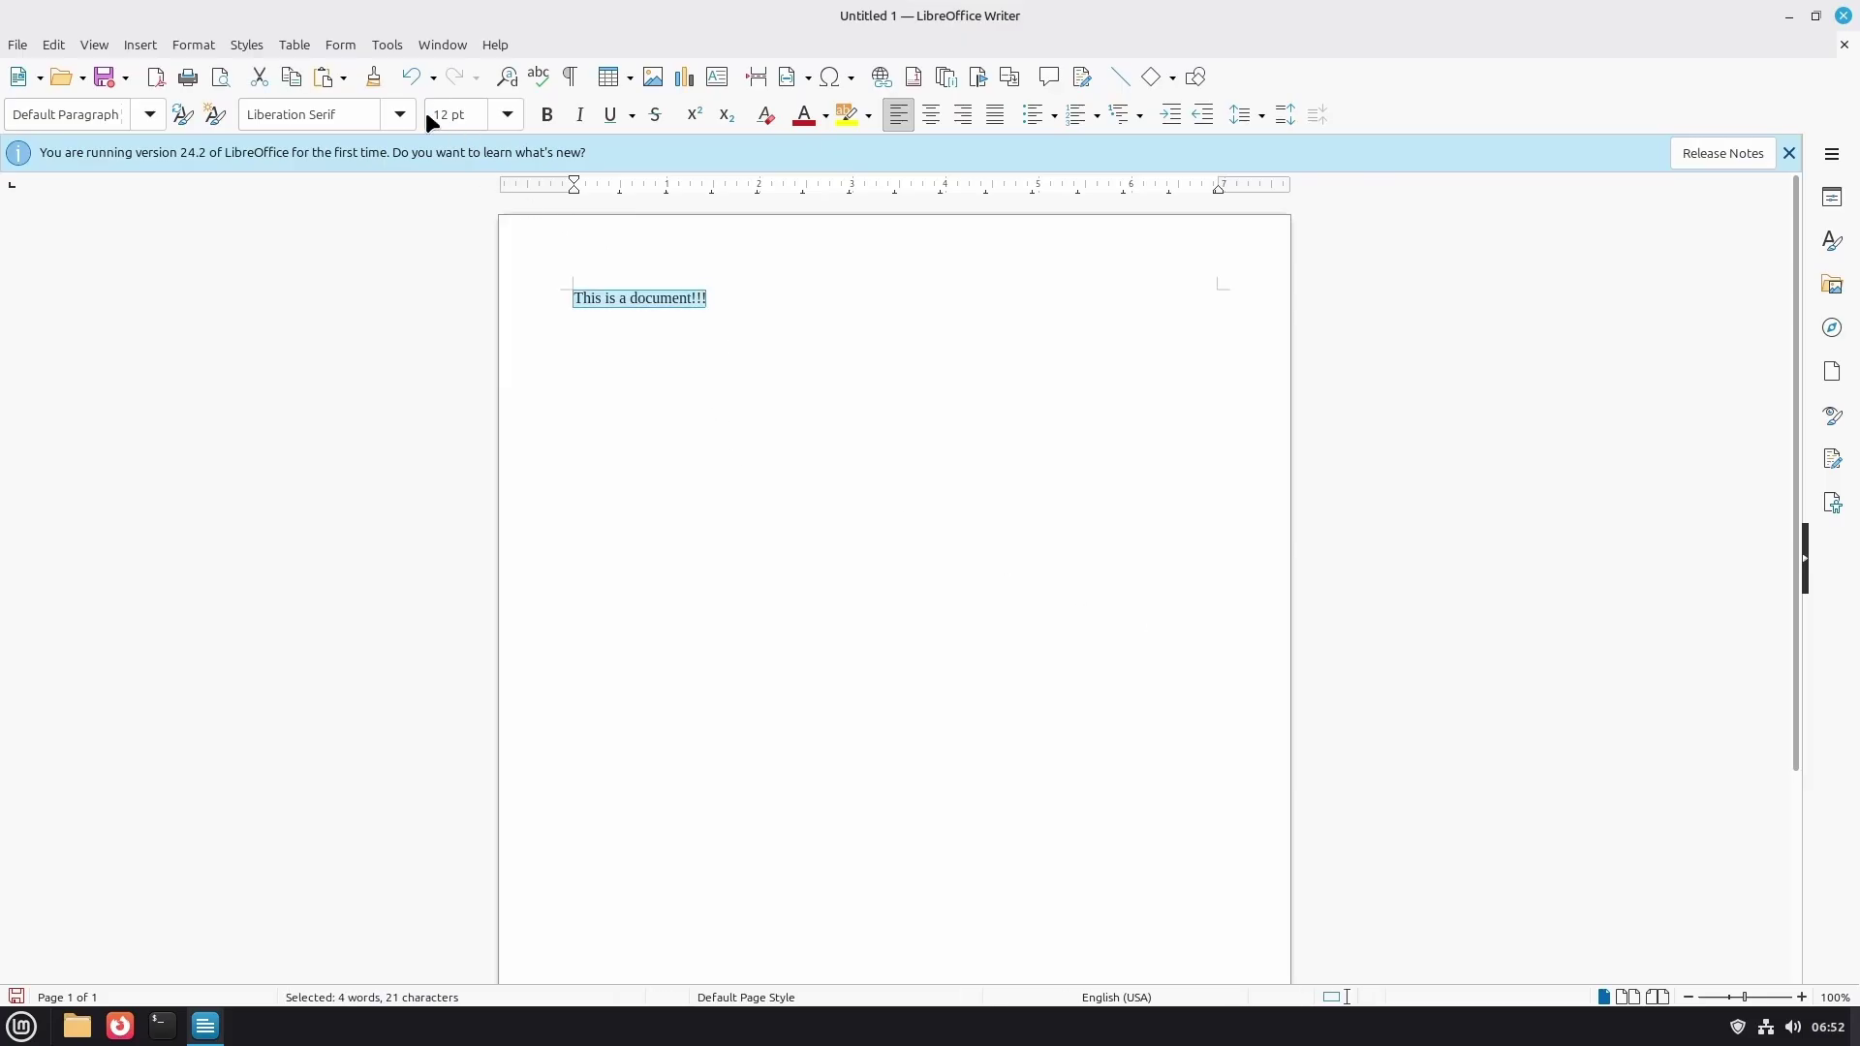
{"action": "left_click", "coordinate": [494, 113]}
{"action": "left_click", "coordinate": [433, 553]}
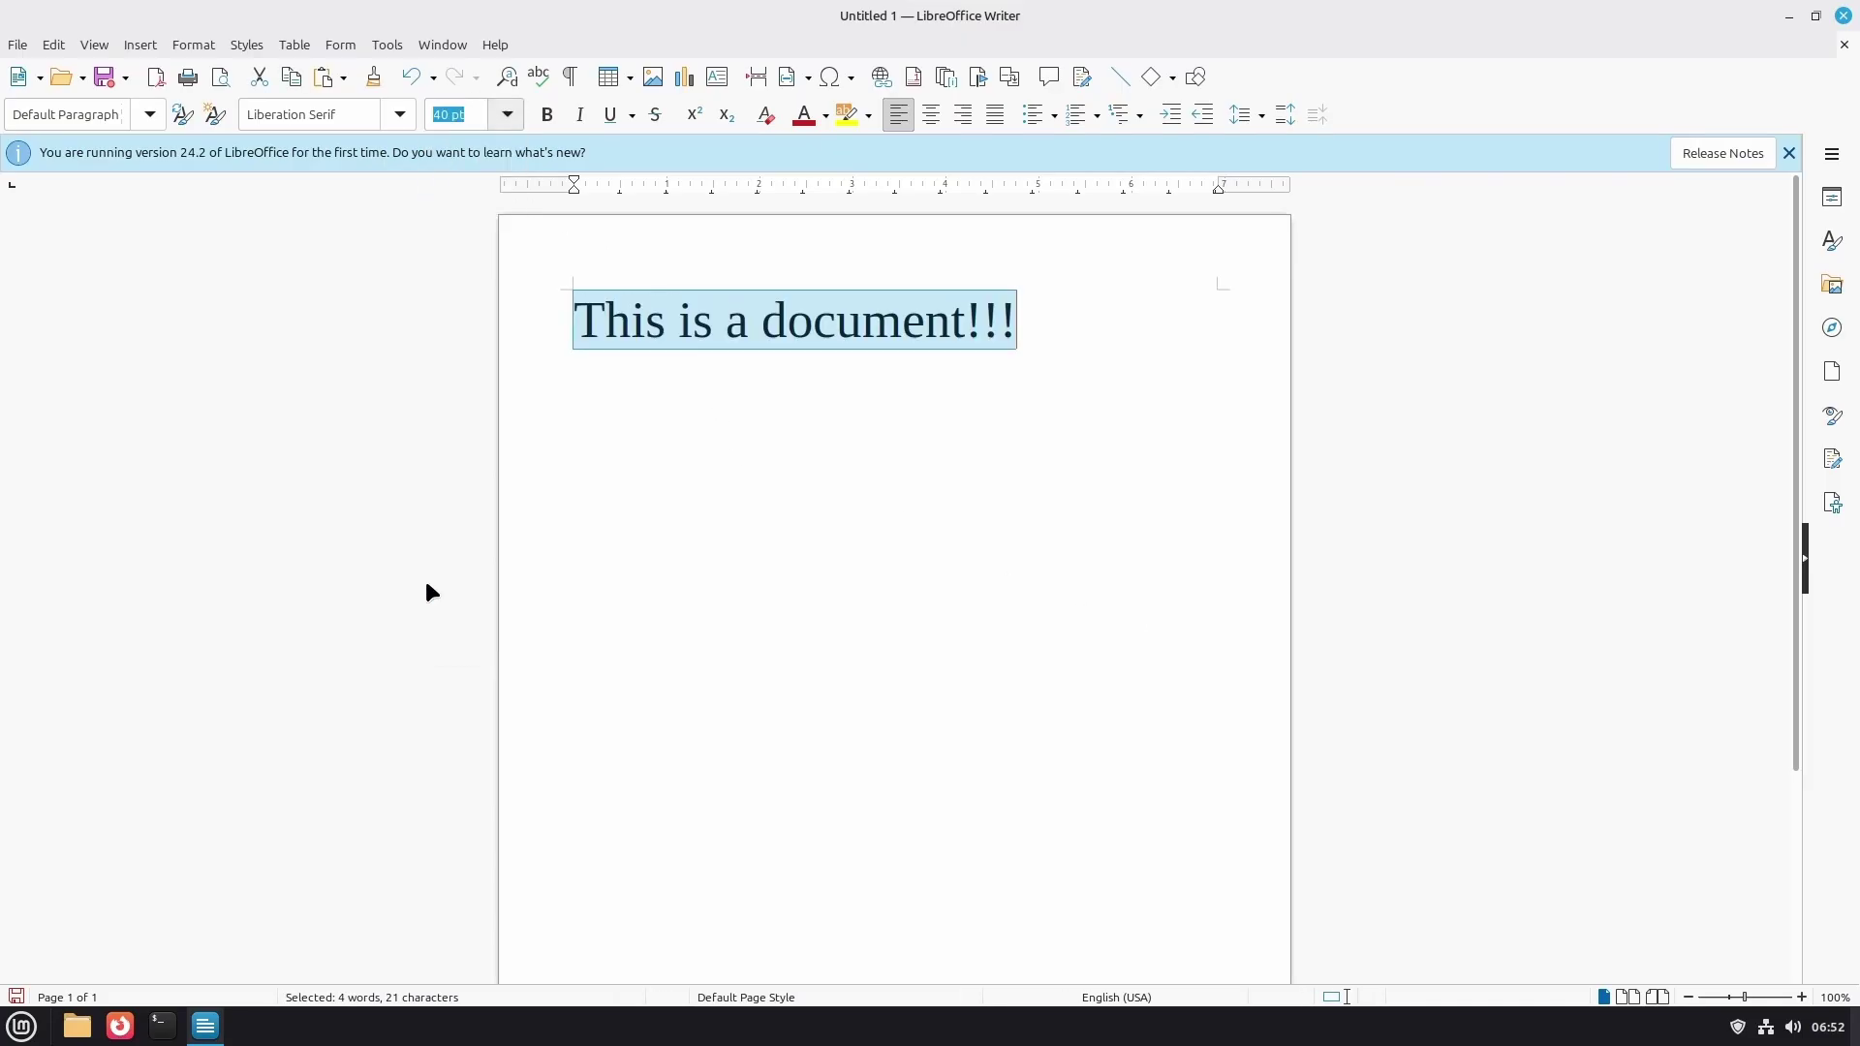
- Dismiss the notice bar and save the file as doc1 in ODF Text Document (.odt) format
{"action": "left_click", "coordinate": [906, 524]}
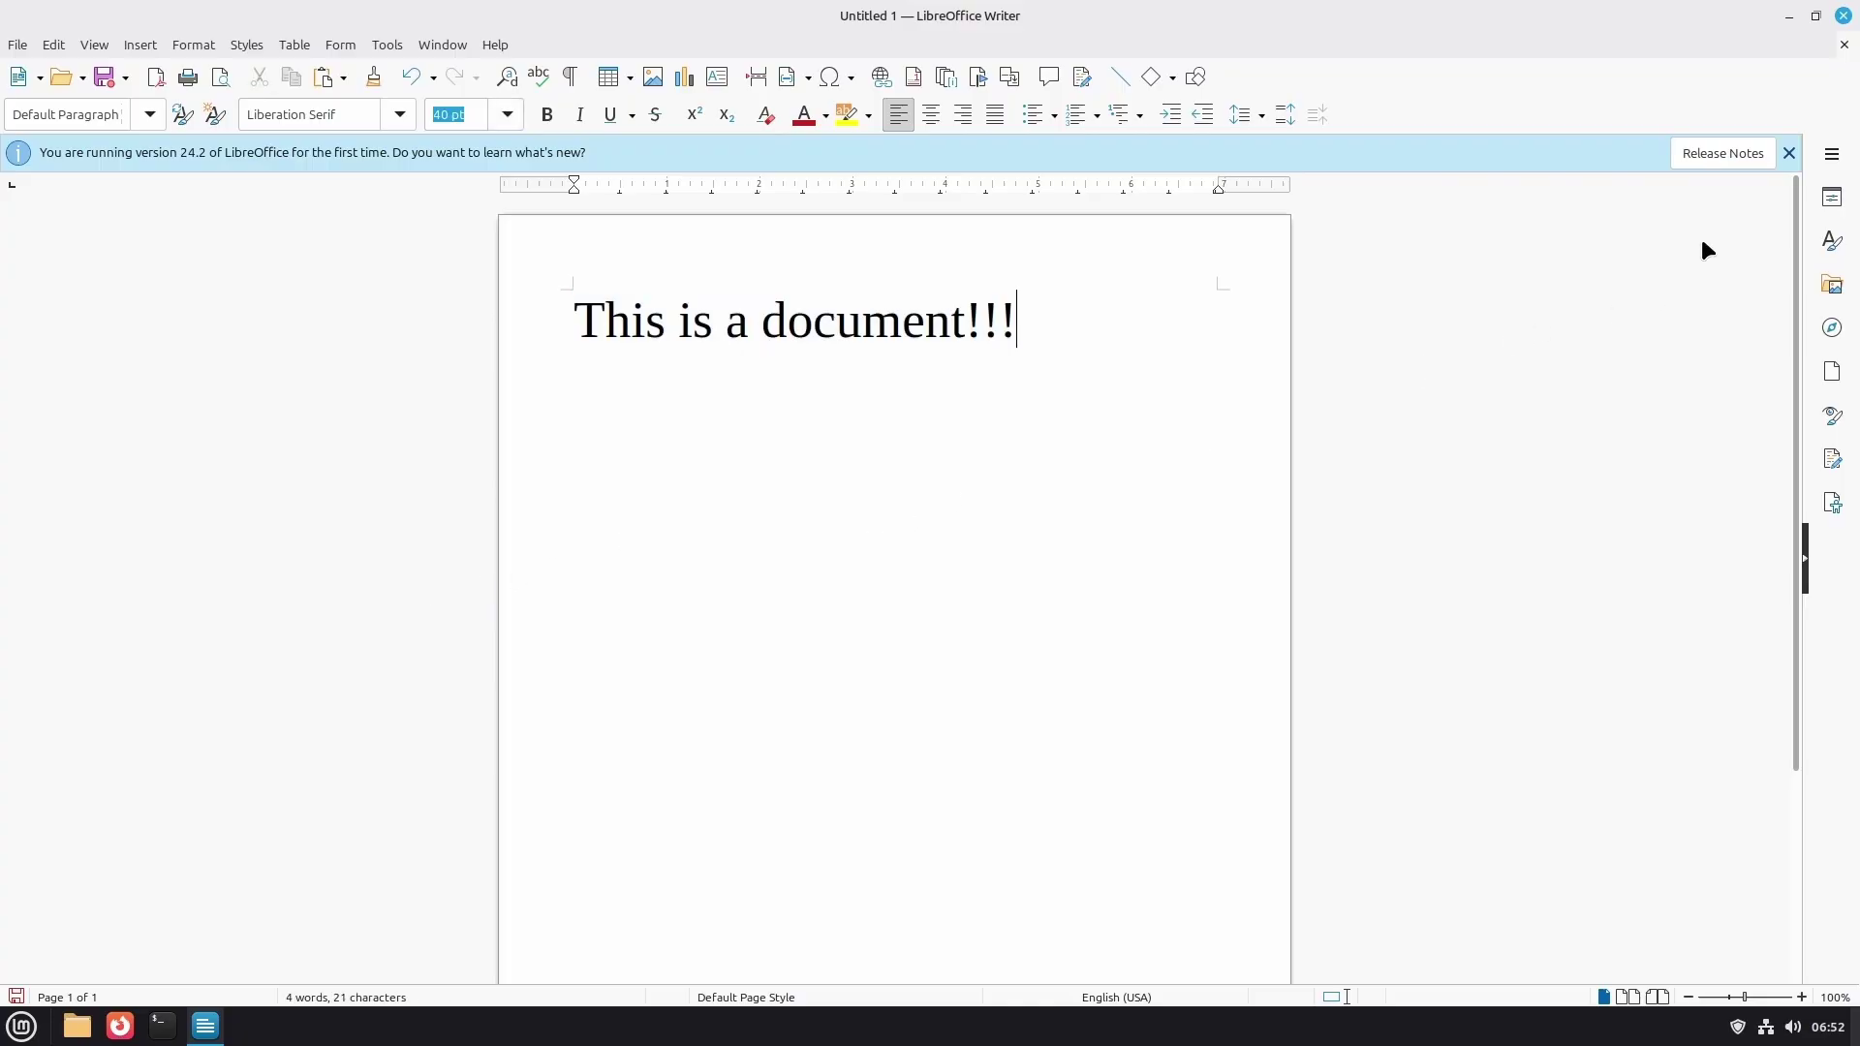
{"action": "left_click", "coordinate": [1785, 152]}
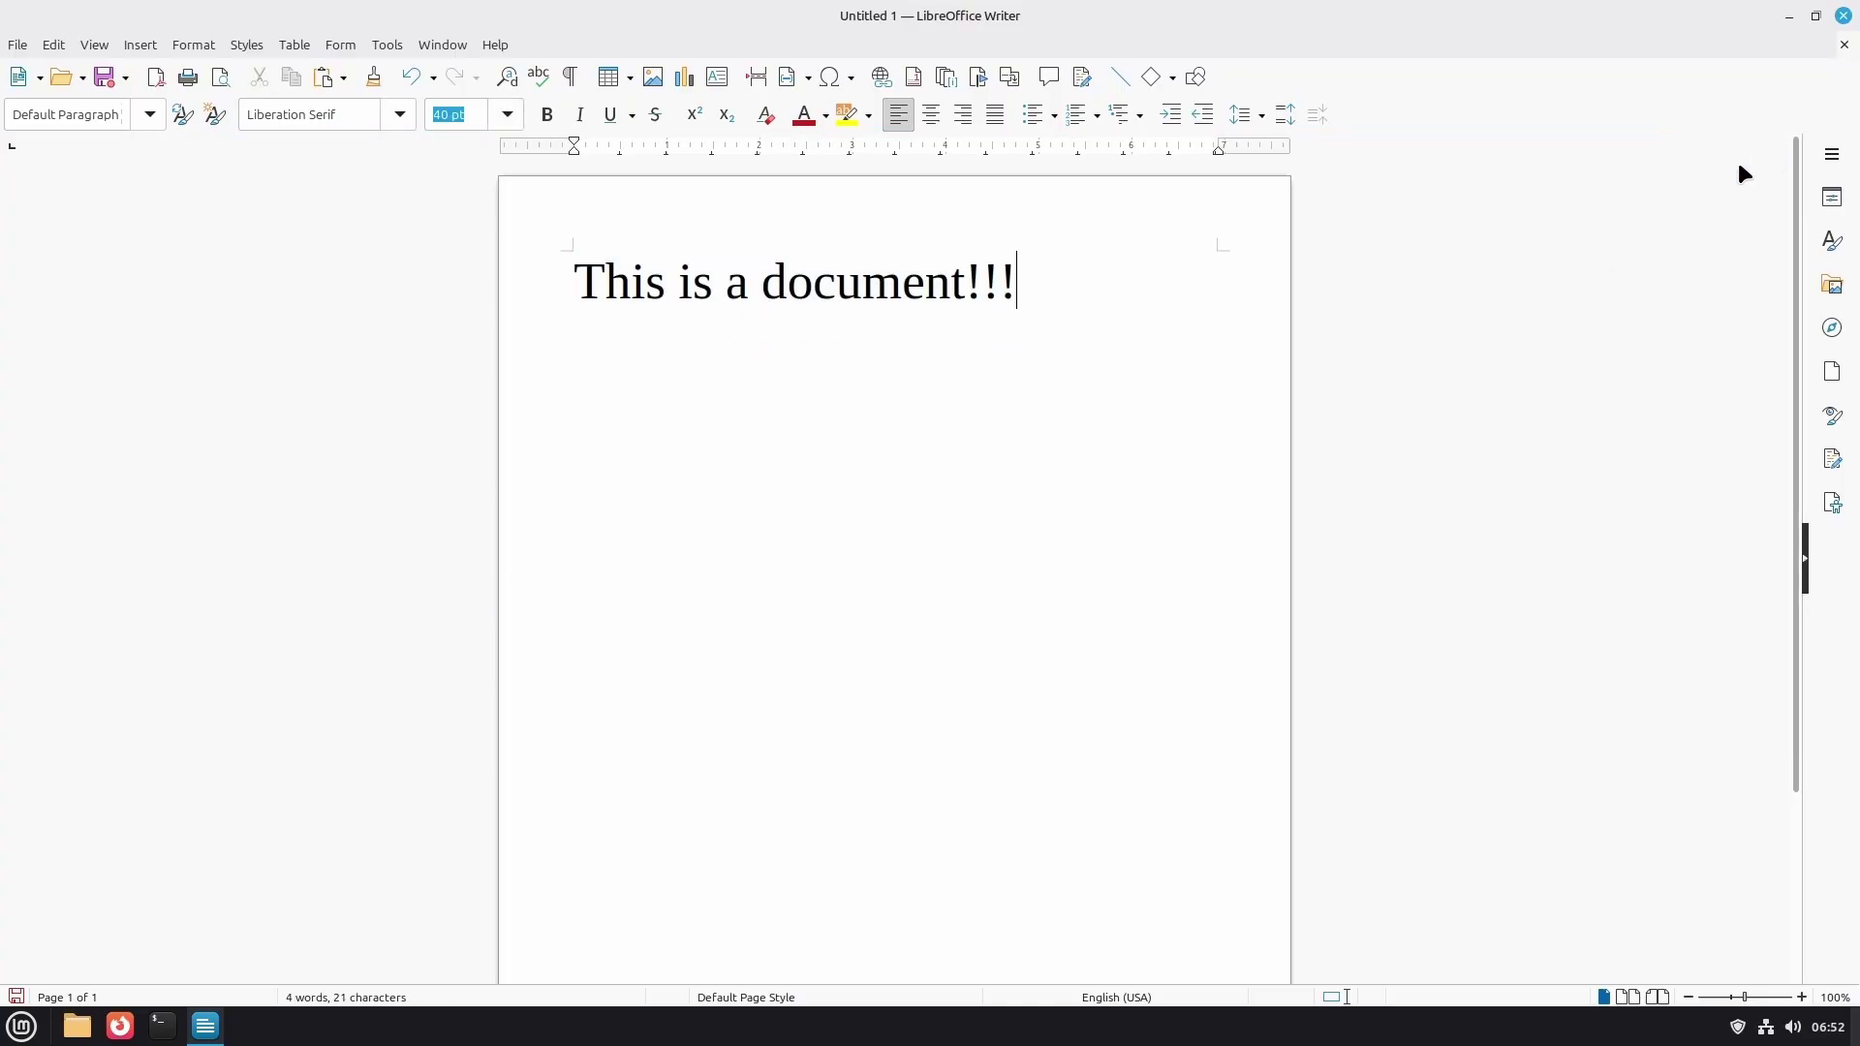
{"action": "left_click", "coordinate": [105, 79]}
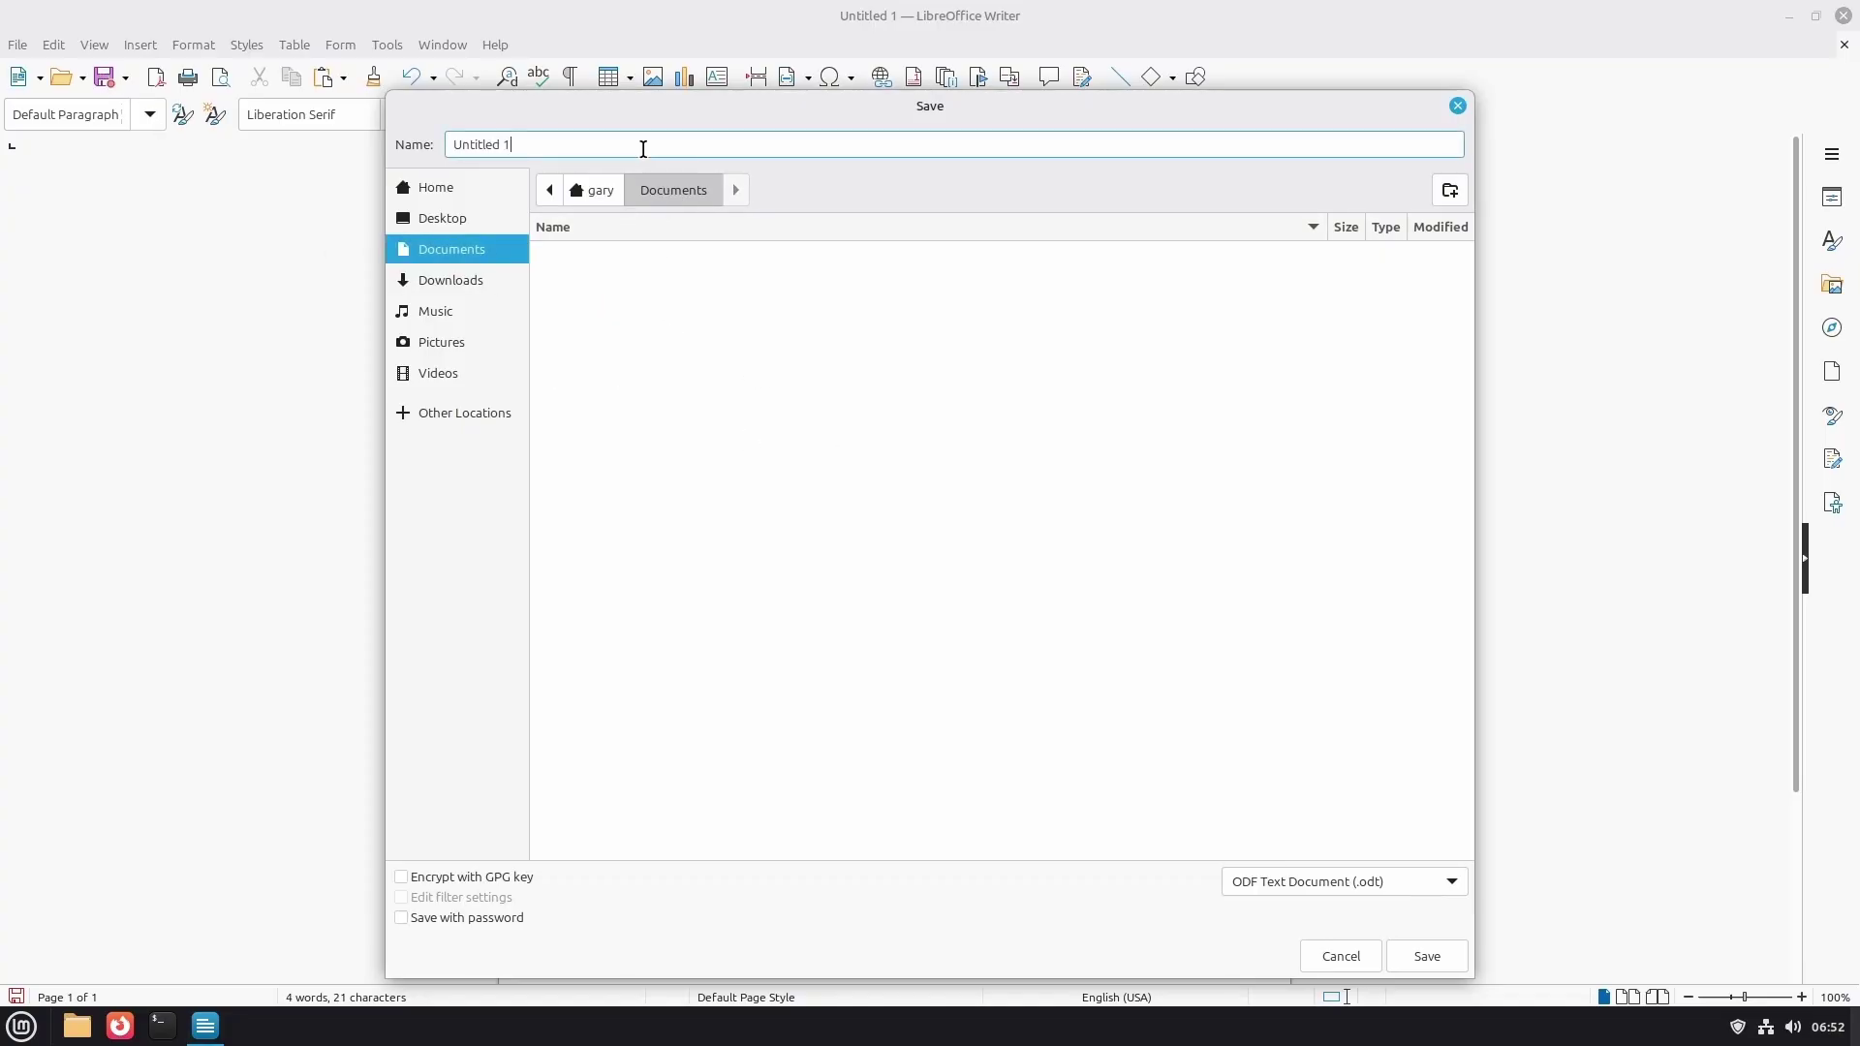
{"action": "type", "text": "doc1"}
{"action": "left_click", "coordinate": [1452, 882]}
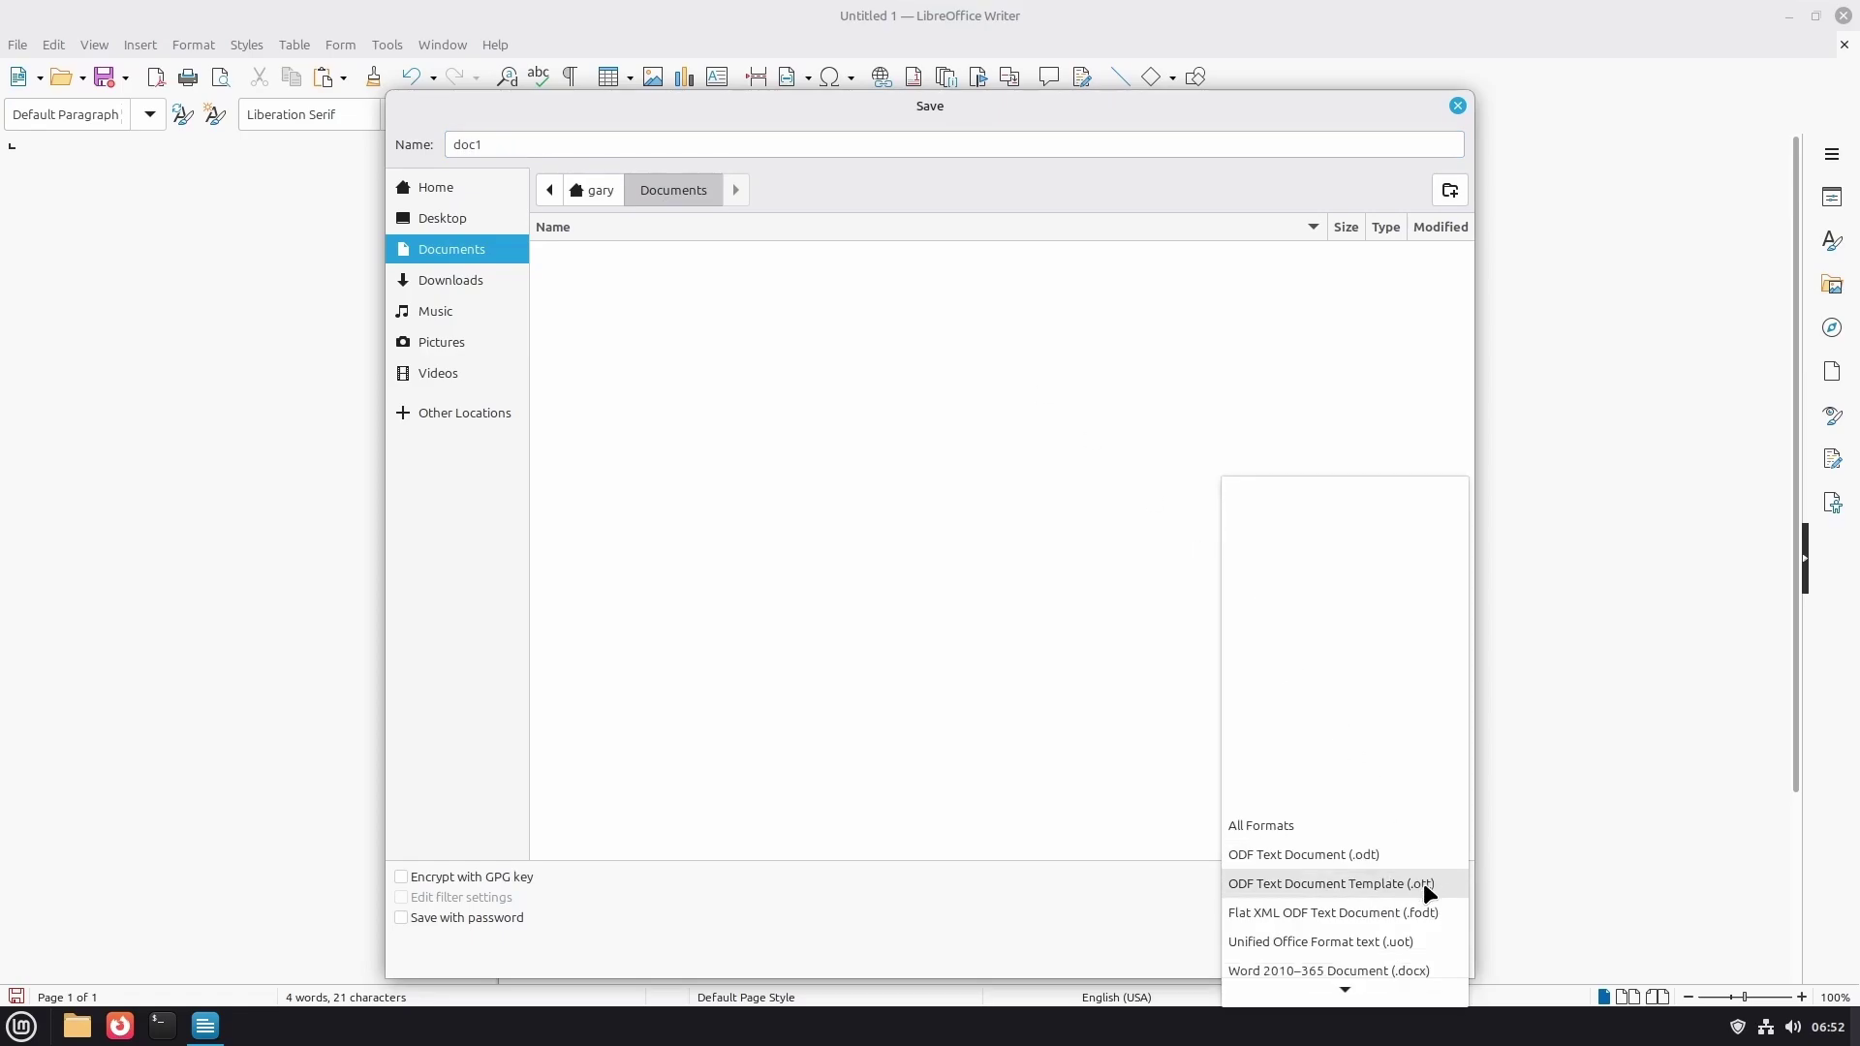
{"action": "scroll", "coordinate": [1420, 881], "scroll_direction": "down", "scroll_amount": 6}
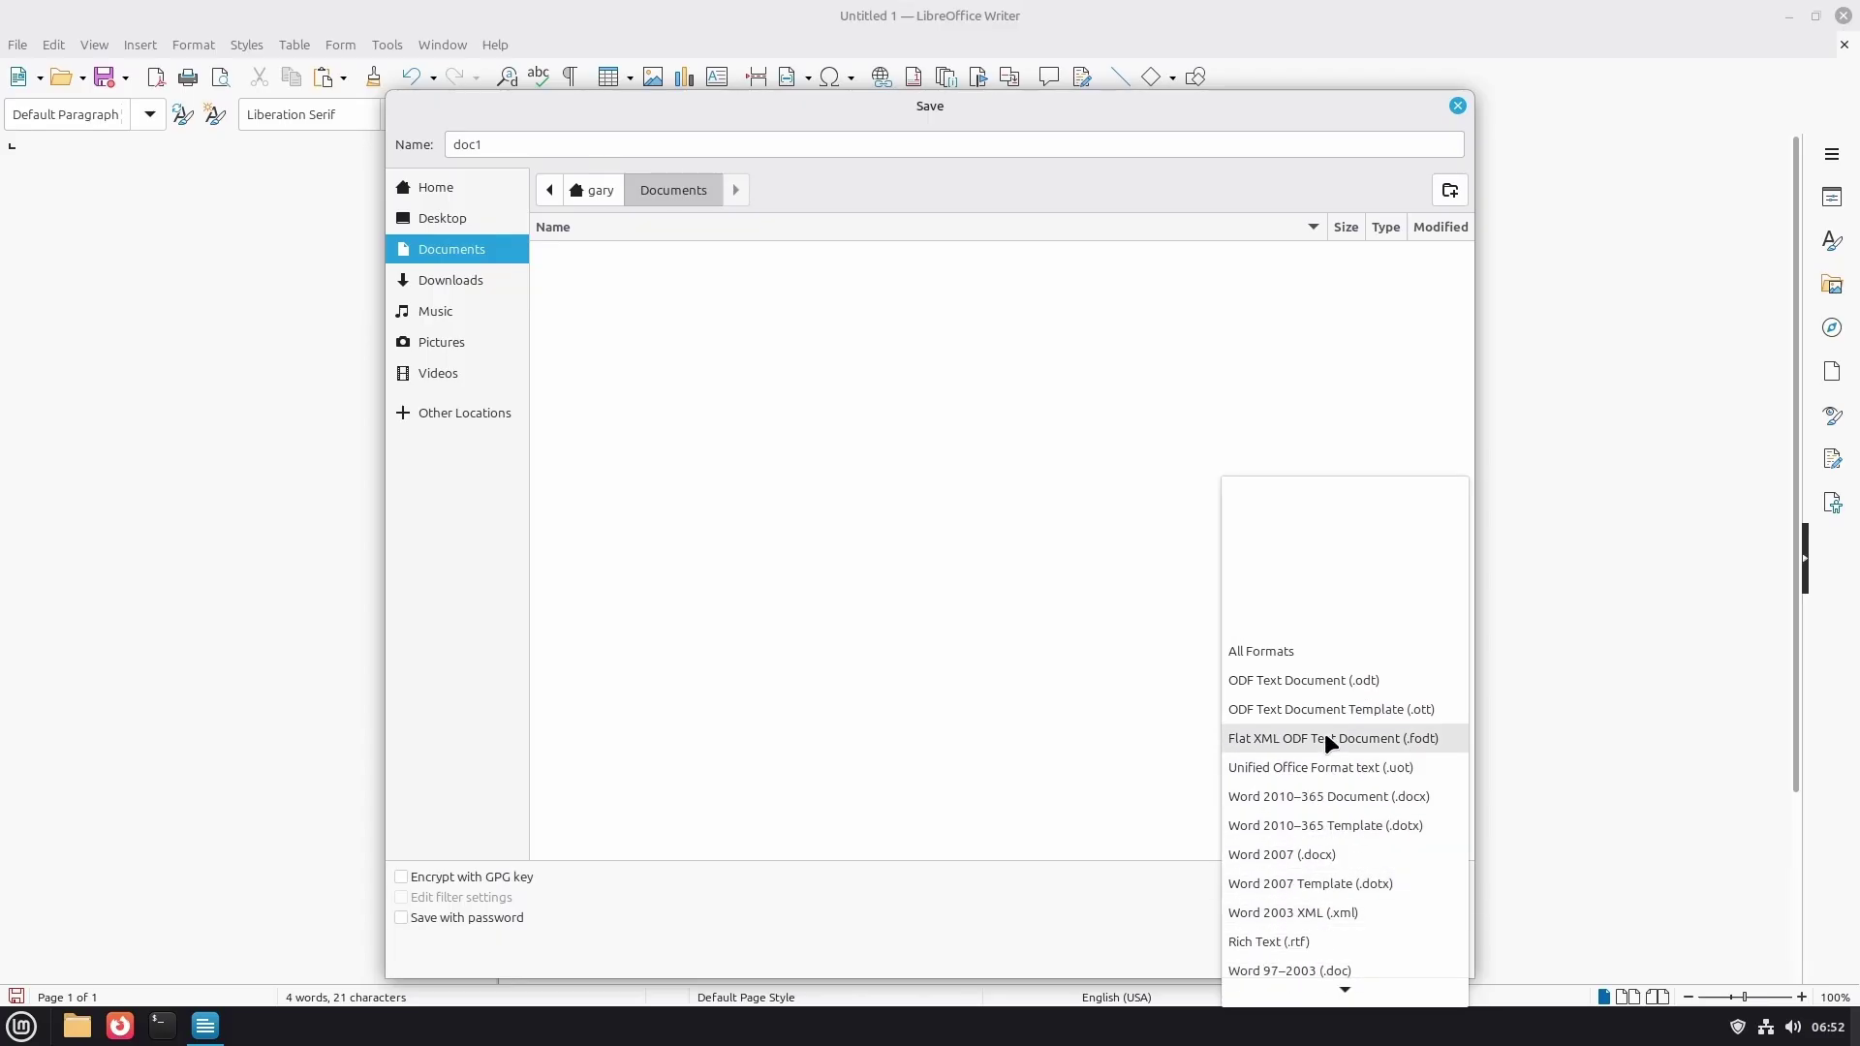
{"action": "left_click", "coordinate": [1322, 681]}
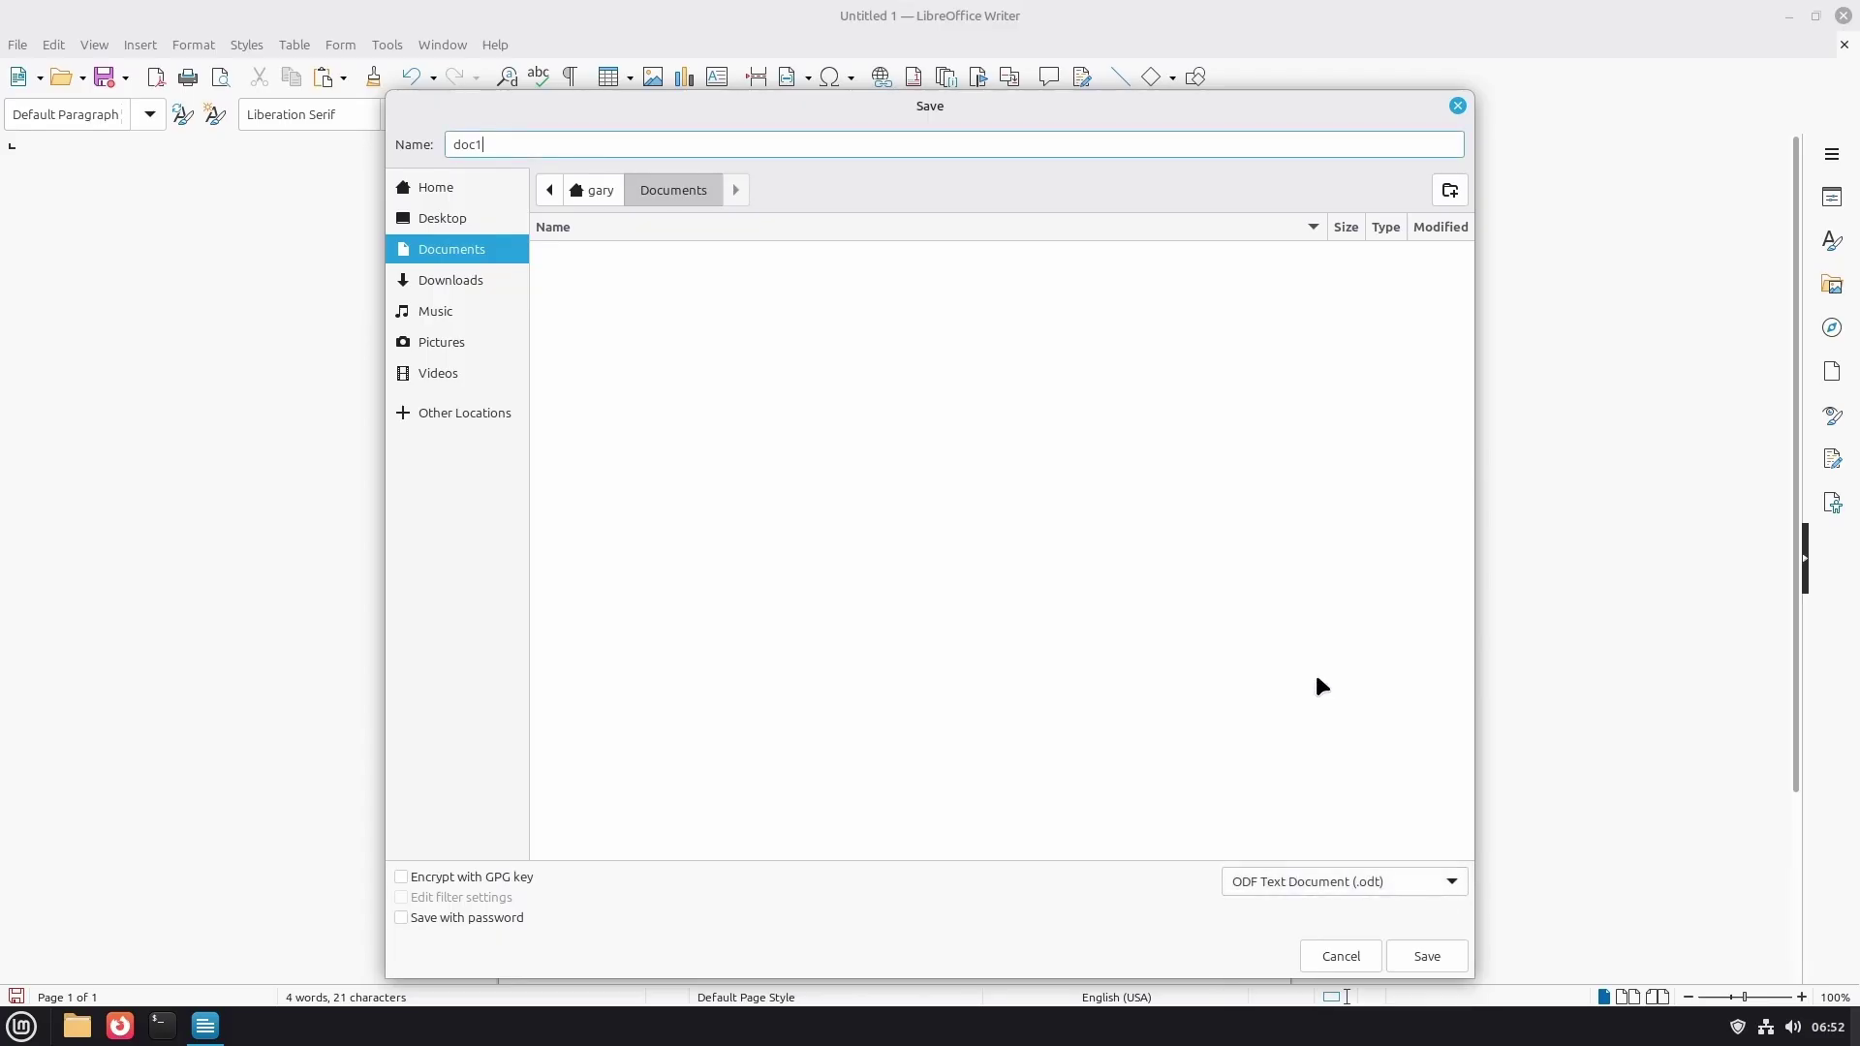
{"action": "left_click", "coordinate": [1427, 957]}
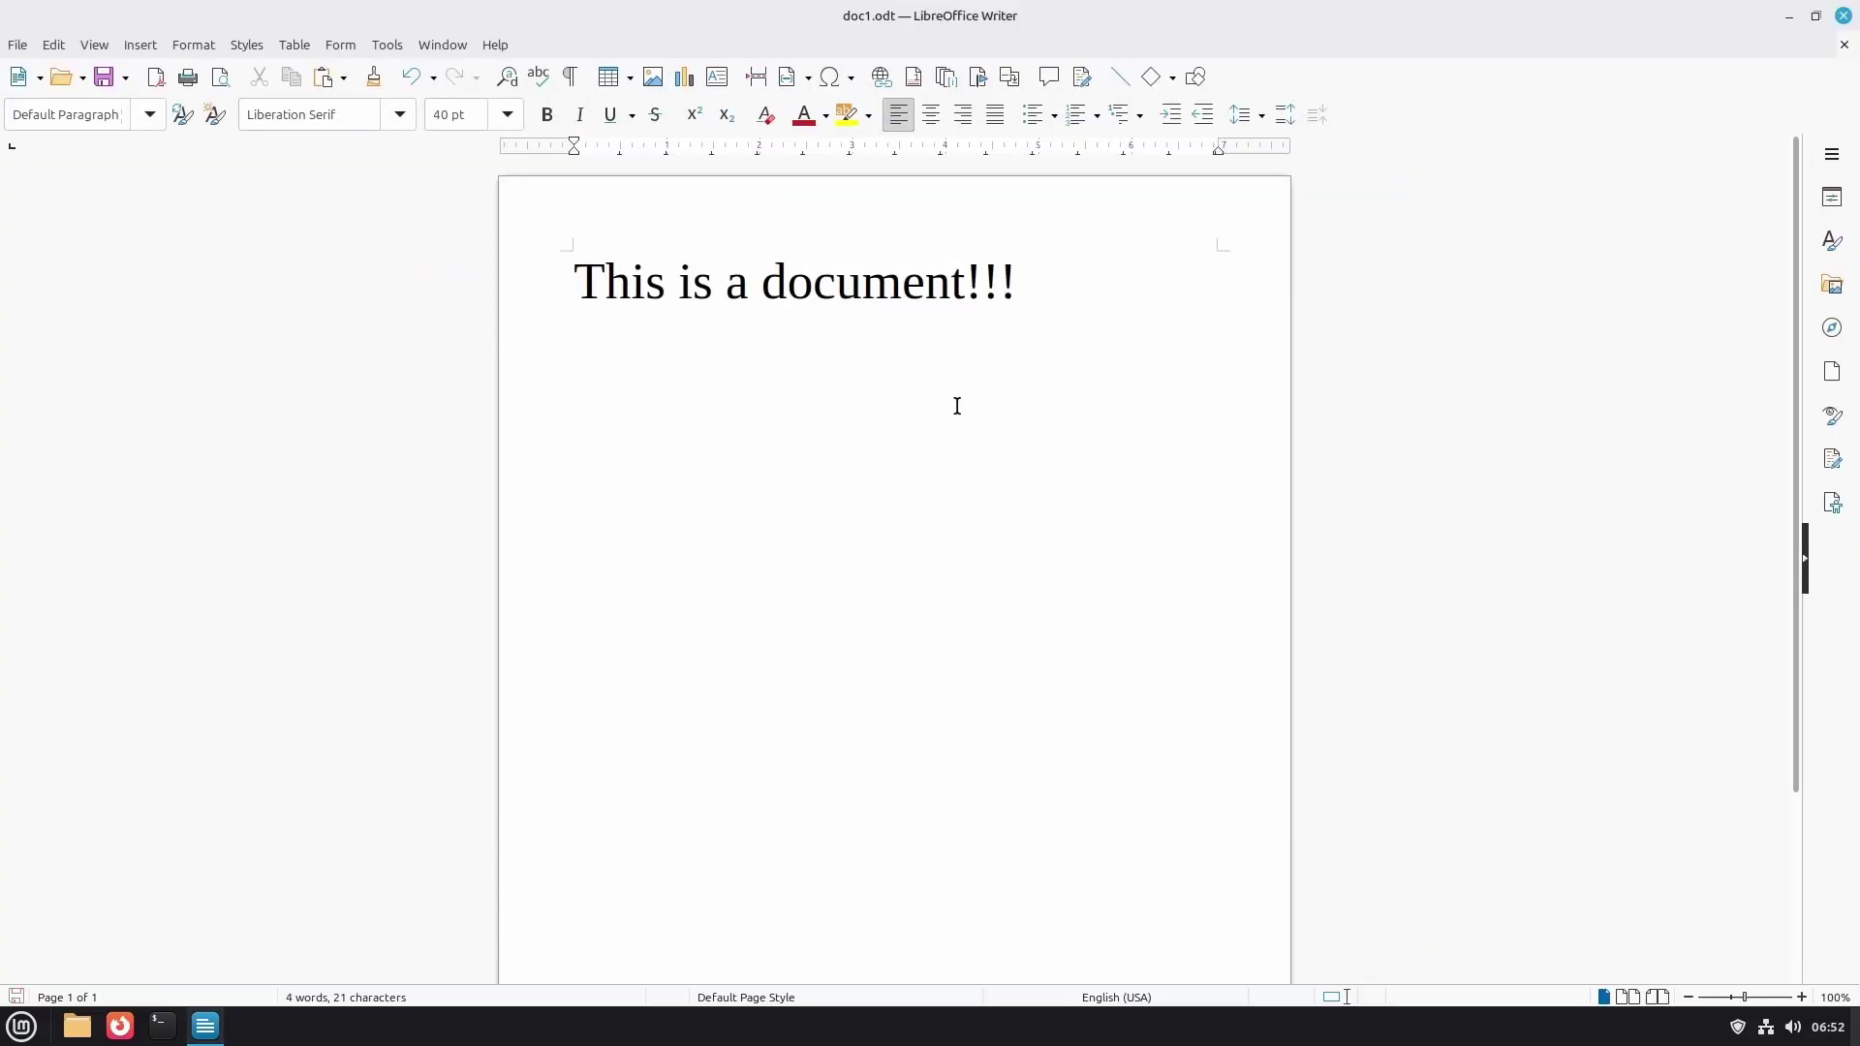
- Close Writer, open Files at Home, snap then maximize it, and open Documents
{"action": "left_click", "coordinate": [1843, 18]}
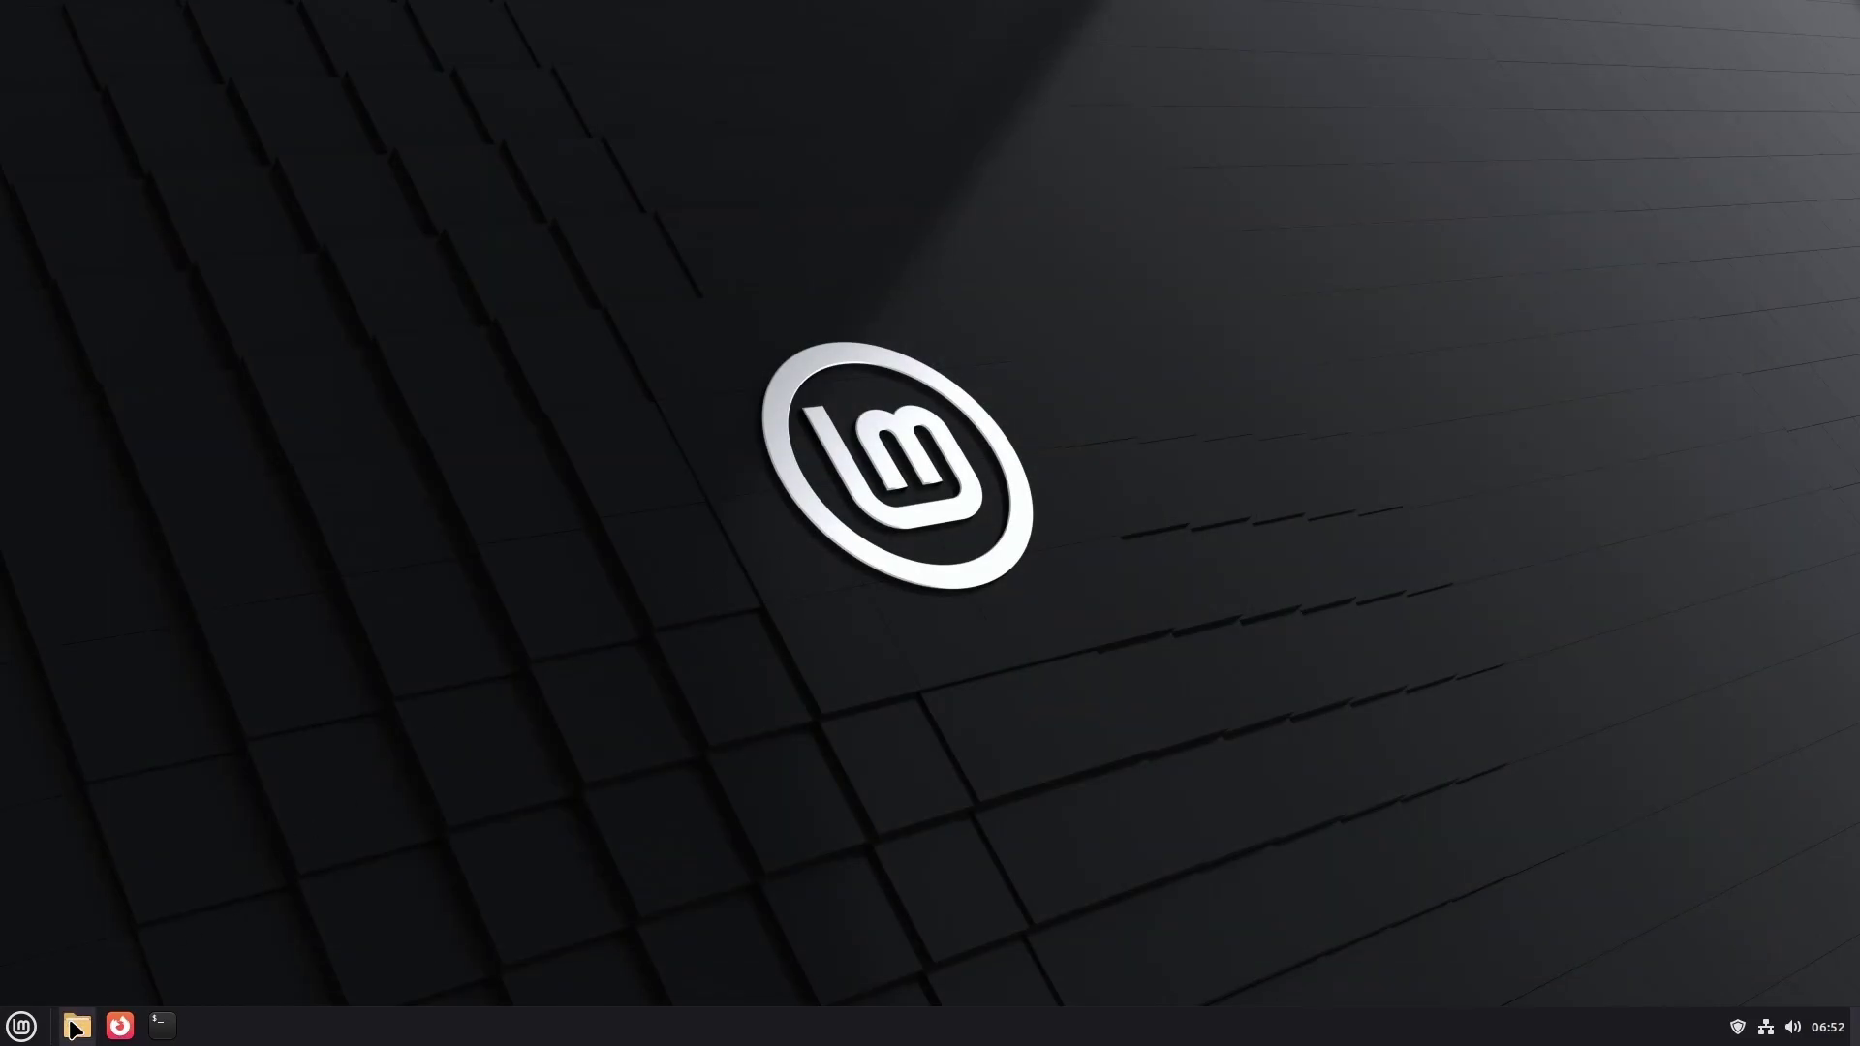
{"action": "left_click", "coordinate": [76, 1025]}
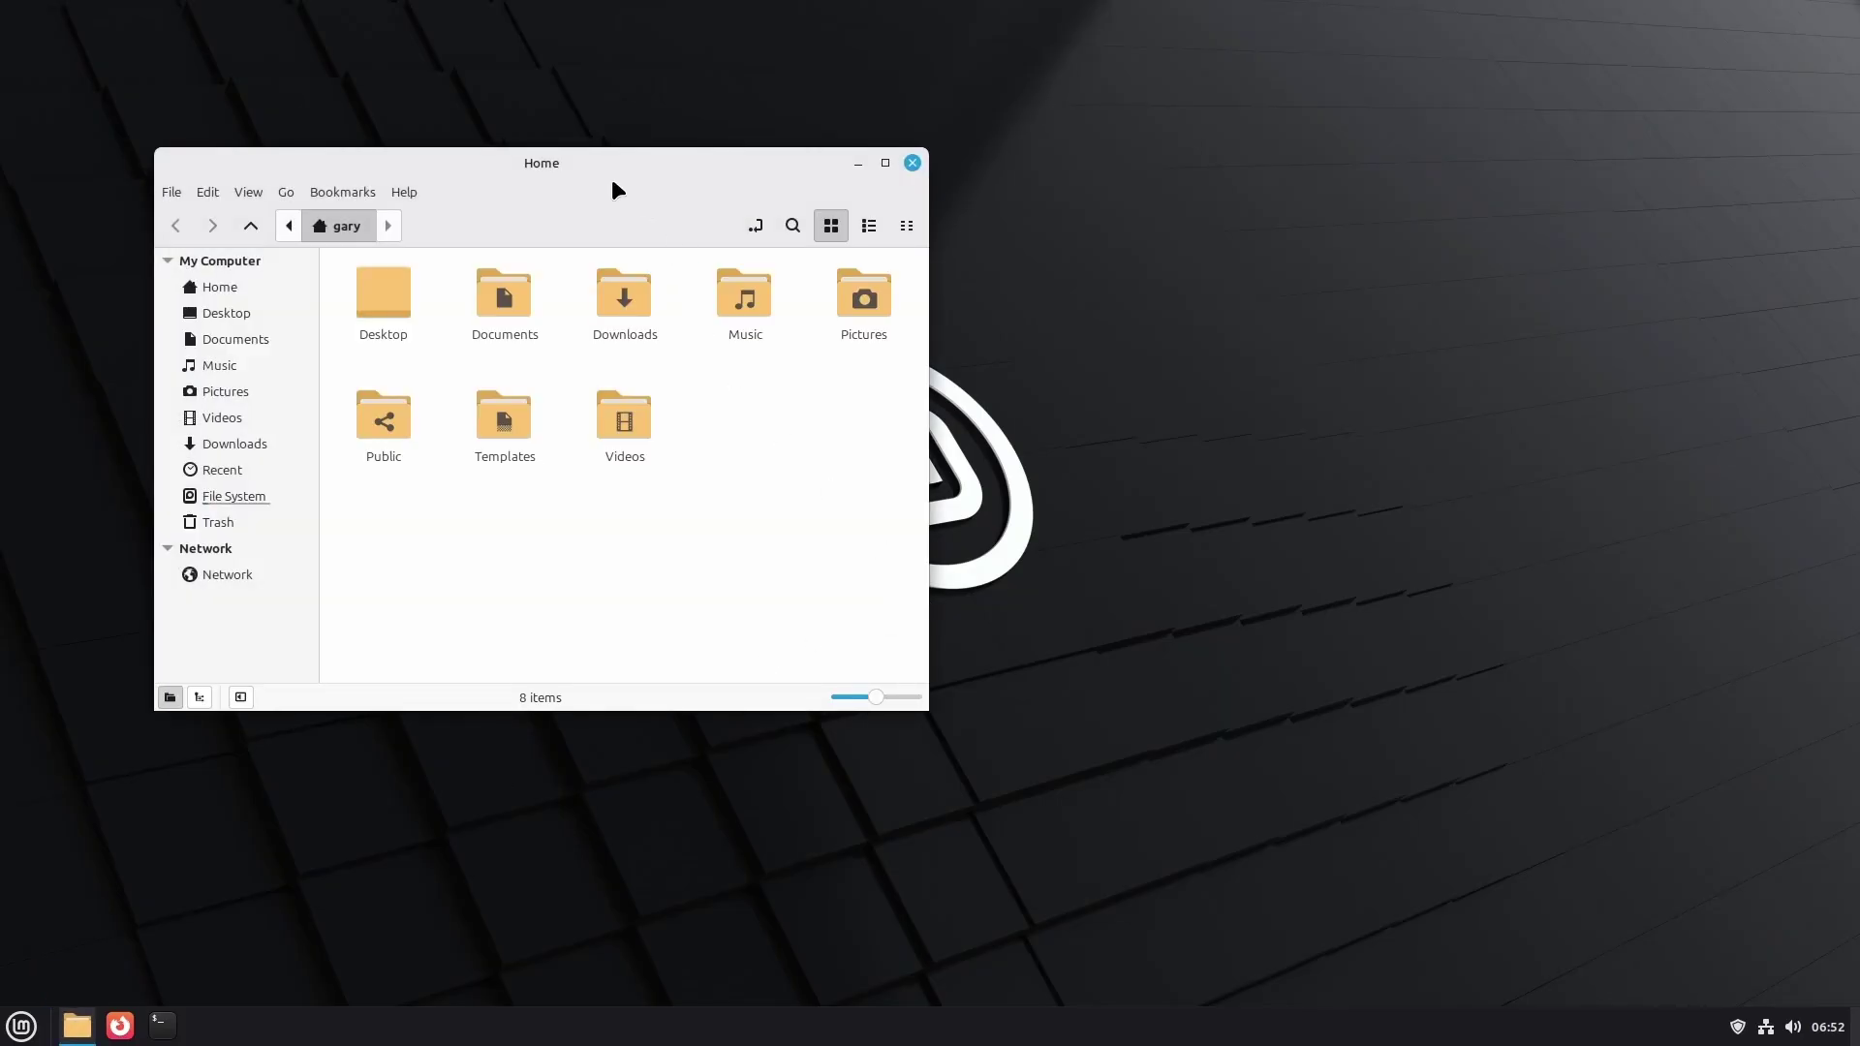
{"action": "left_click_drag", "start_coordinate": [610, 184], "coordinate": [5, 276]}
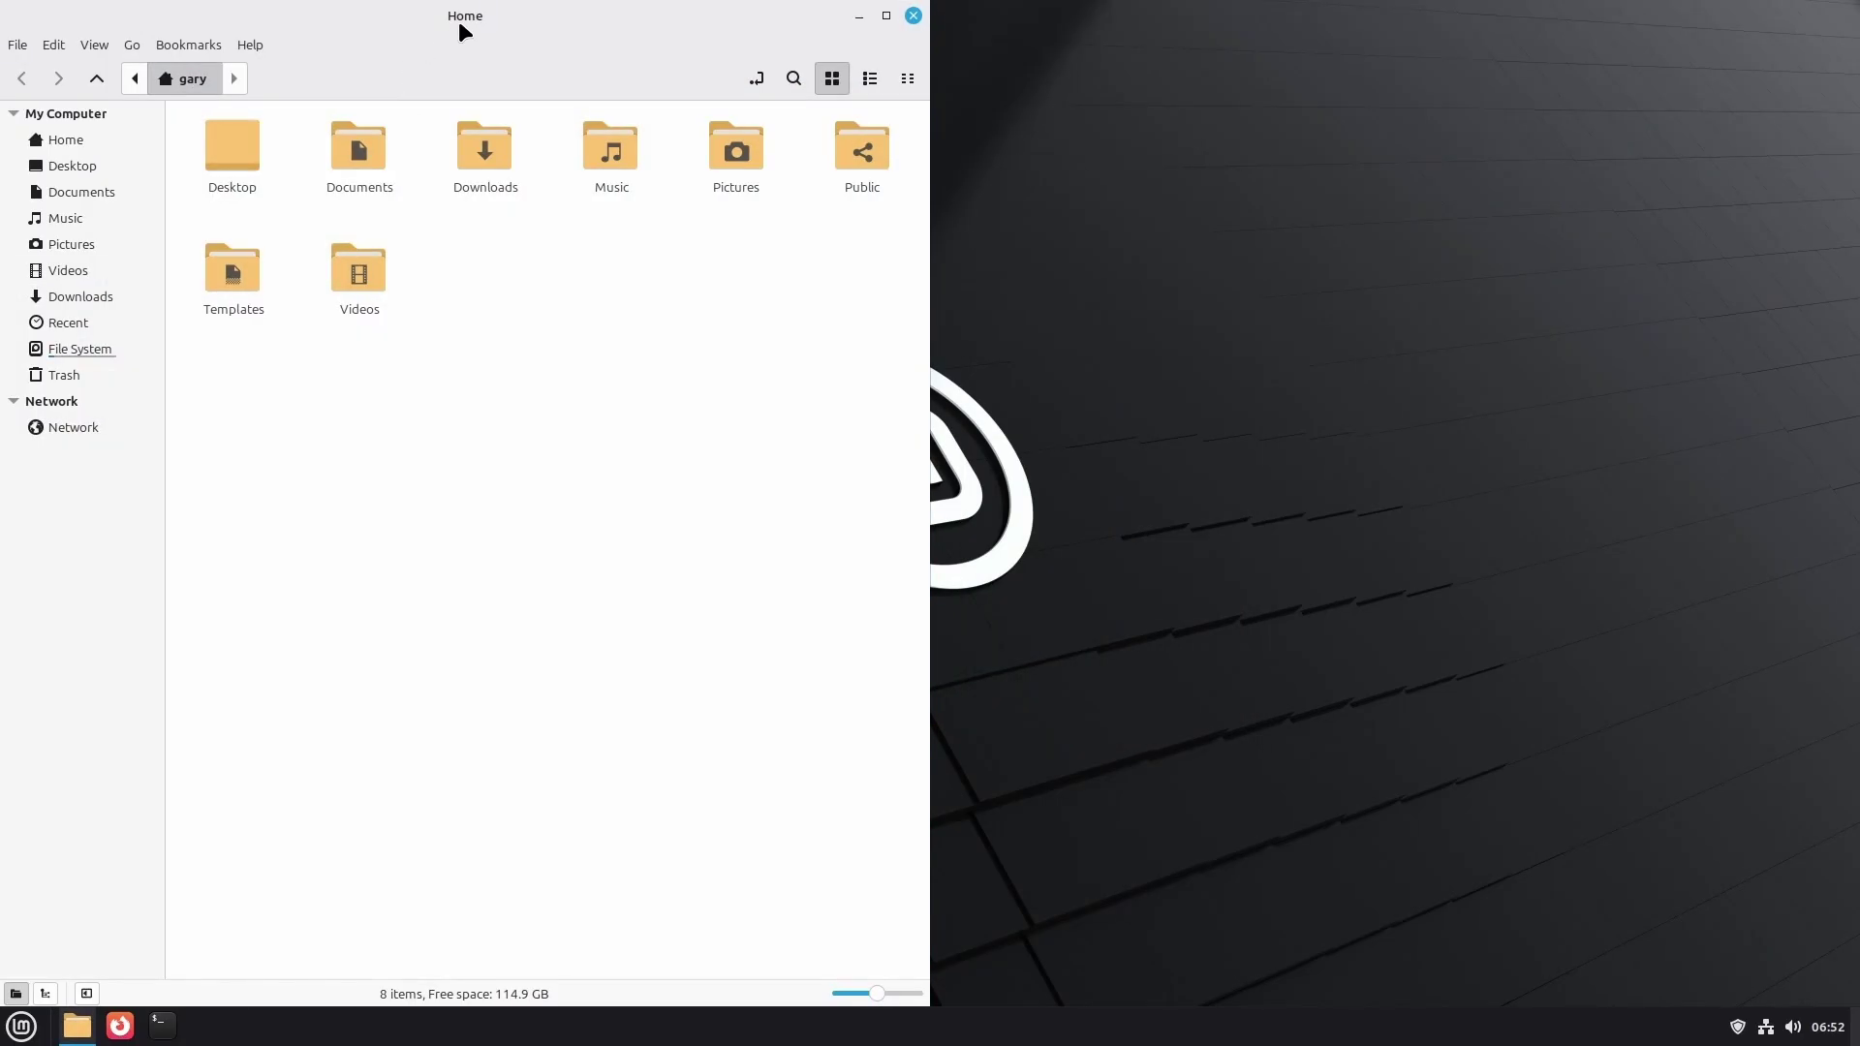
{"action": "left_click_drag", "start_coordinate": [463, 32], "coordinate": [1855, 145]}
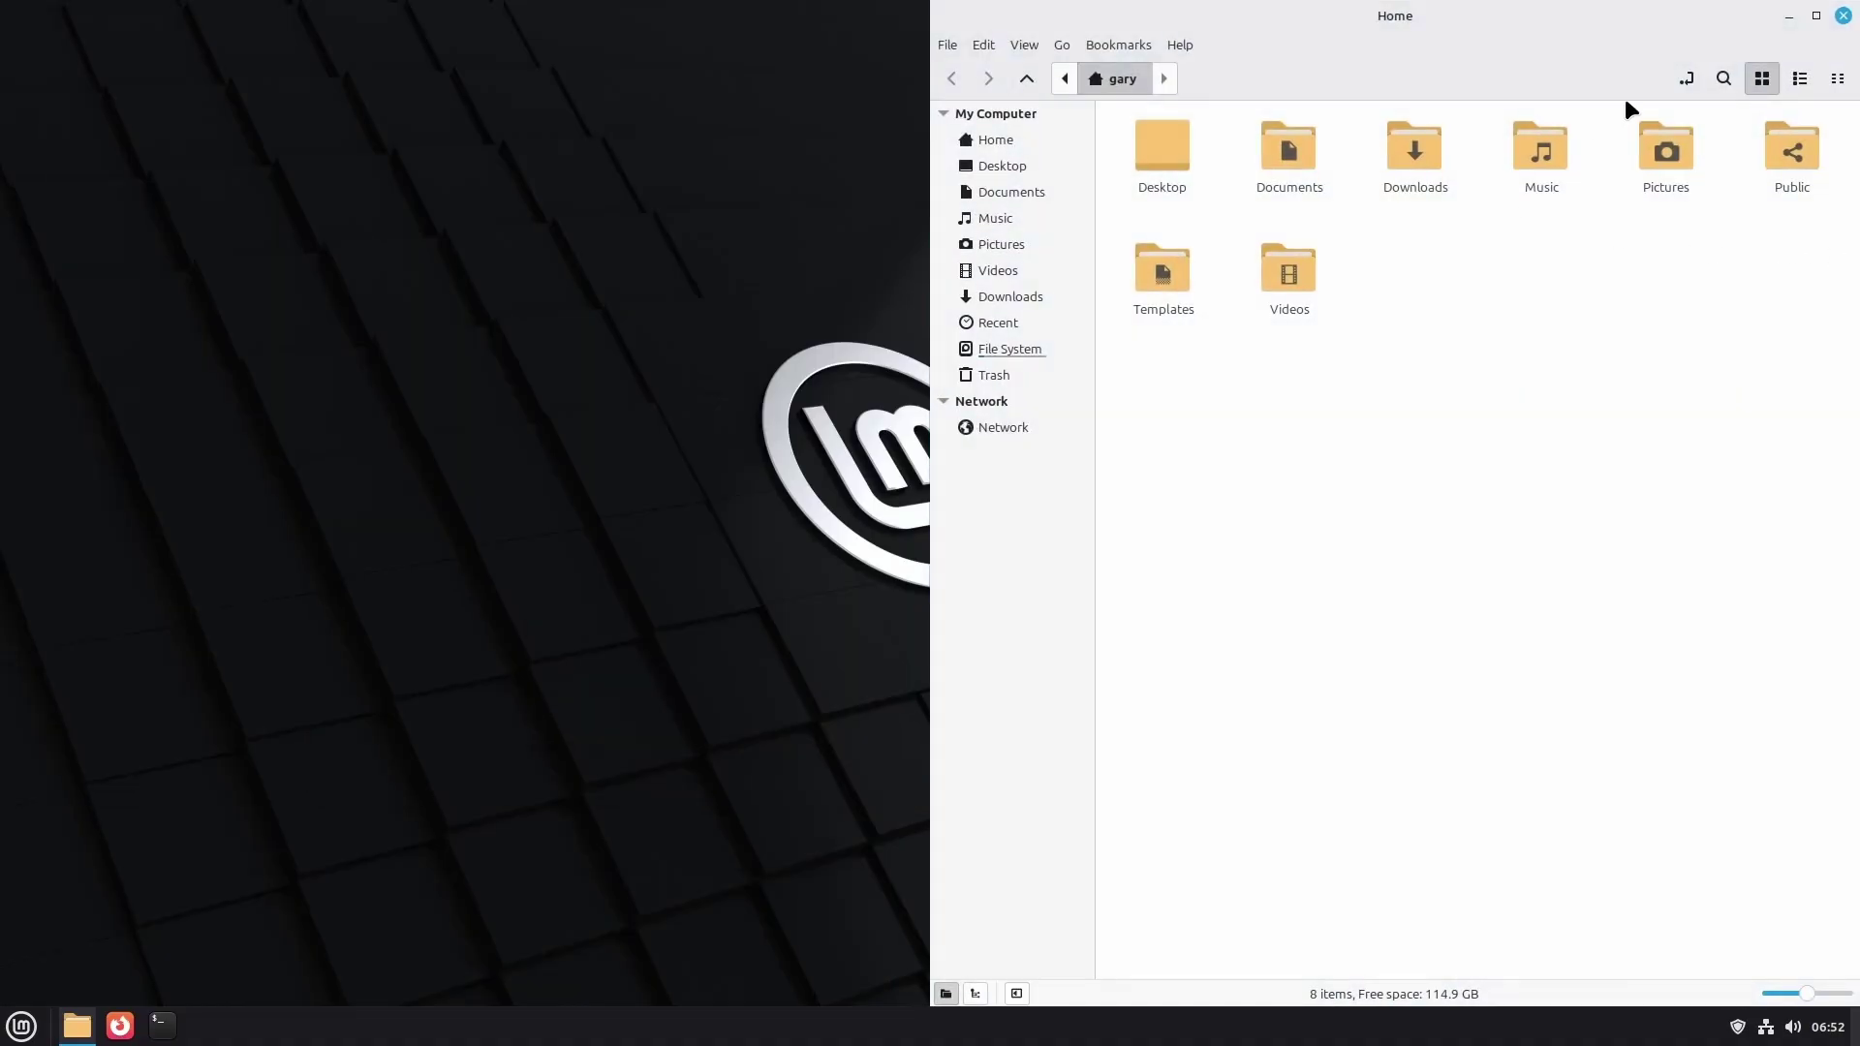
{"action": "left_click", "coordinate": [1818, 14]}
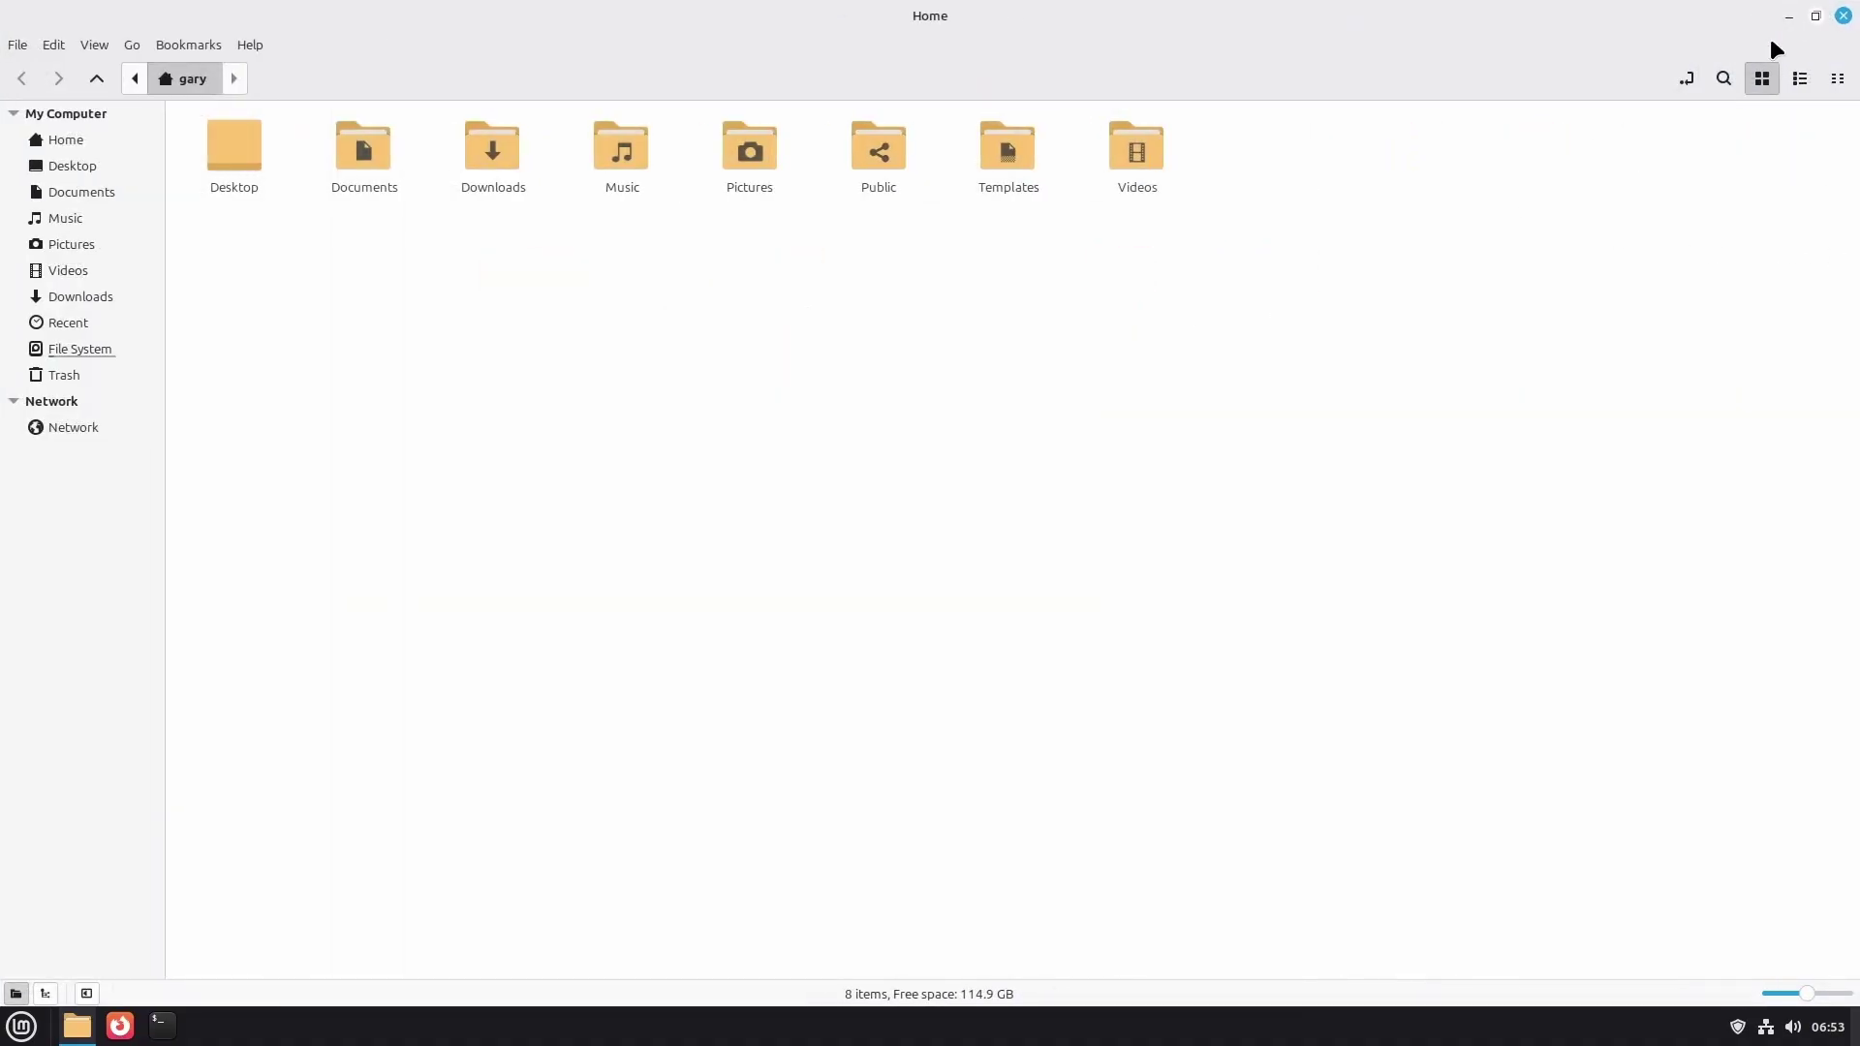
{"action": "double_click", "coordinate": [359, 156]}
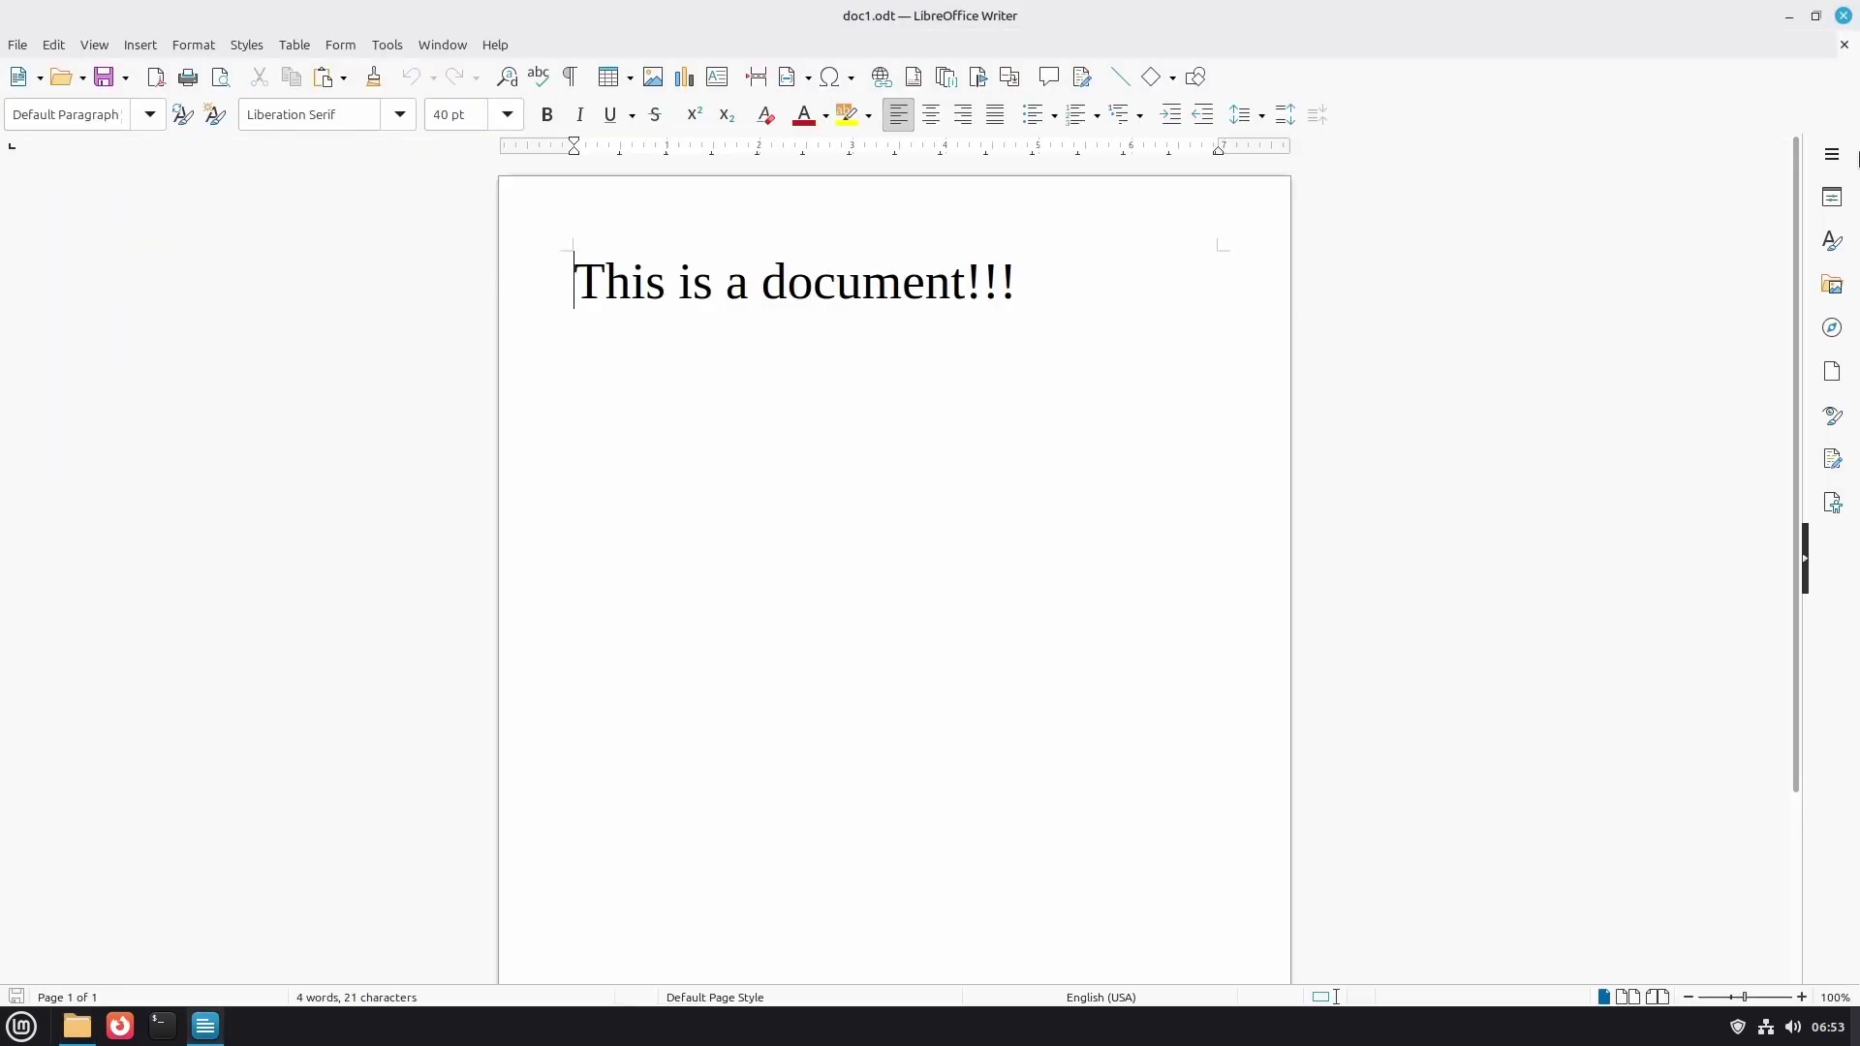
- Close Writer and rename doc1.odt to document1.odt
{"action": "left_click", "coordinate": [1843, 15]}
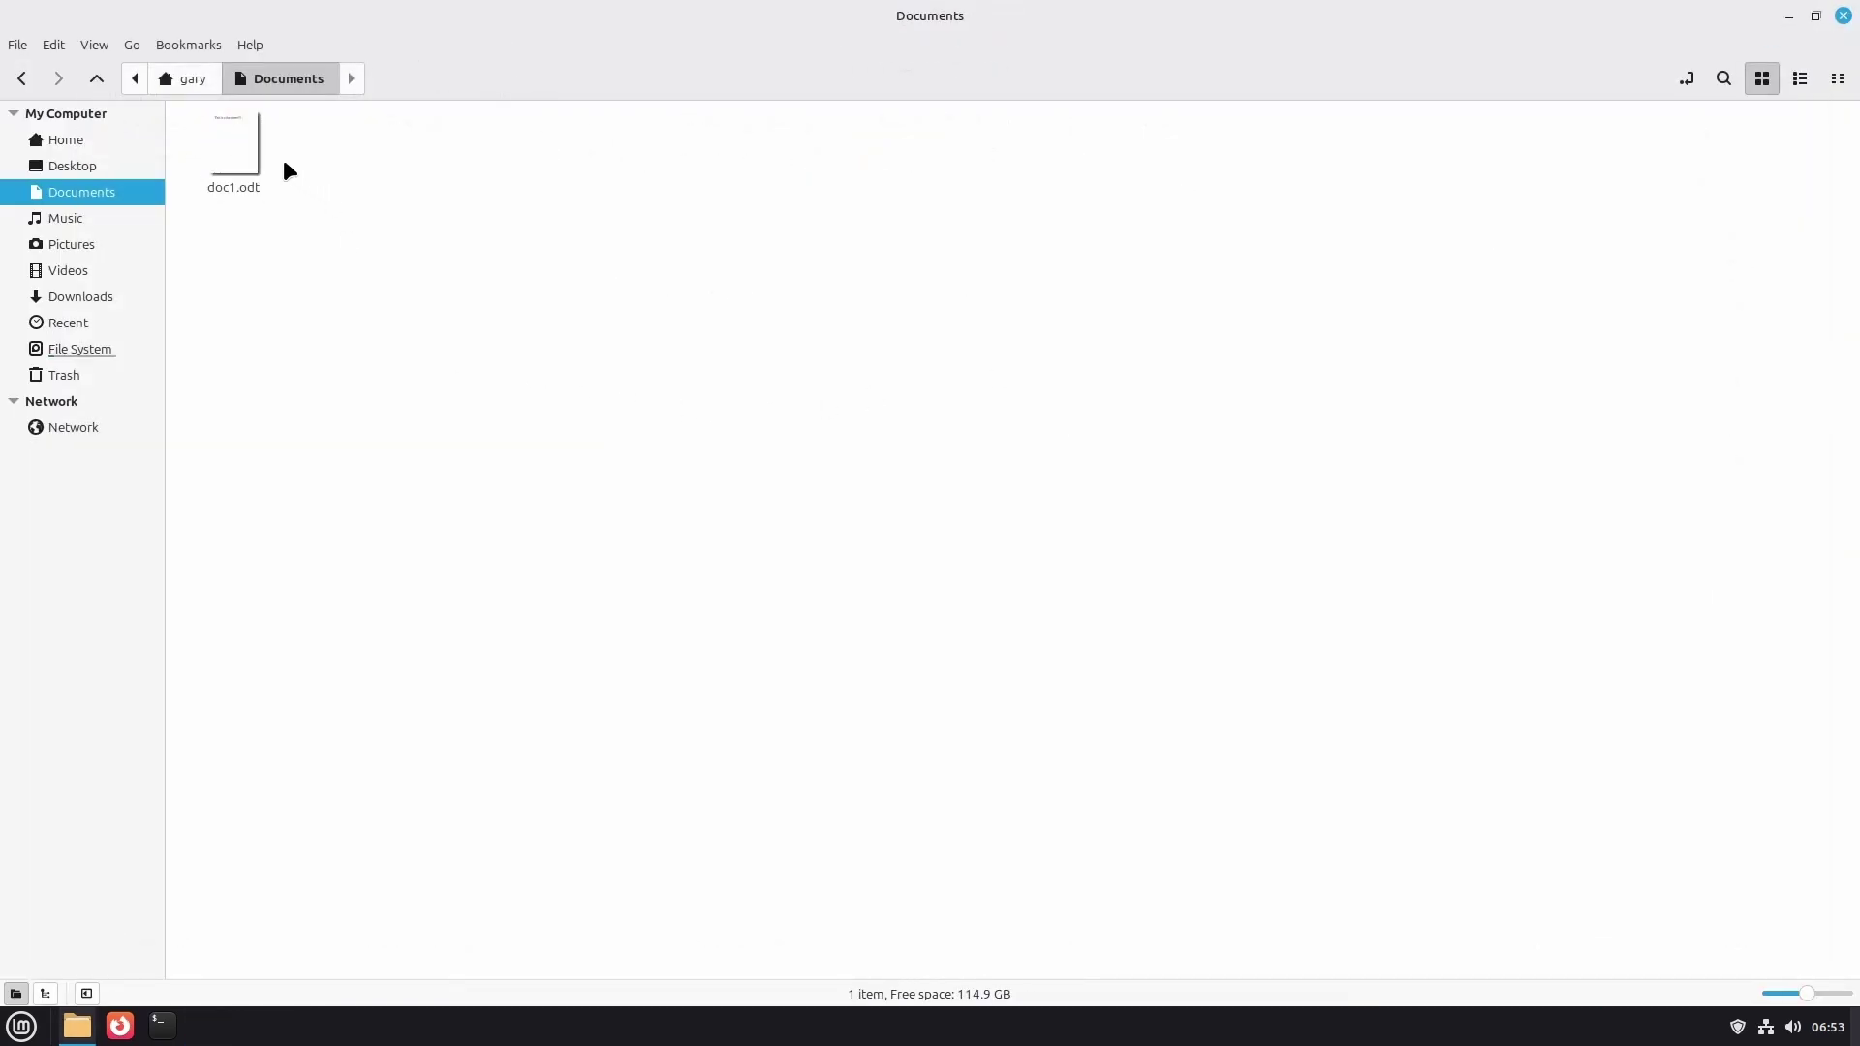
{"action": "left_click", "coordinate": [229, 147]}
{"action": "right_click", "coordinate": [228, 147]}
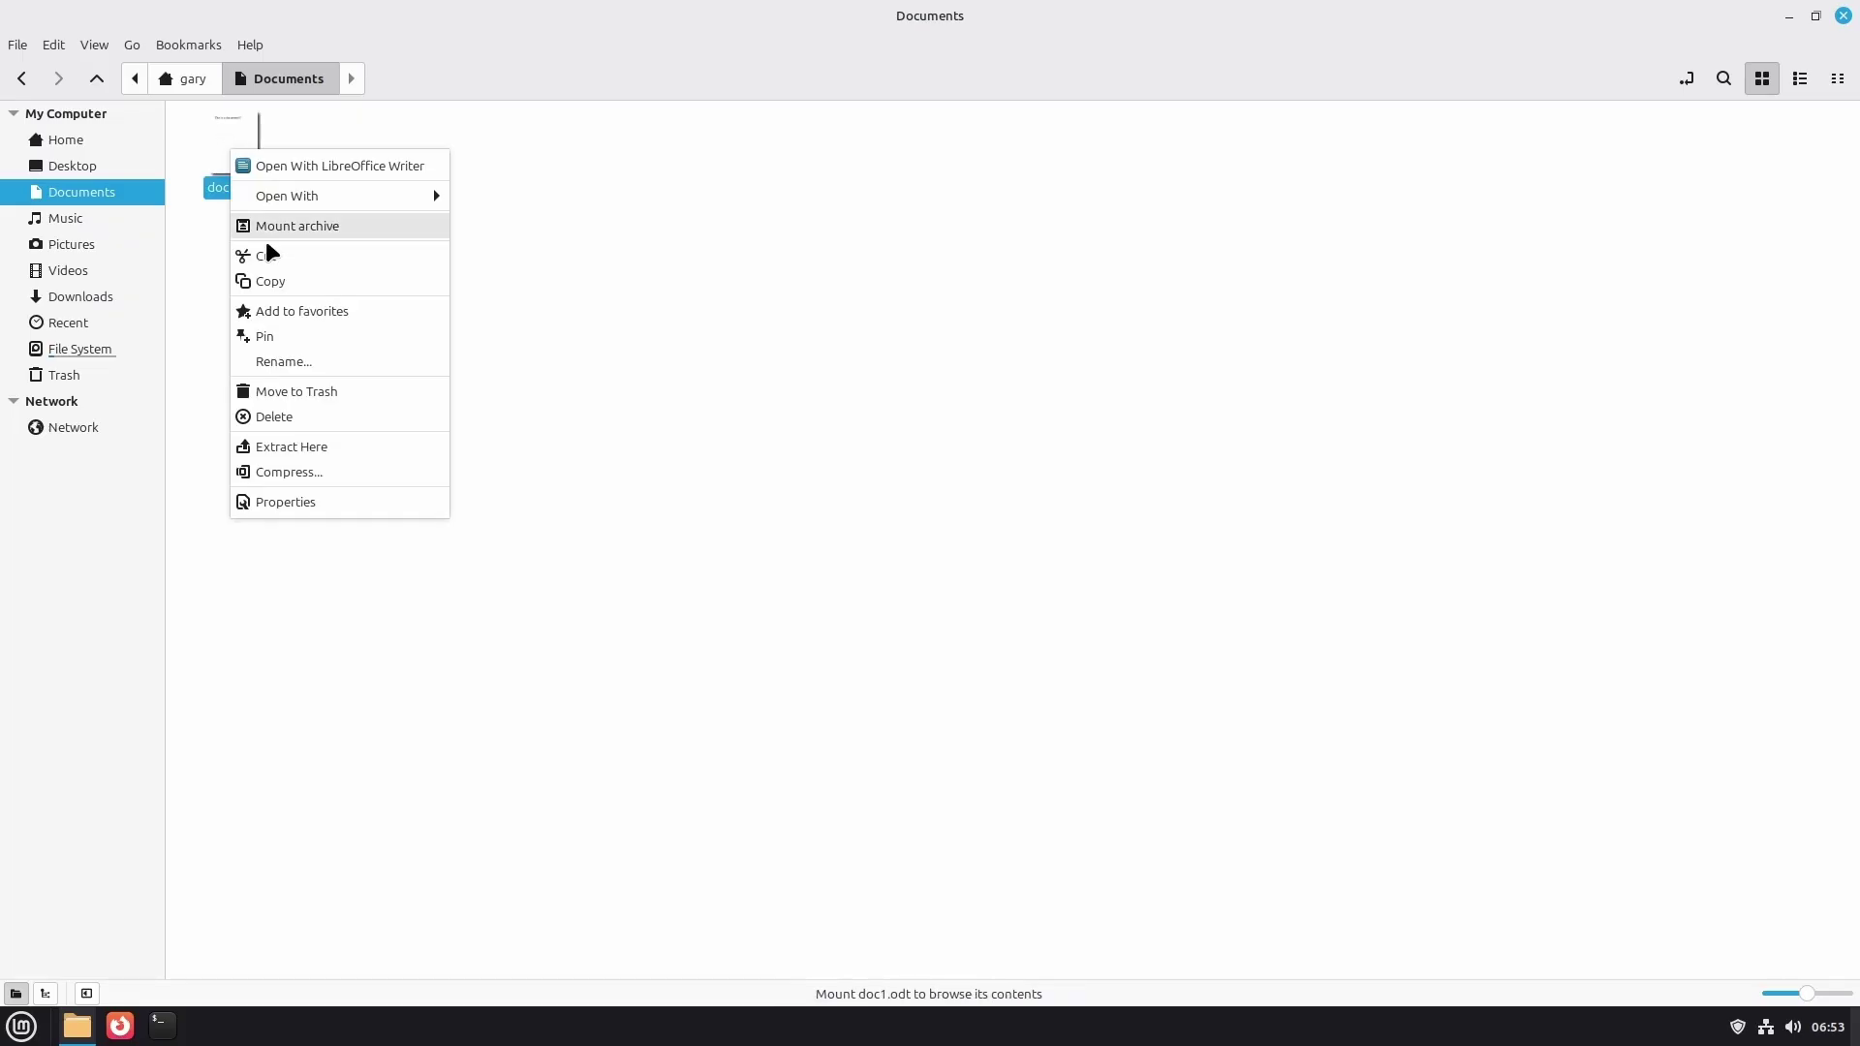
{"action": "left_click", "coordinate": [285, 361]}
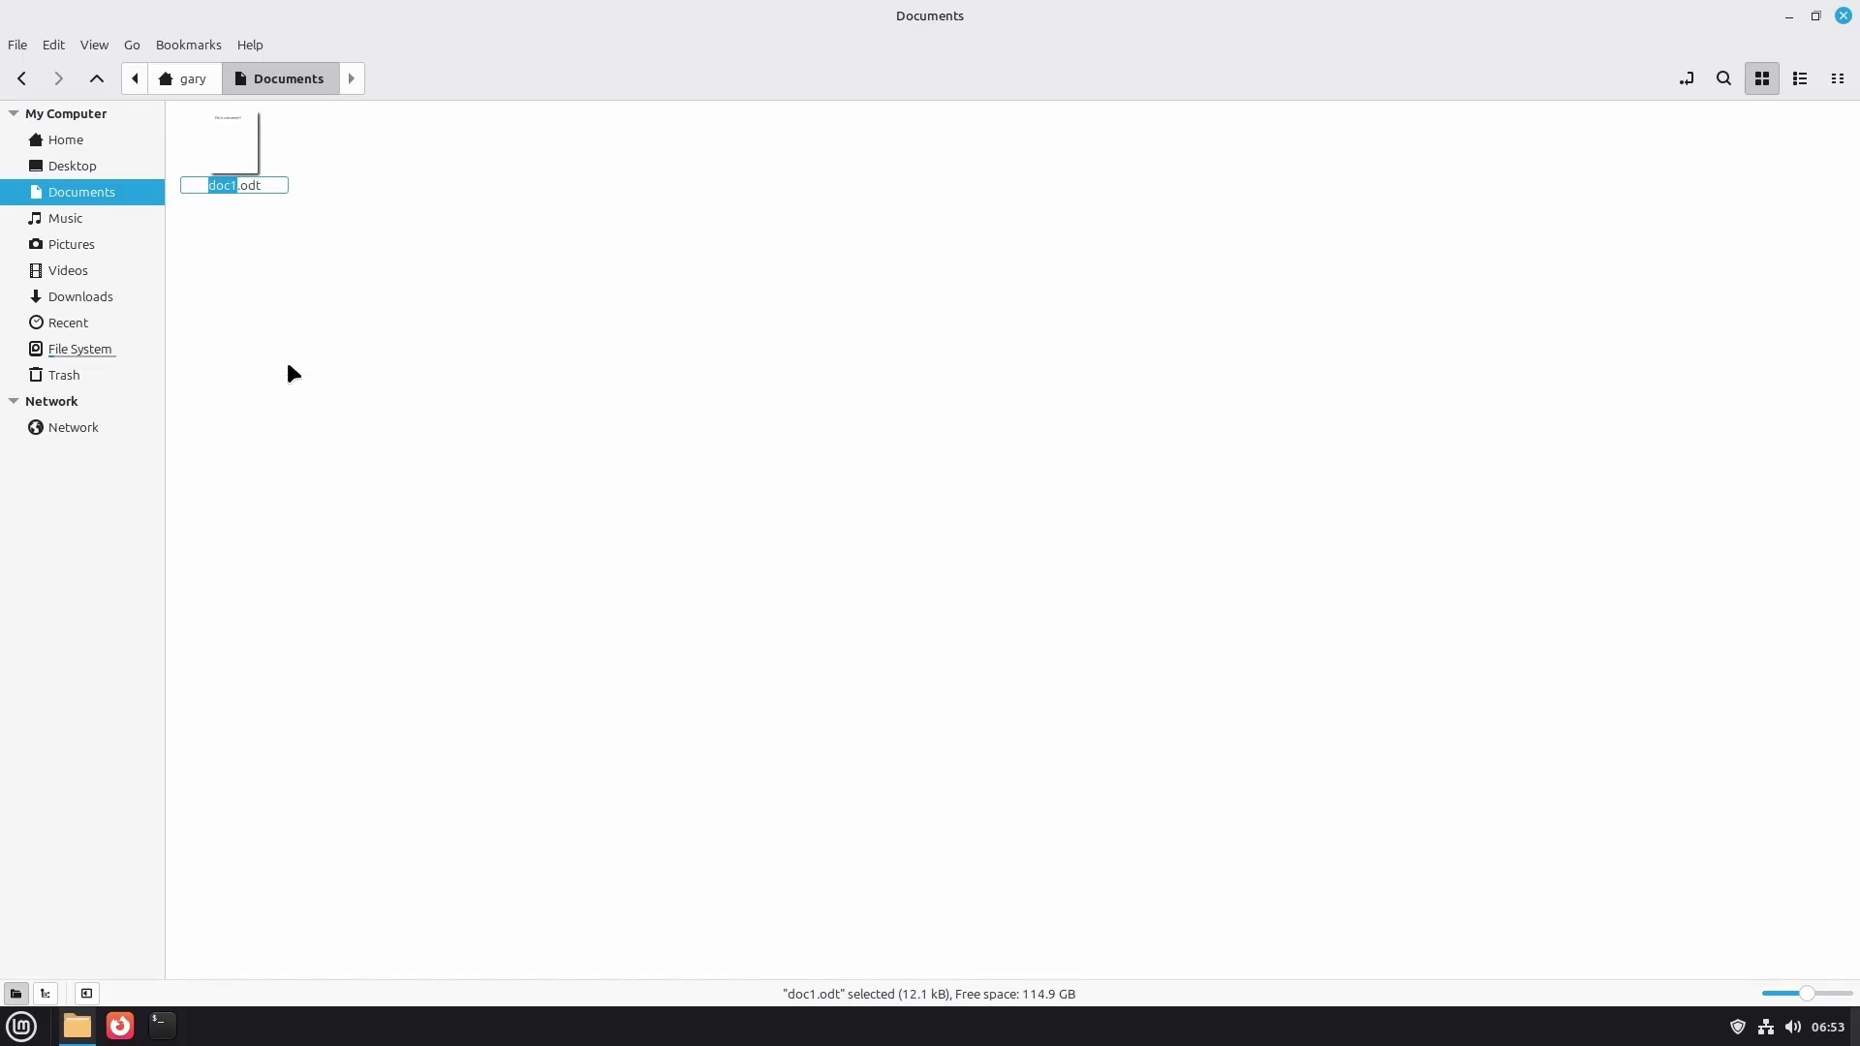
{"action": "type", "text": "document1"}
{"action": "key", "text": "Return"}
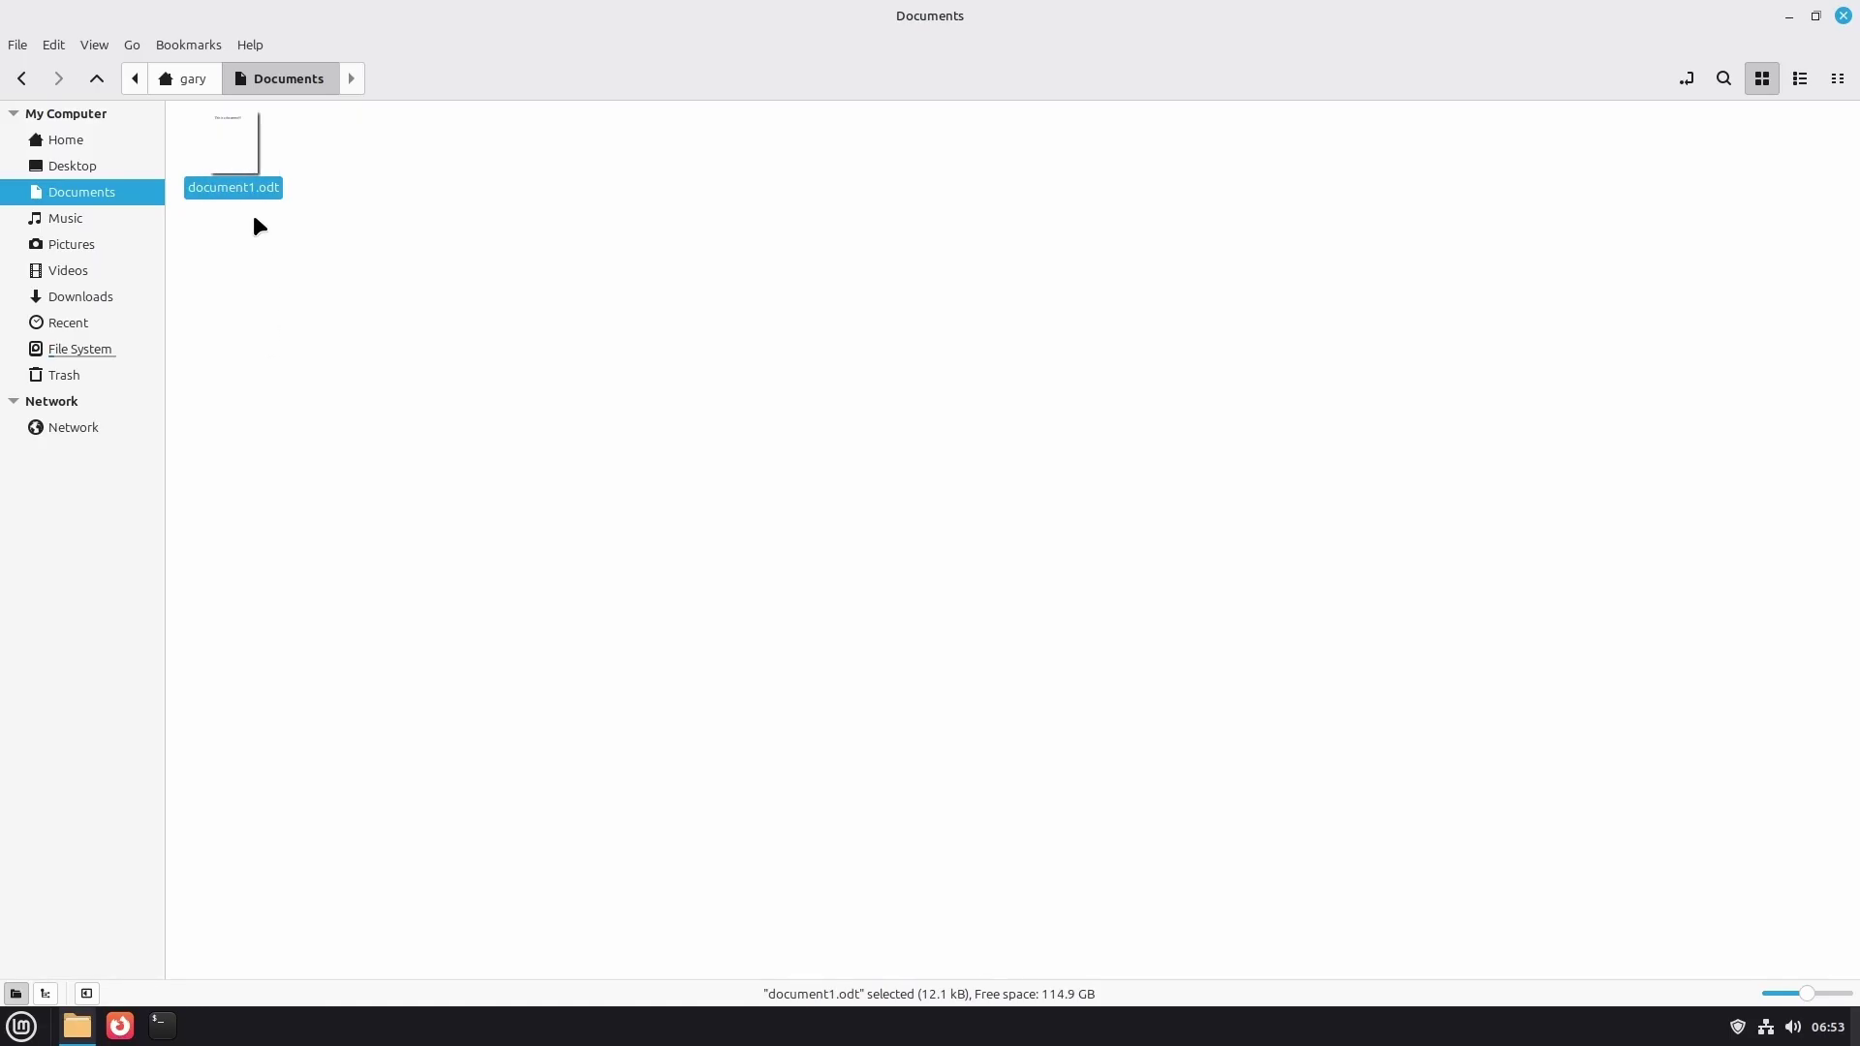
- Copy document1.odt and paste a duplicate into Documents
{"action": "right_click", "coordinate": [236, 153]}
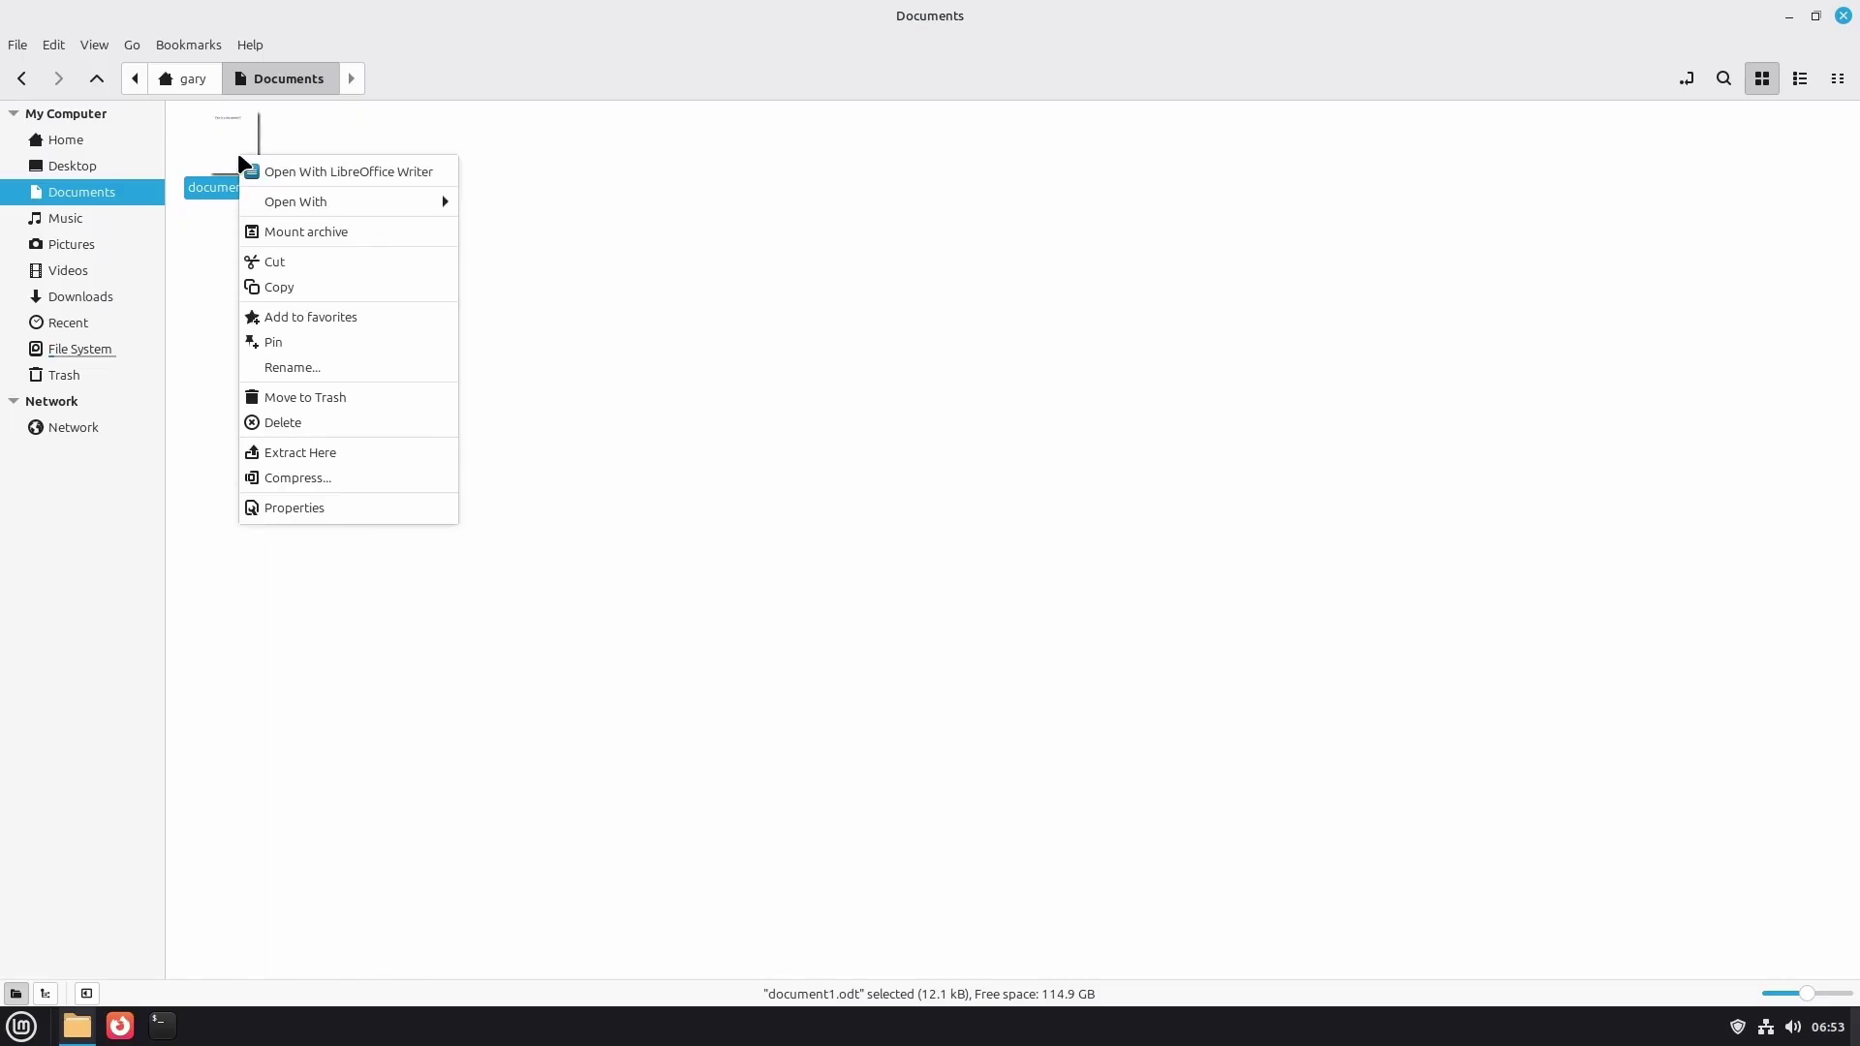
{"action": "left_click", "coordinate": [285, 297]}
{"action": "right_click", "coordinate": [415, 270]}
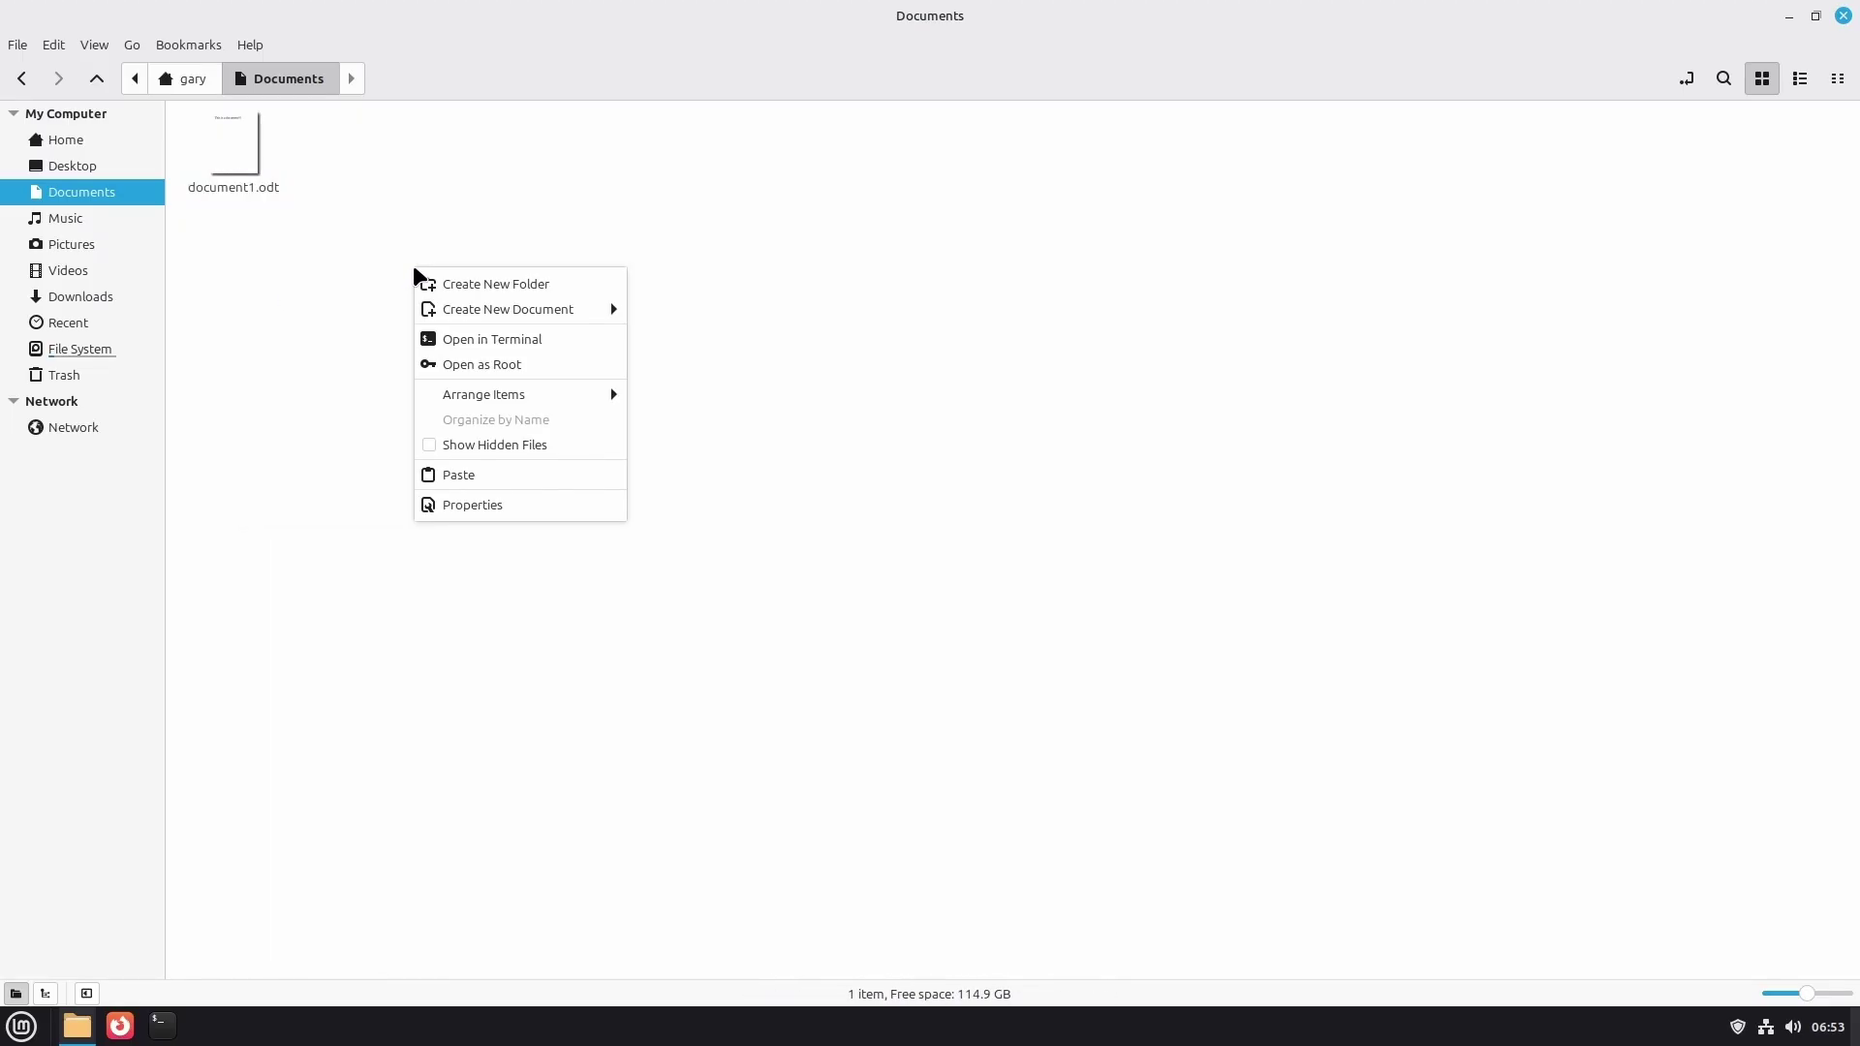
{"action": "left_click", "coordinate": [472, 475]}
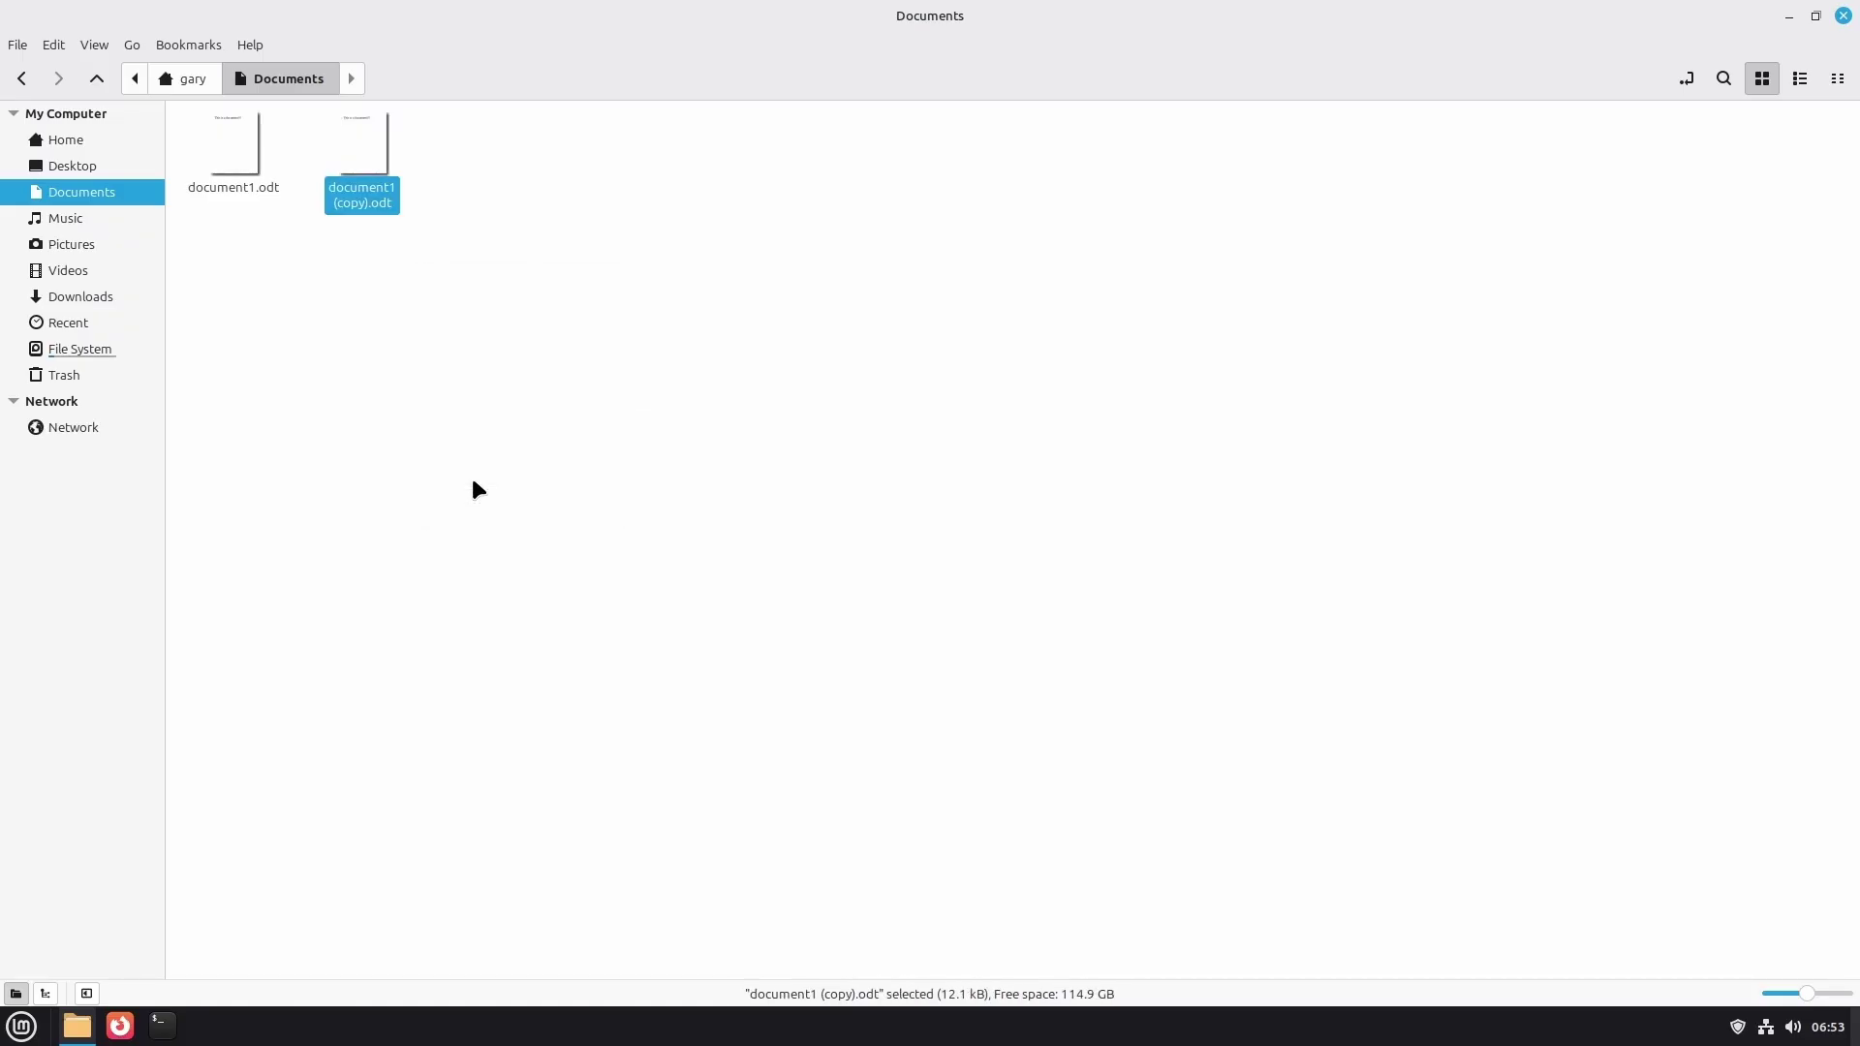
{"action": "left_click", "coordinate": [473, 483]}
- Open document1 (copy).odt in Writer, close it, view Downloads, then close the file manager
{"action": "double_click", "coordinate": [360, 160]}
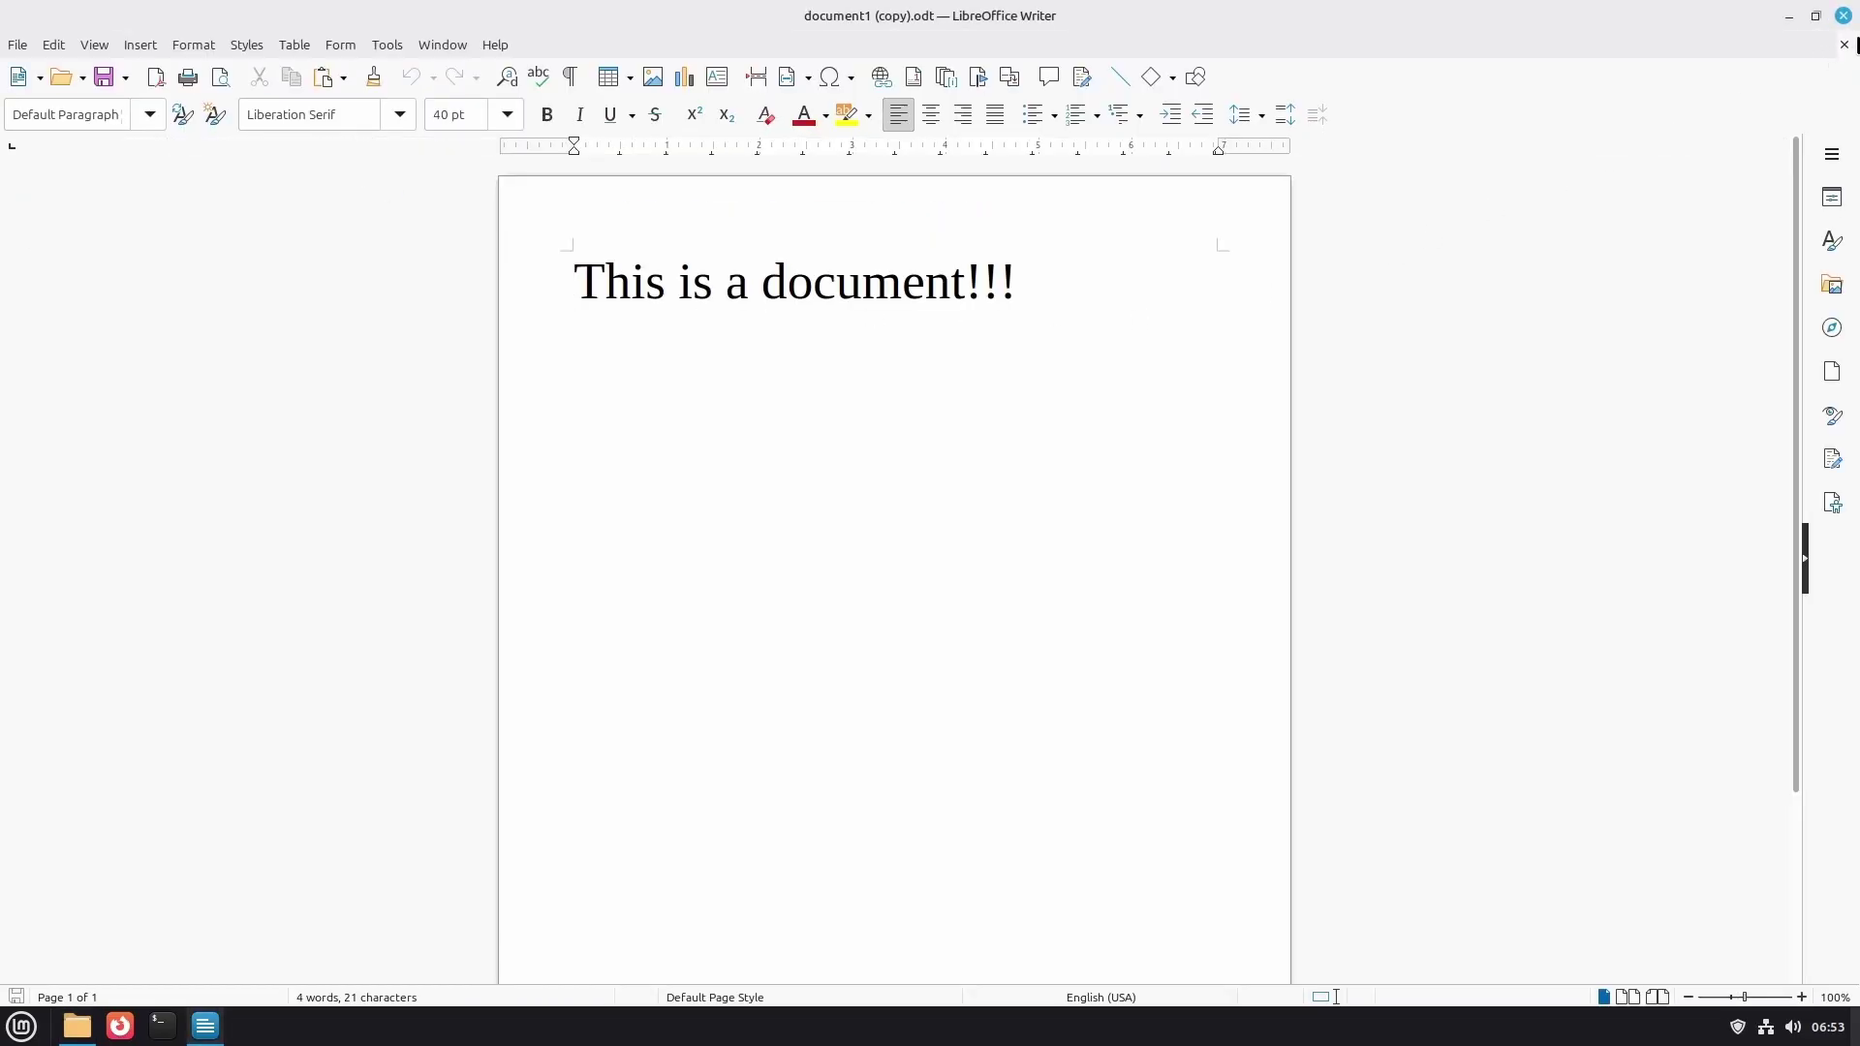
{"action": "left_click", "coordinate": [1844, 16]}
{"action": "left_click", "coordinate": [1130, 418]}
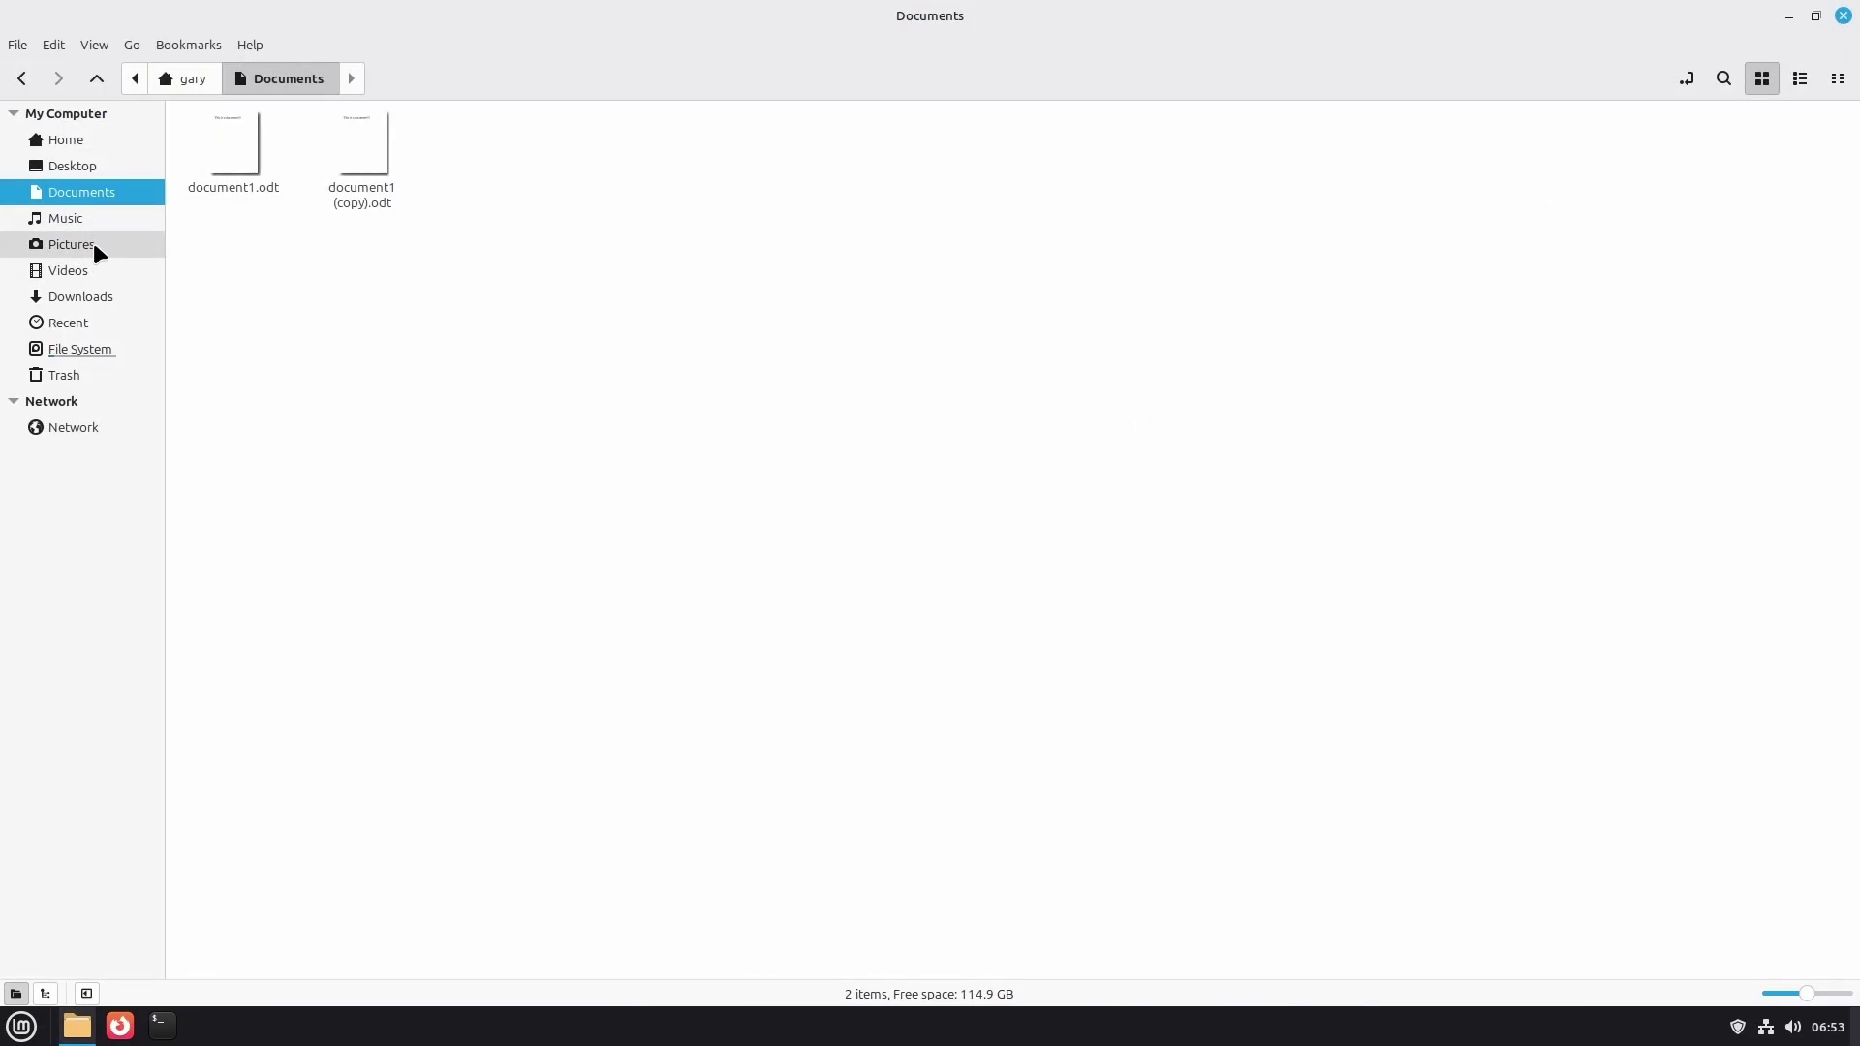
{"action": "left_click", "coordinate": [97, 295]}
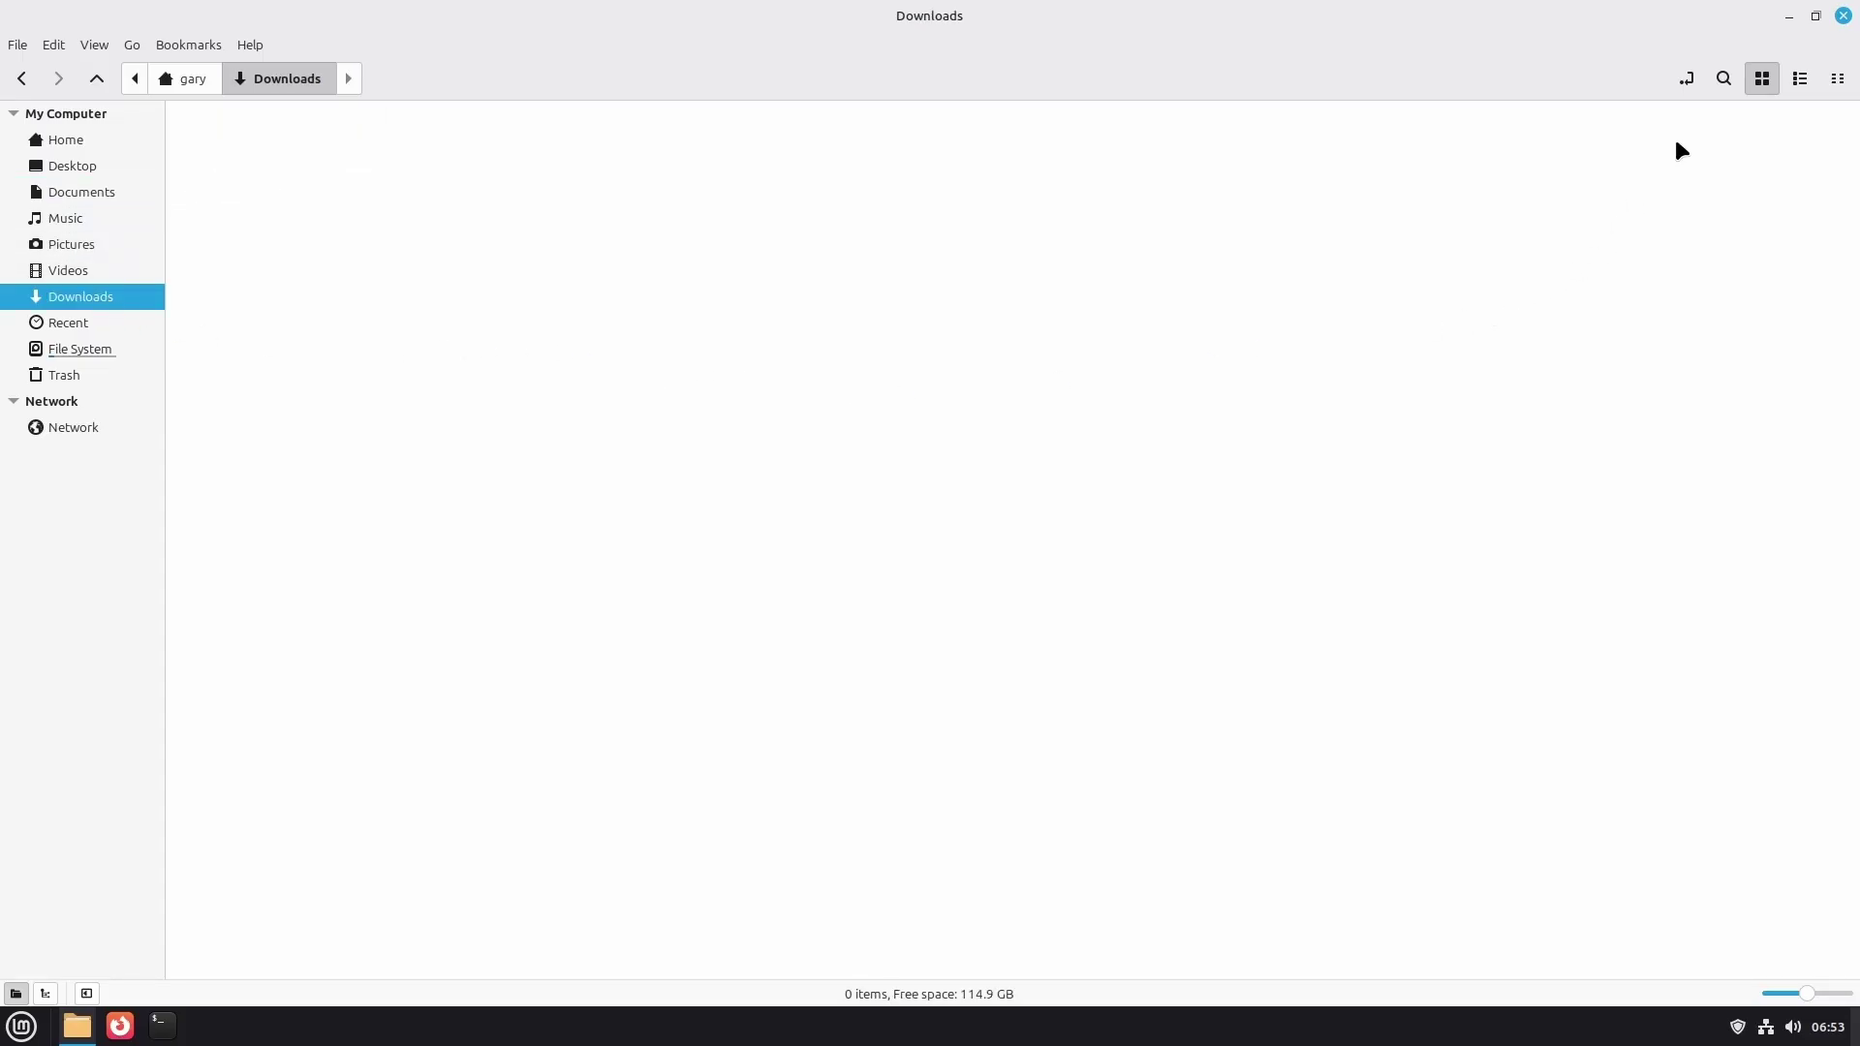
{"action": "left_click", "coordinate": [1843, 16]}
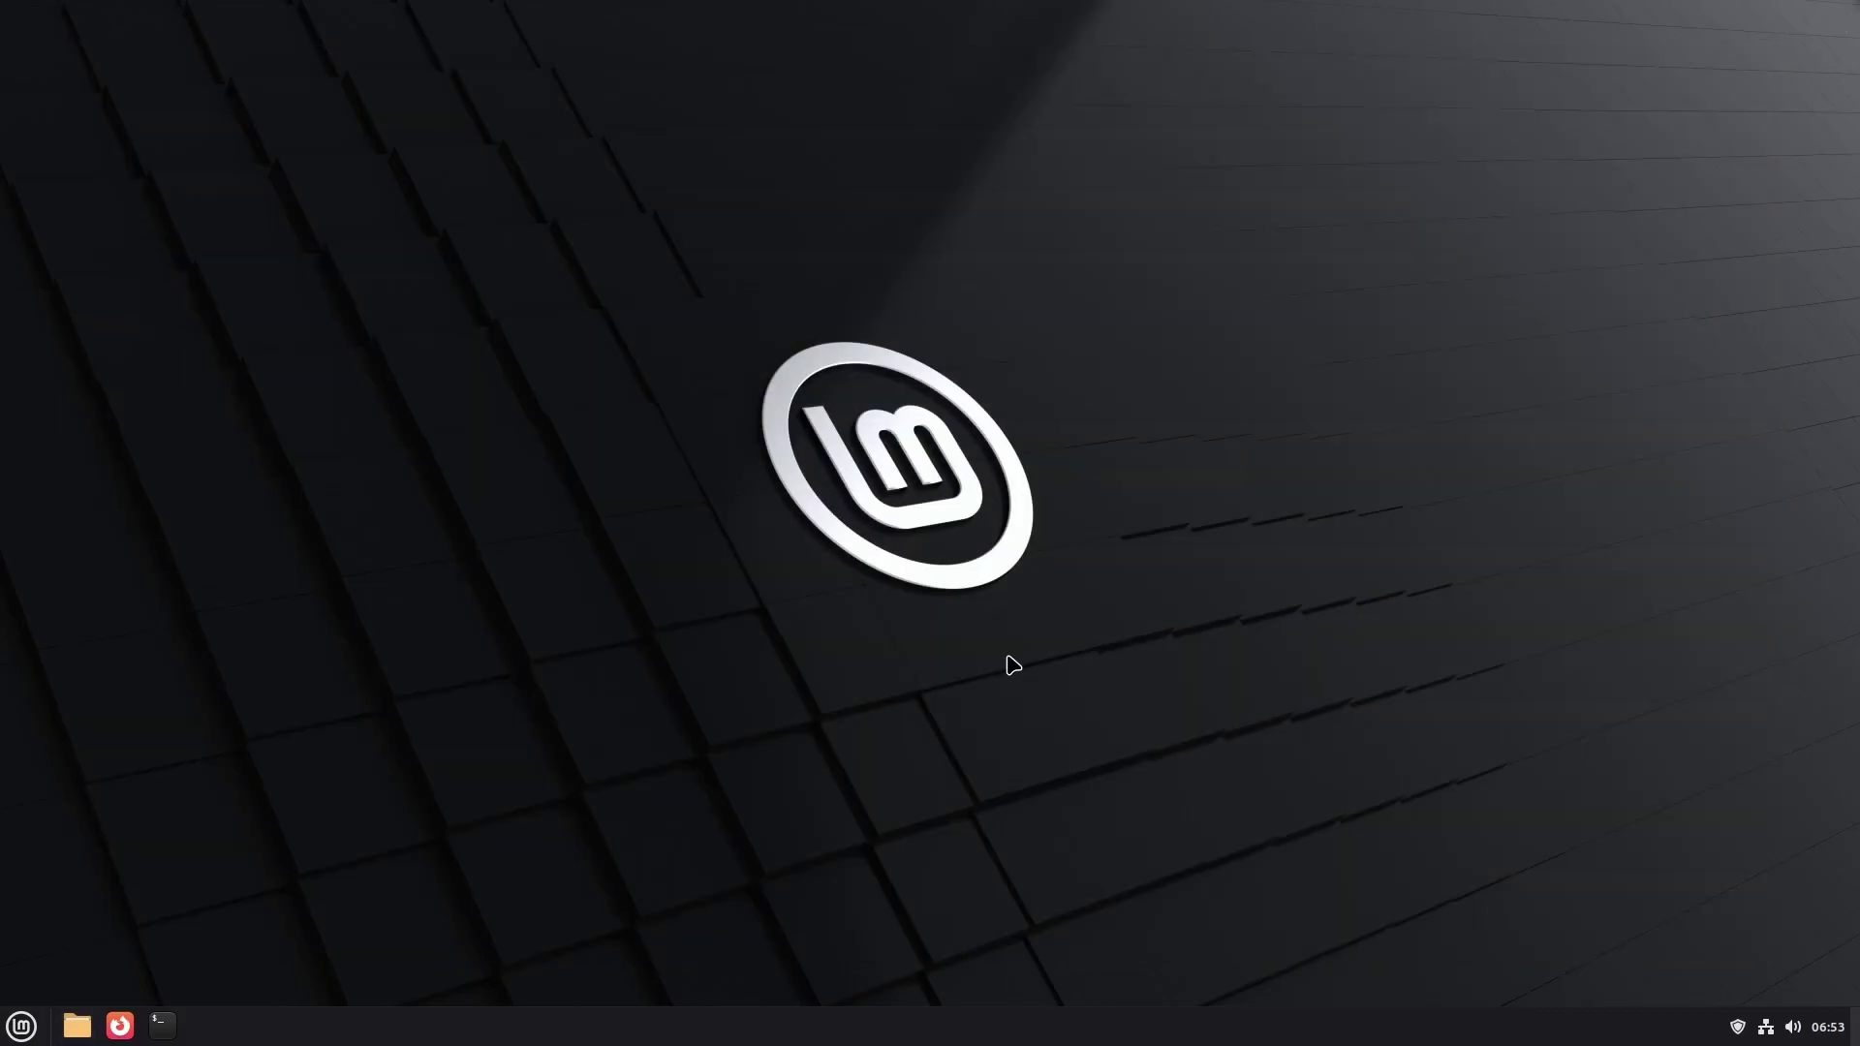
- Launch Software Manager from the Mint menu favourites
{"action": "left_click", "coordinate": [23, 1027]}
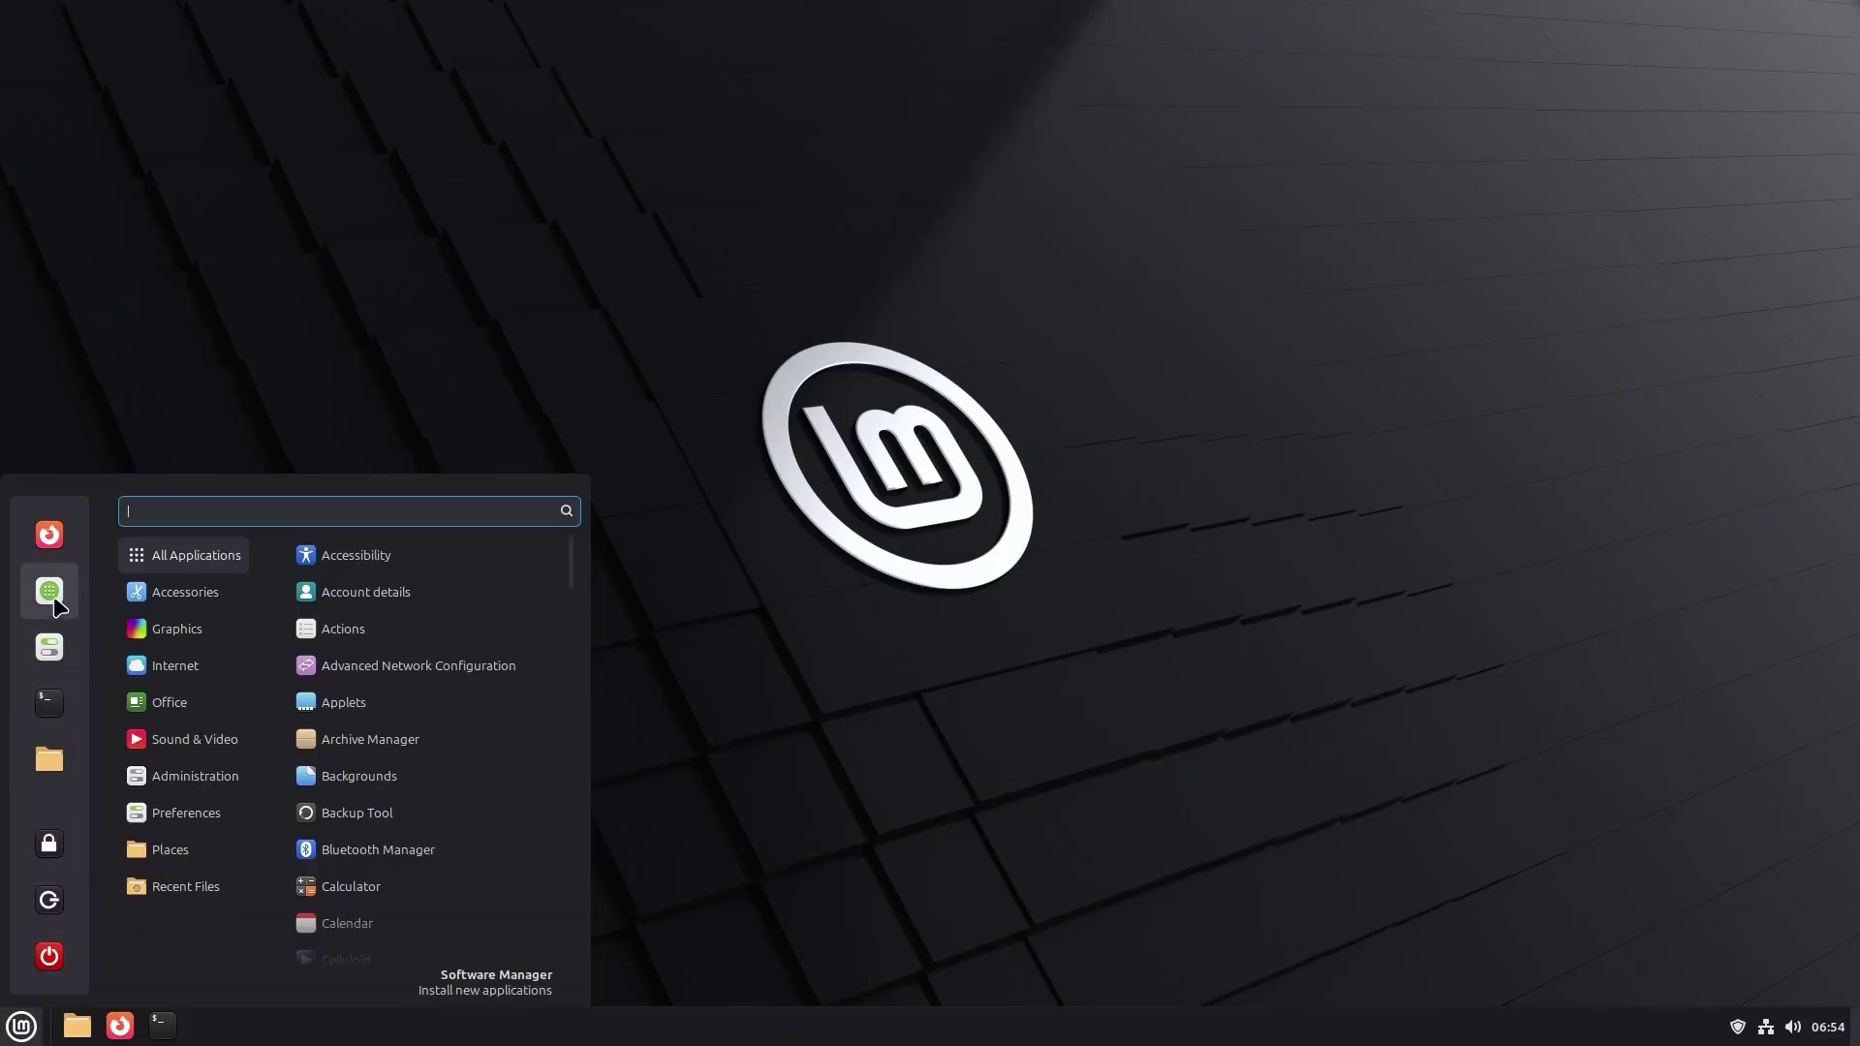
{"action": "left_click", "coordinate": [50, 592]}
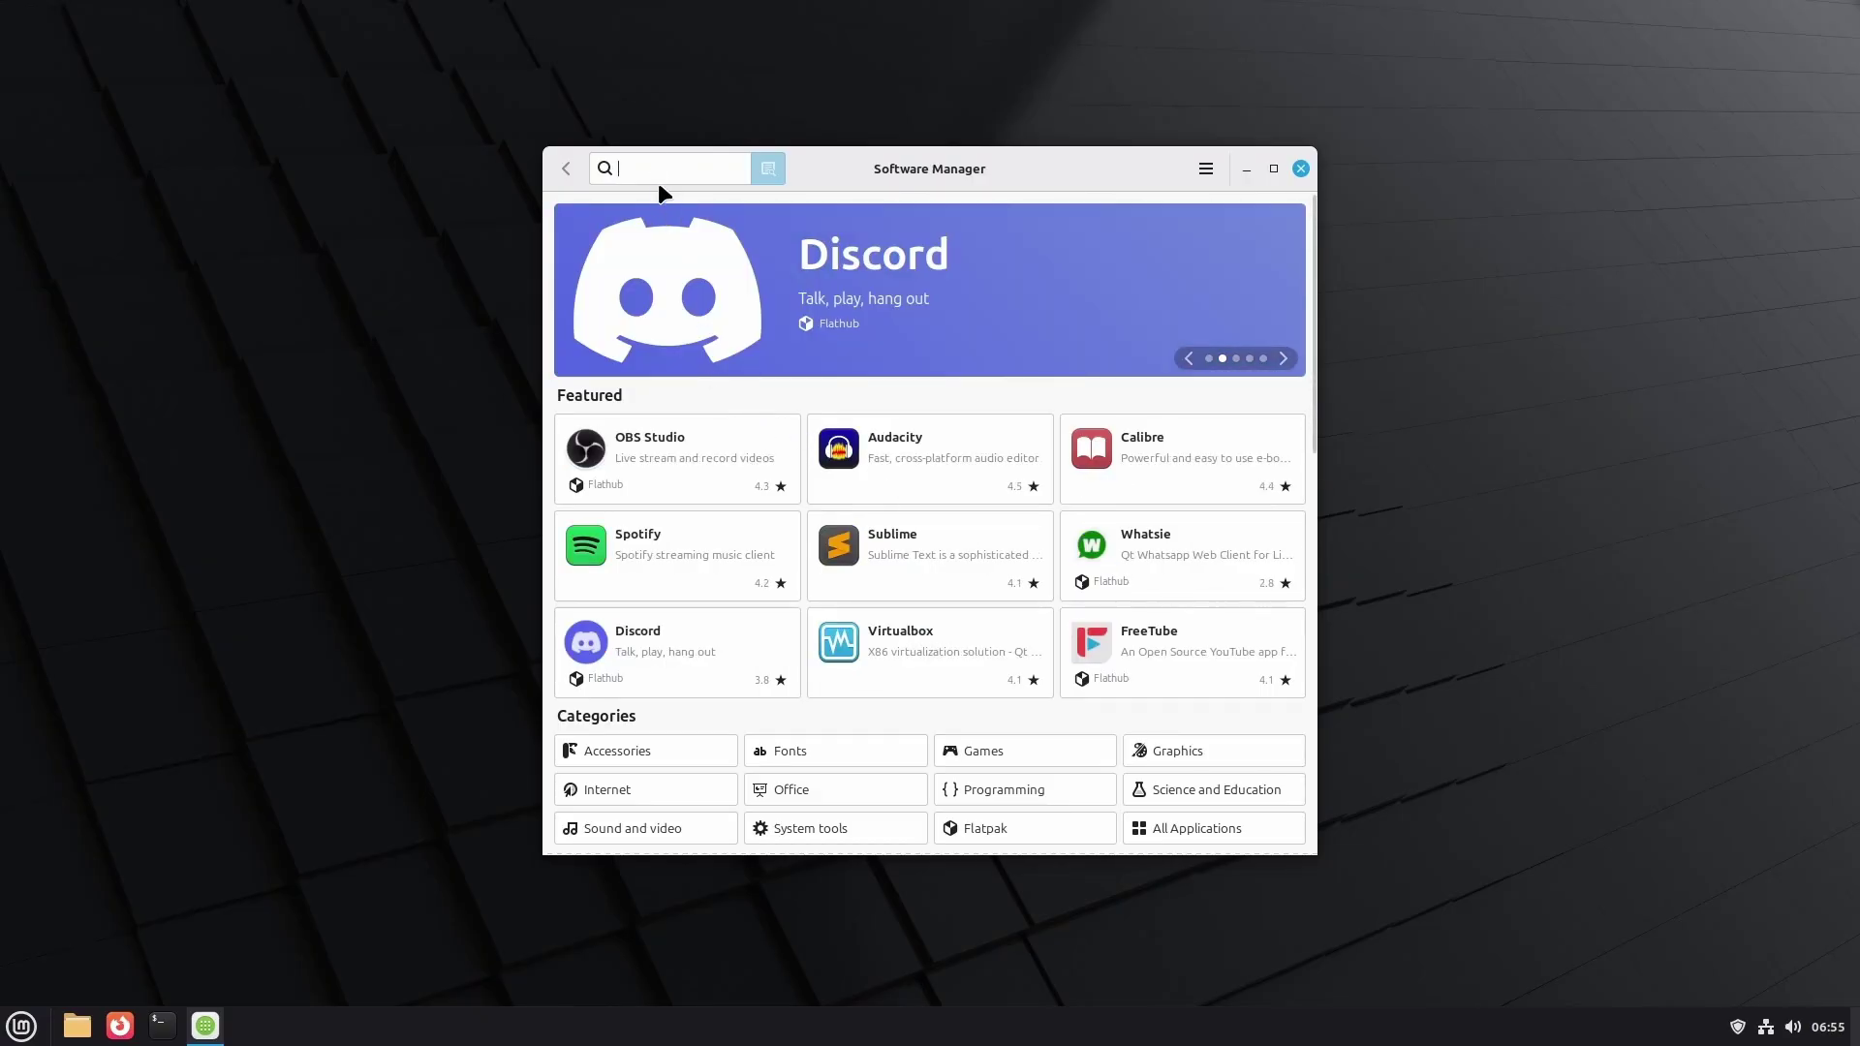
- Search 'chrom', install Chromium with the account password, then close Software Manager
{"action": "type", "text": "chrom"}
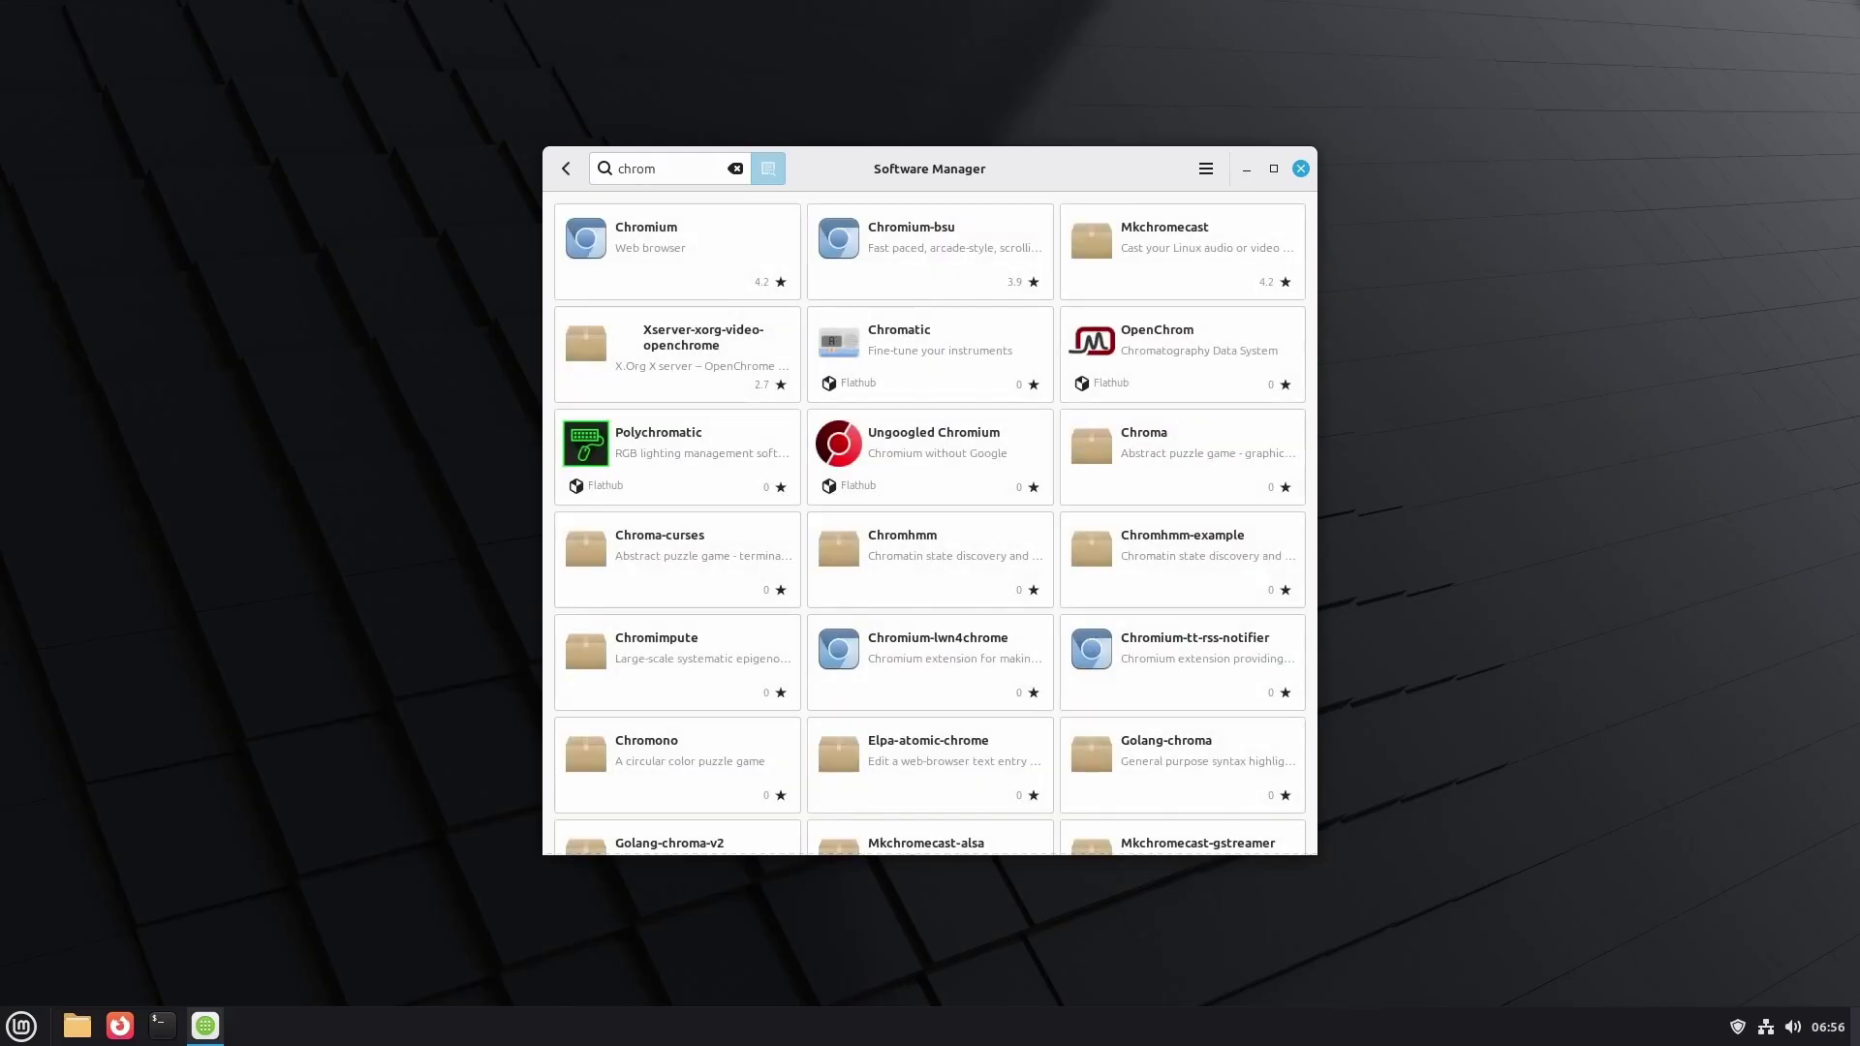
{"action": "left_click", "coordinate": [681, 242]}
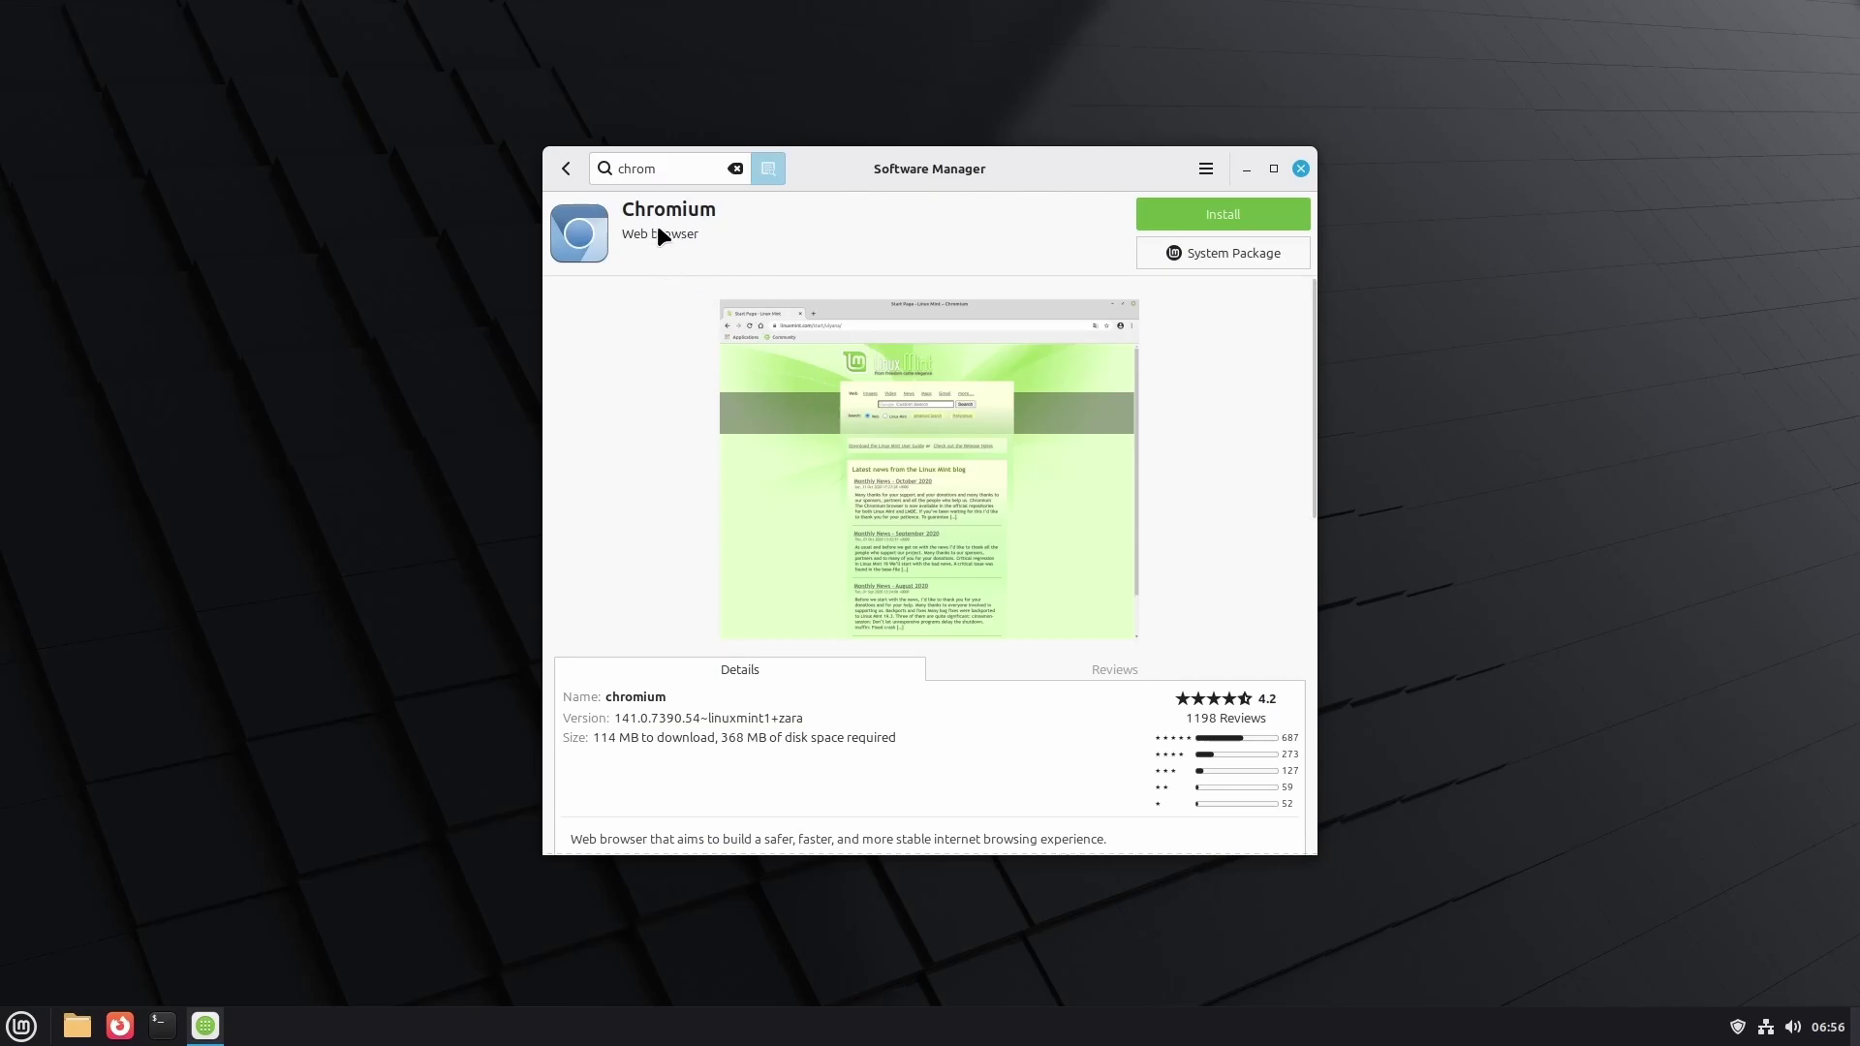
{"action": "left_click", "coordinate": [1243, 218]}
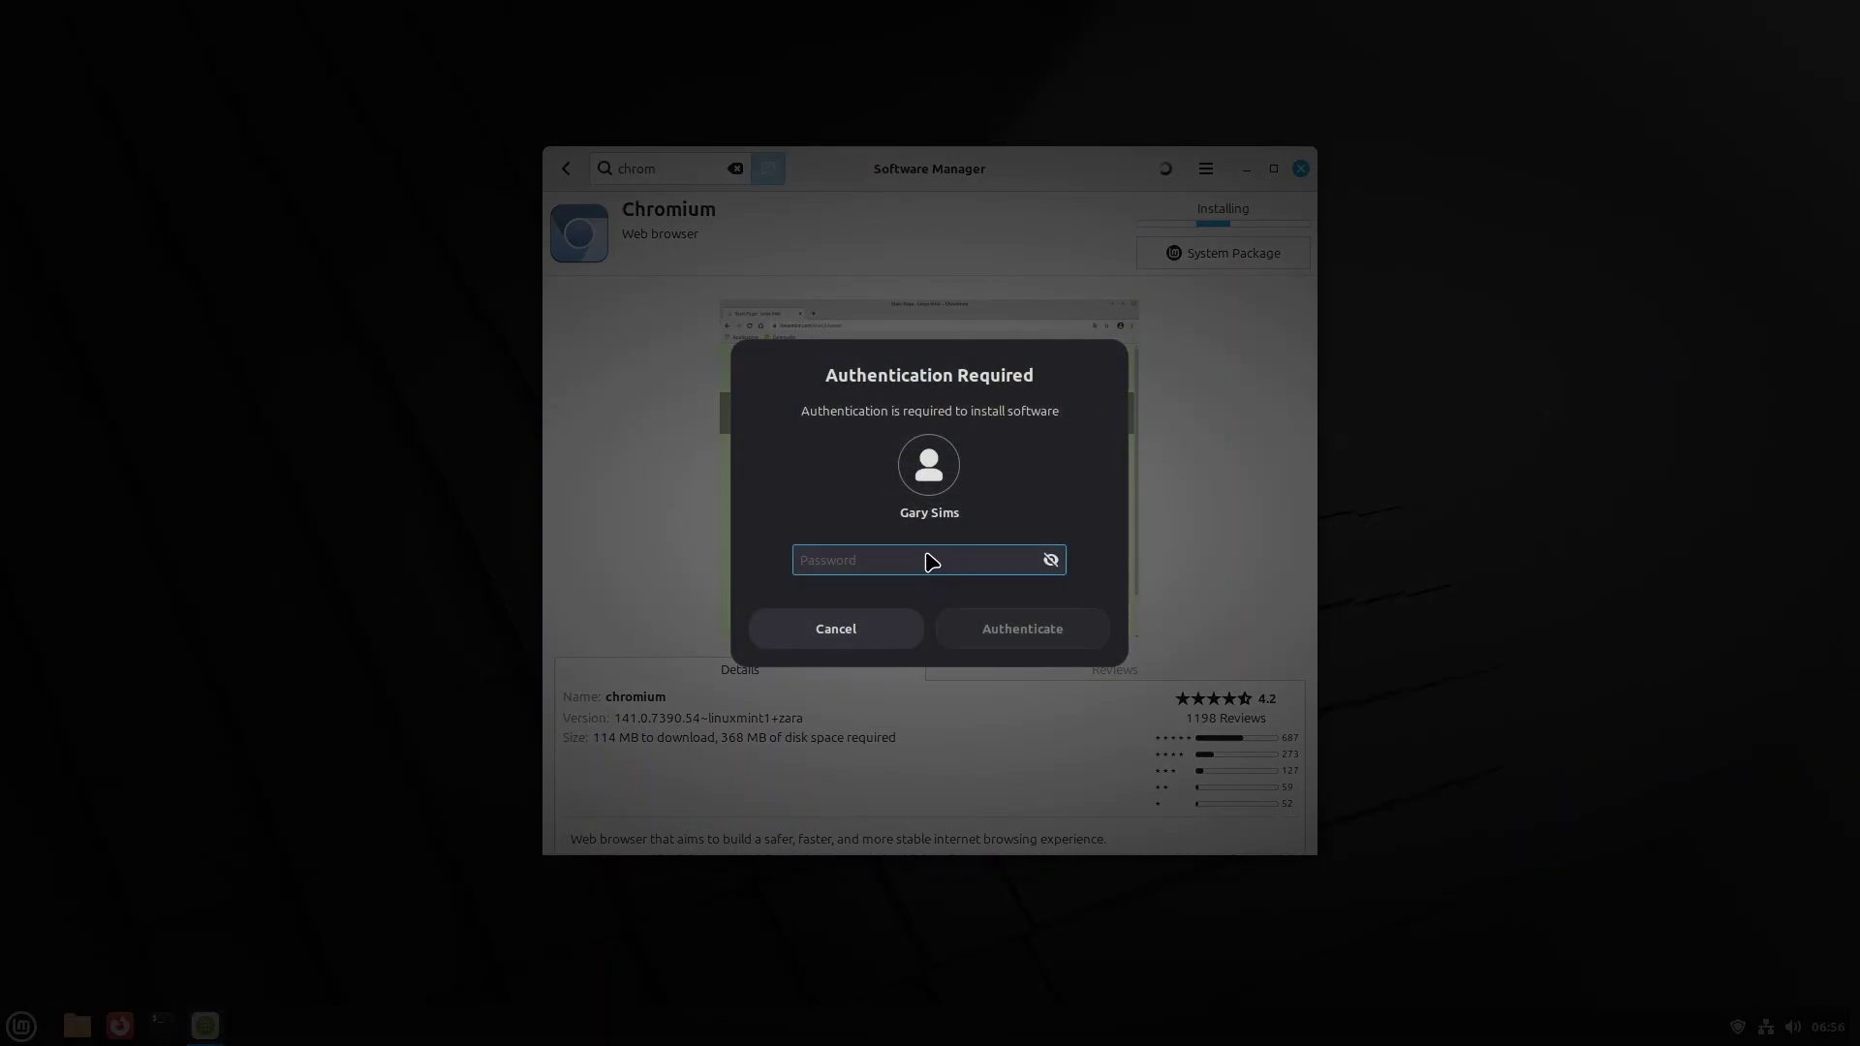
{"action": "type", "text": "*******"}
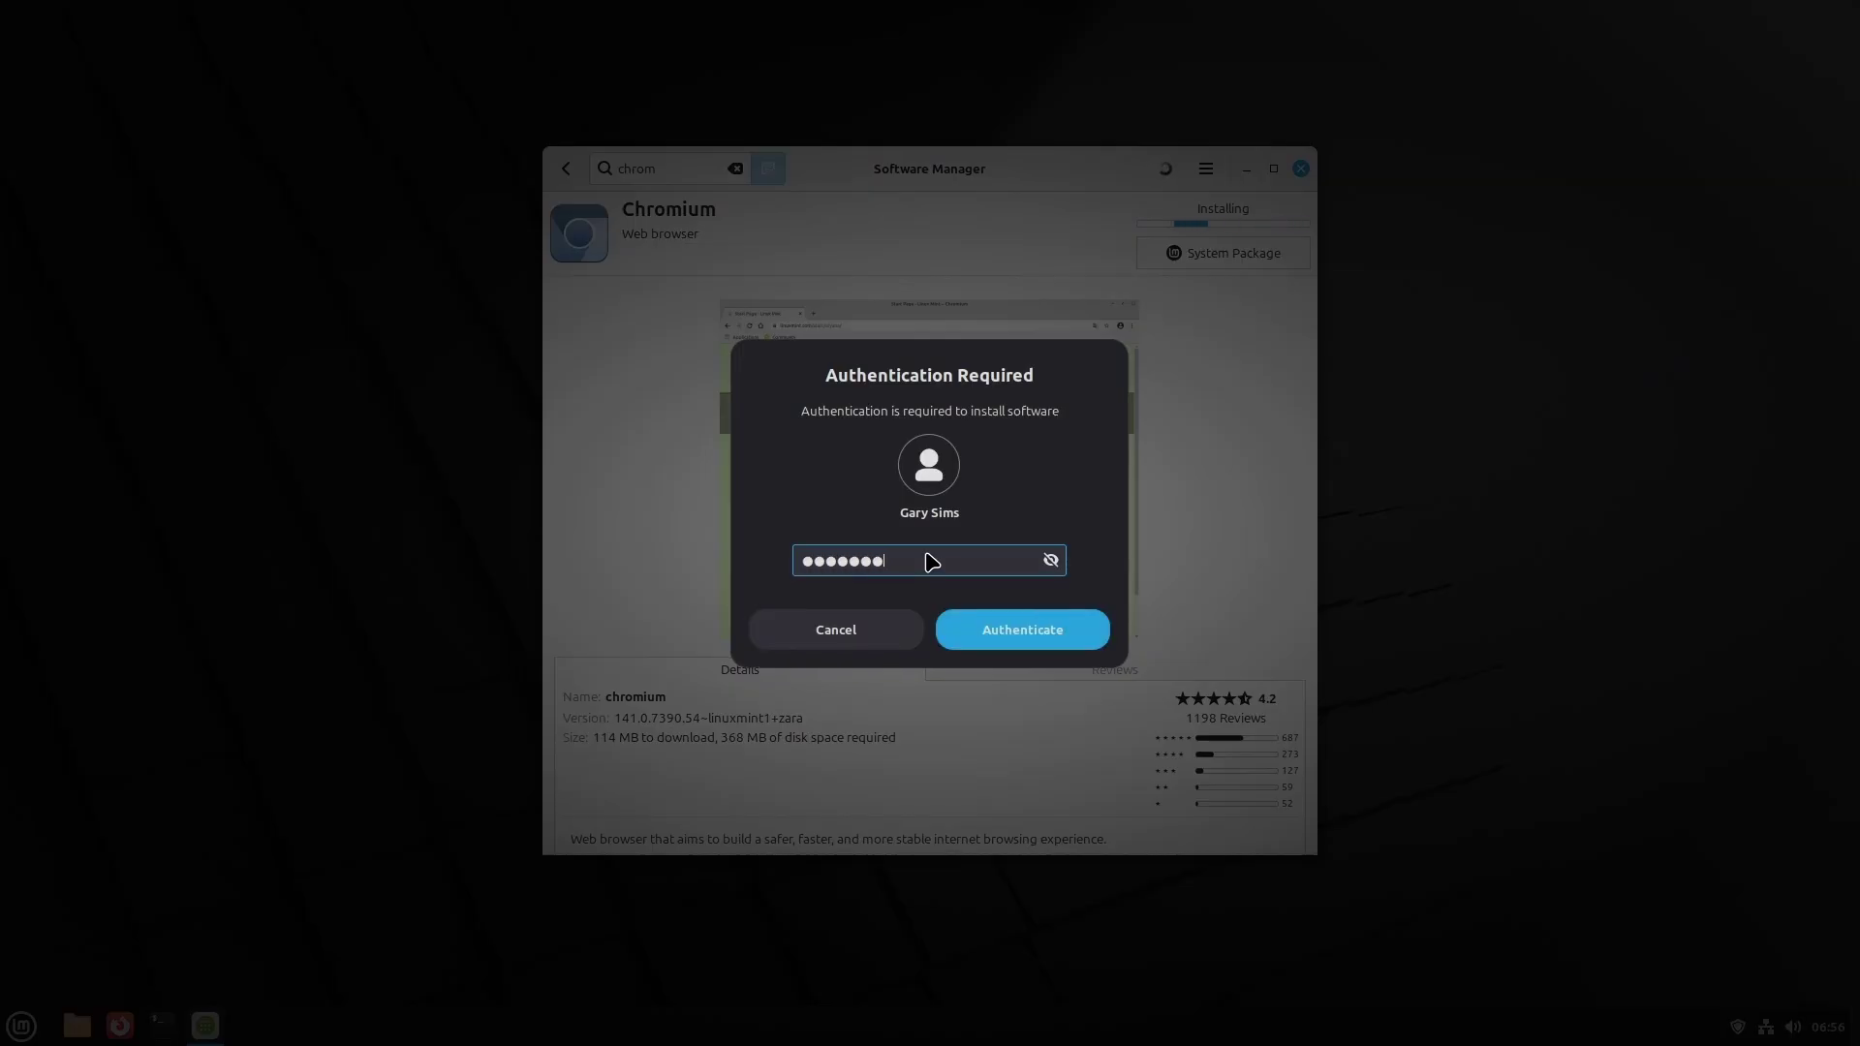
{"action": "key", "text": "Return"}
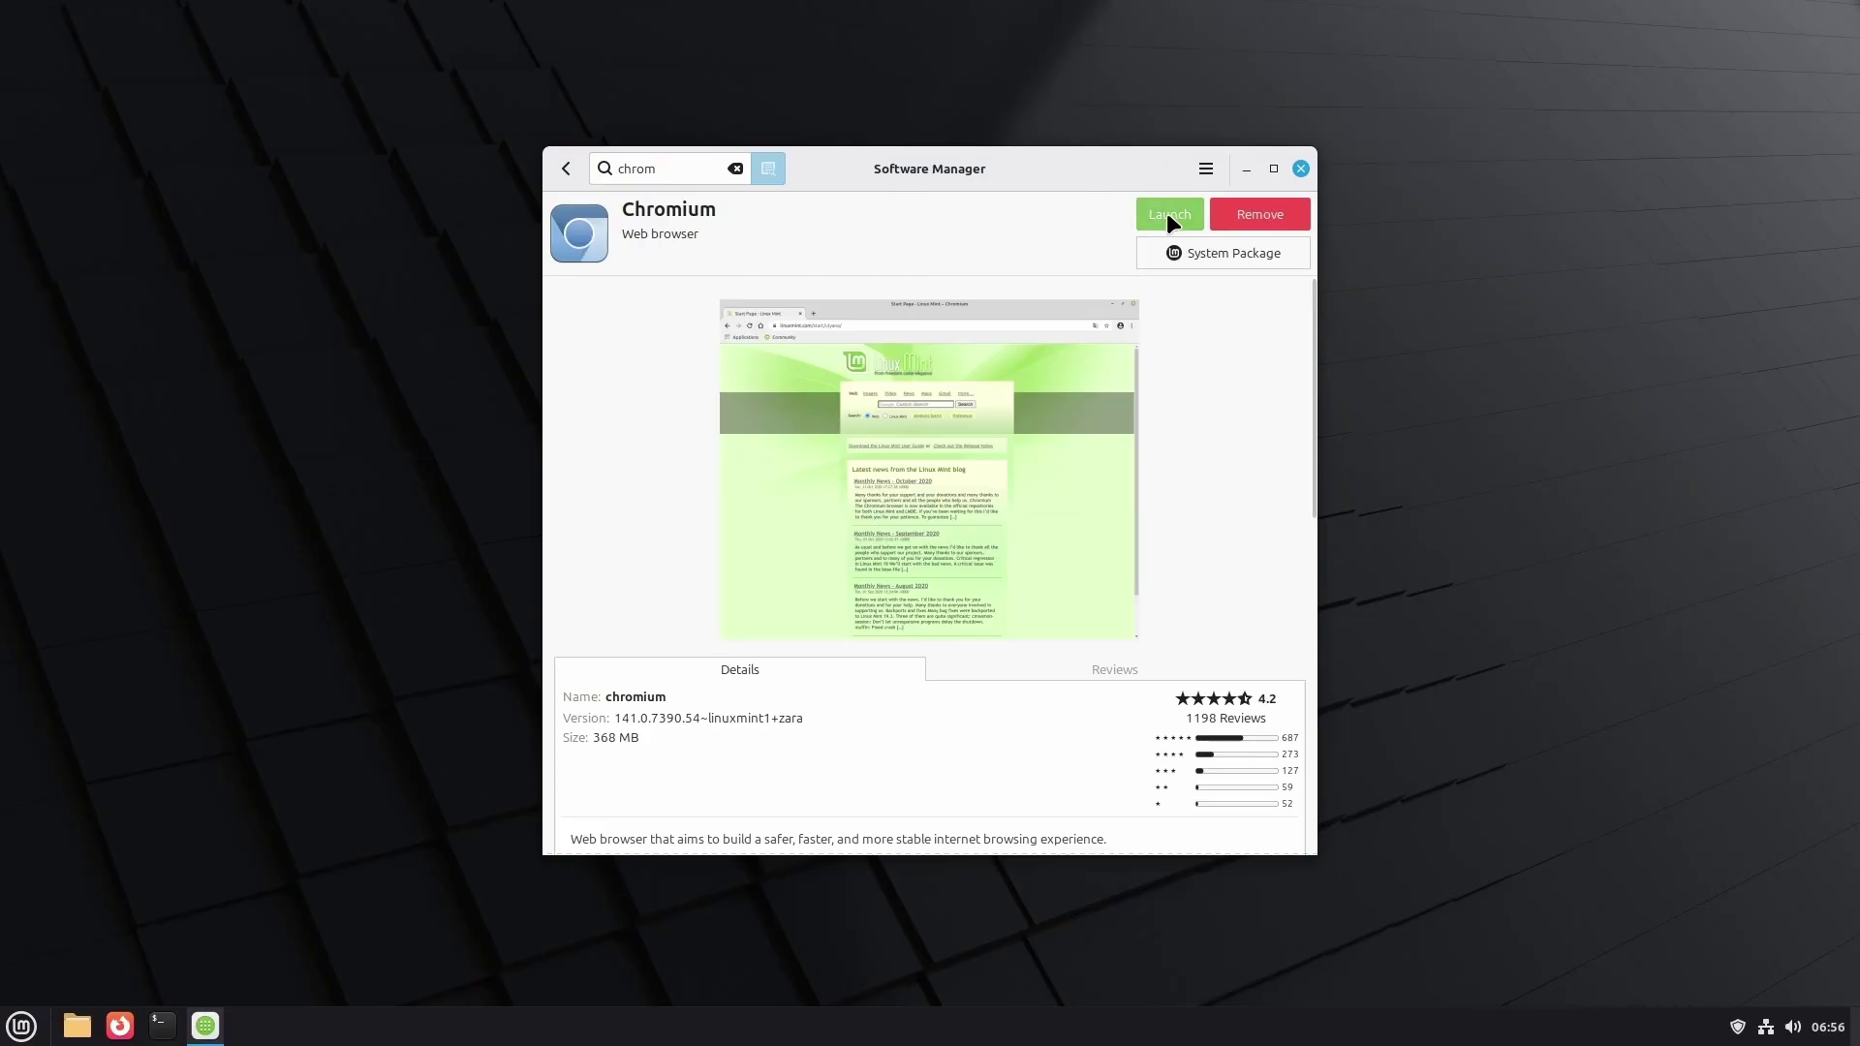
{"action": "left_click", "coordinate": [1303, 171]}
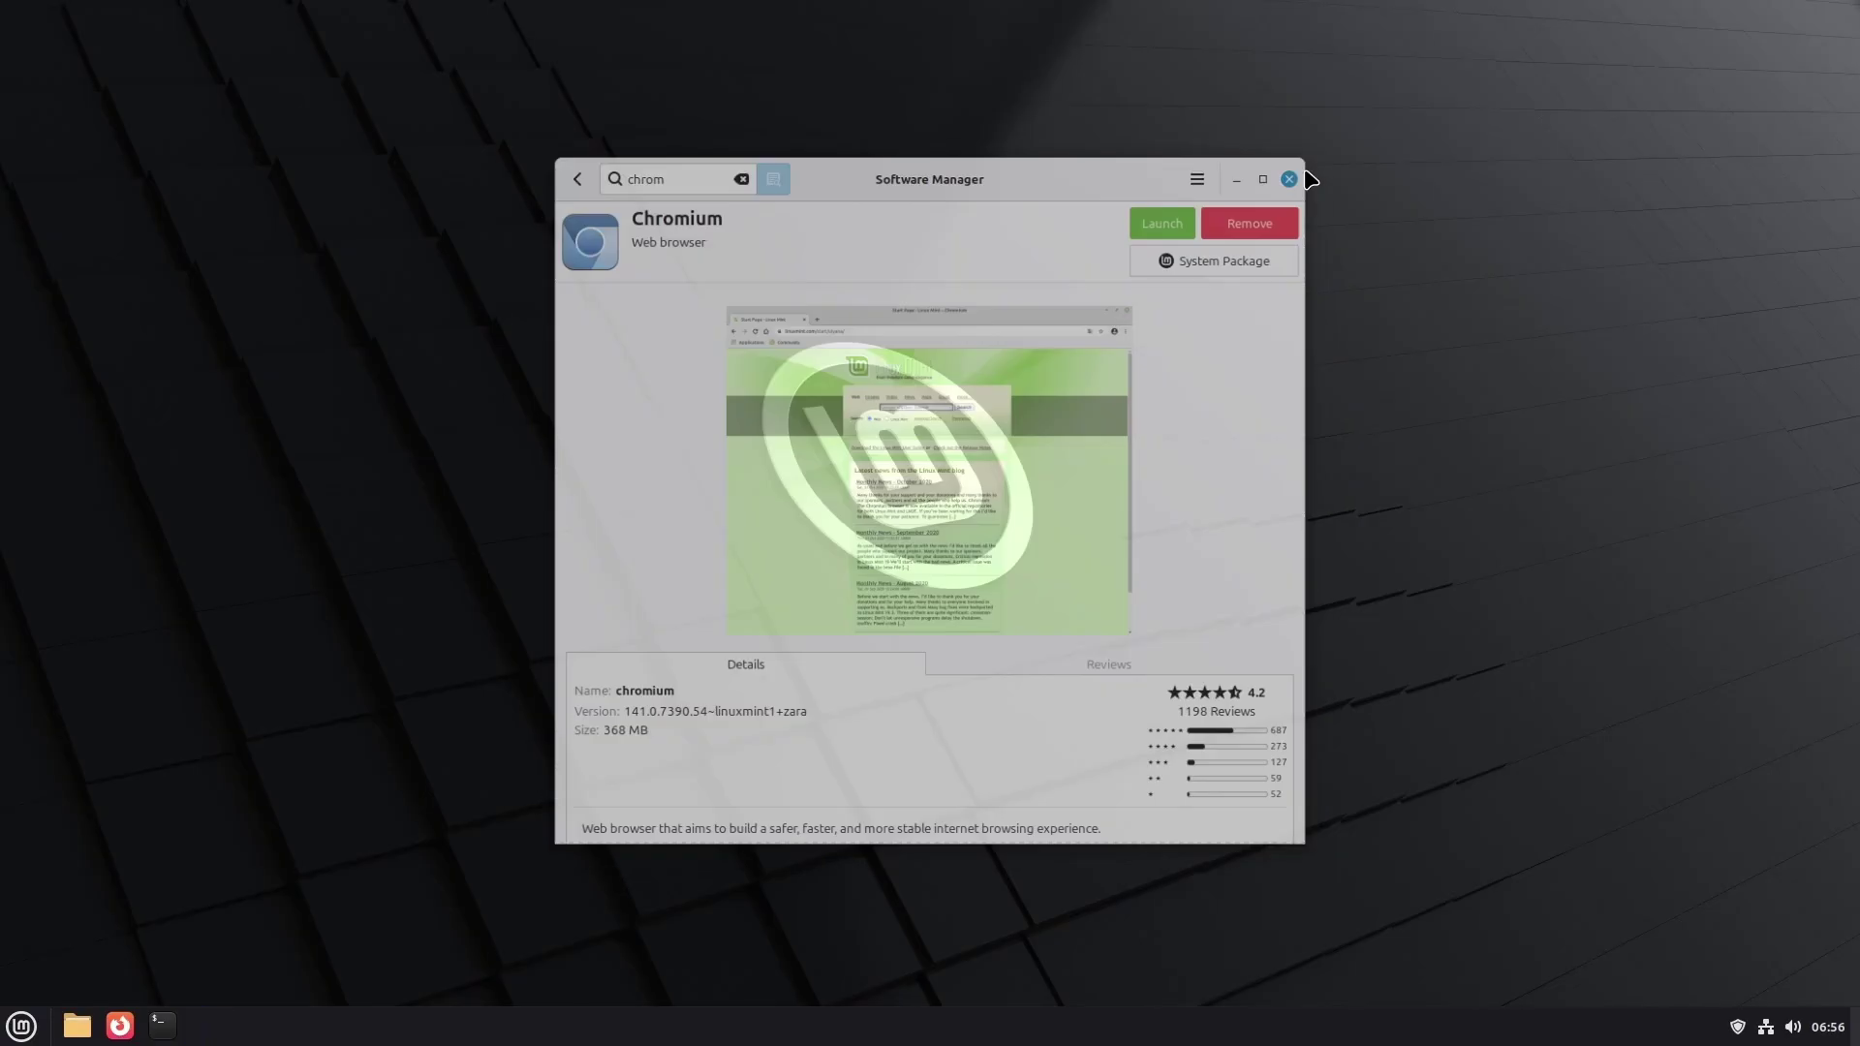
- Launch Chromium Web Browser from the Internet menu and maximise its window
{"action": "left_click", "coordinate": [20, 1025]}
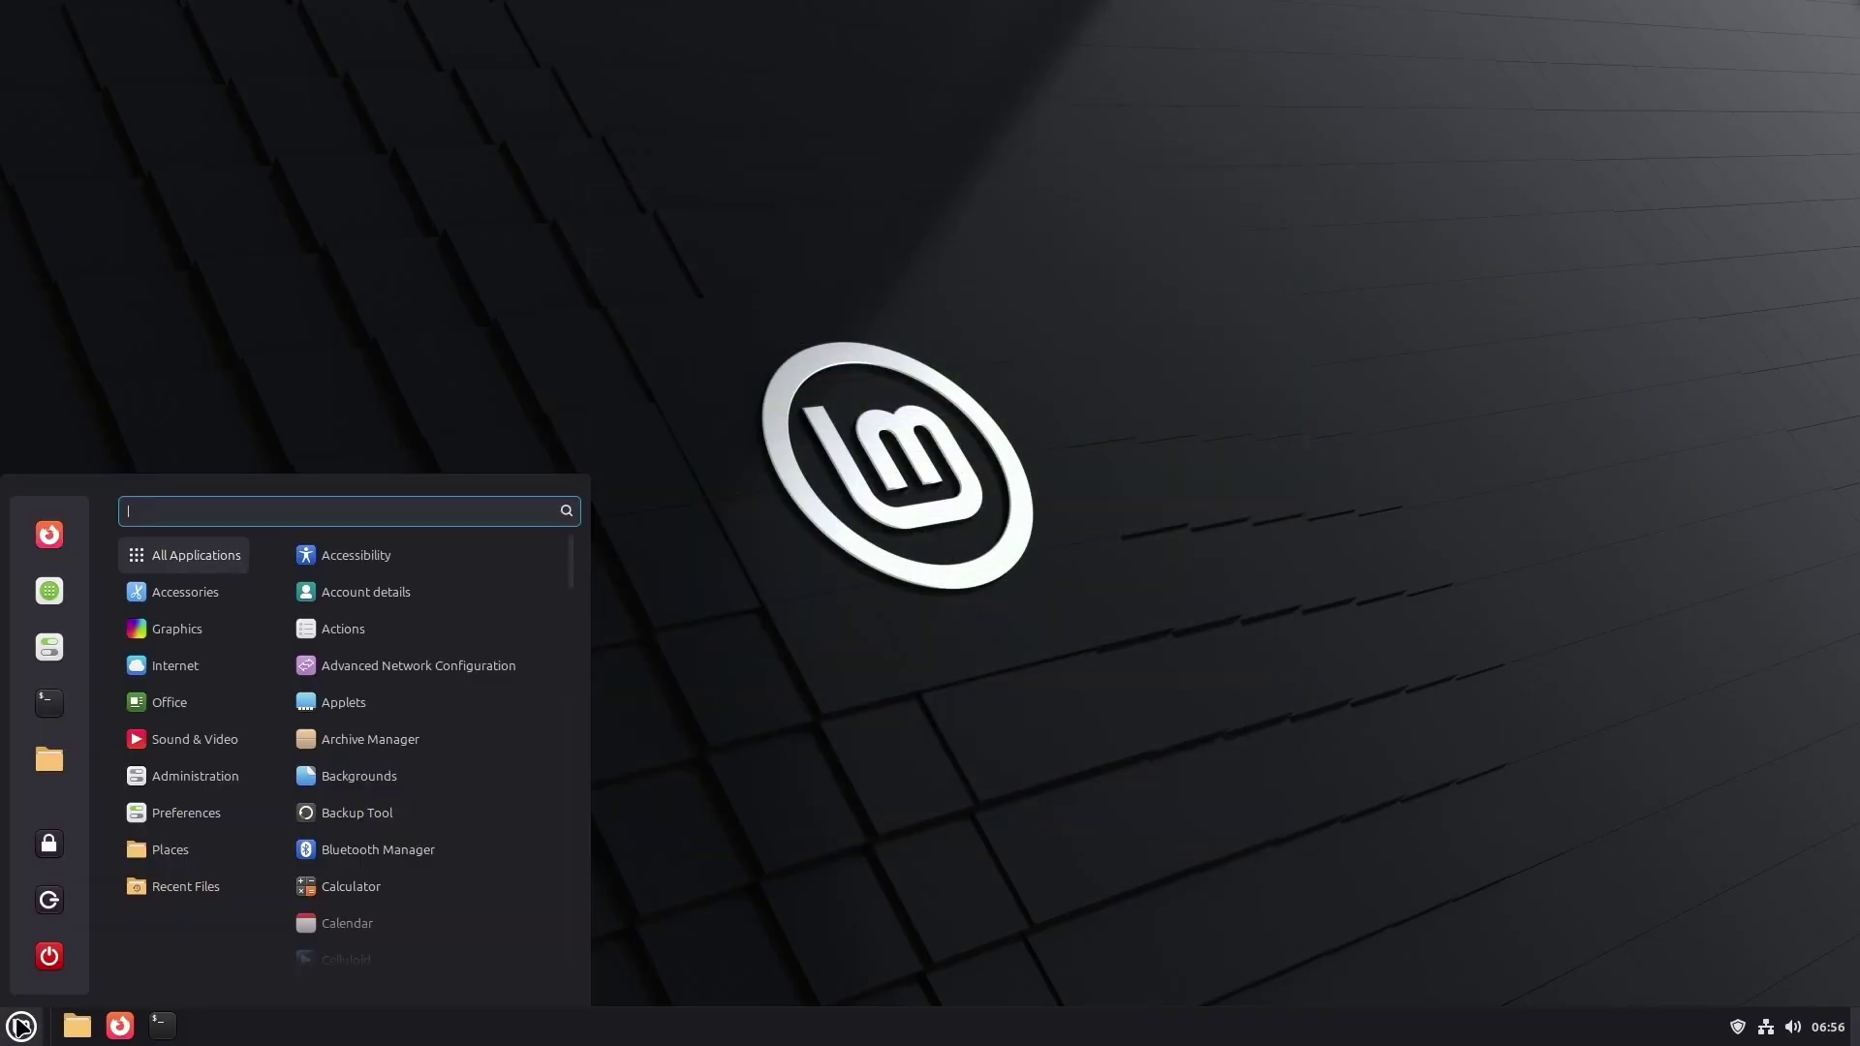
{"action": "mouse_move", "coordinate": [189, 661]}
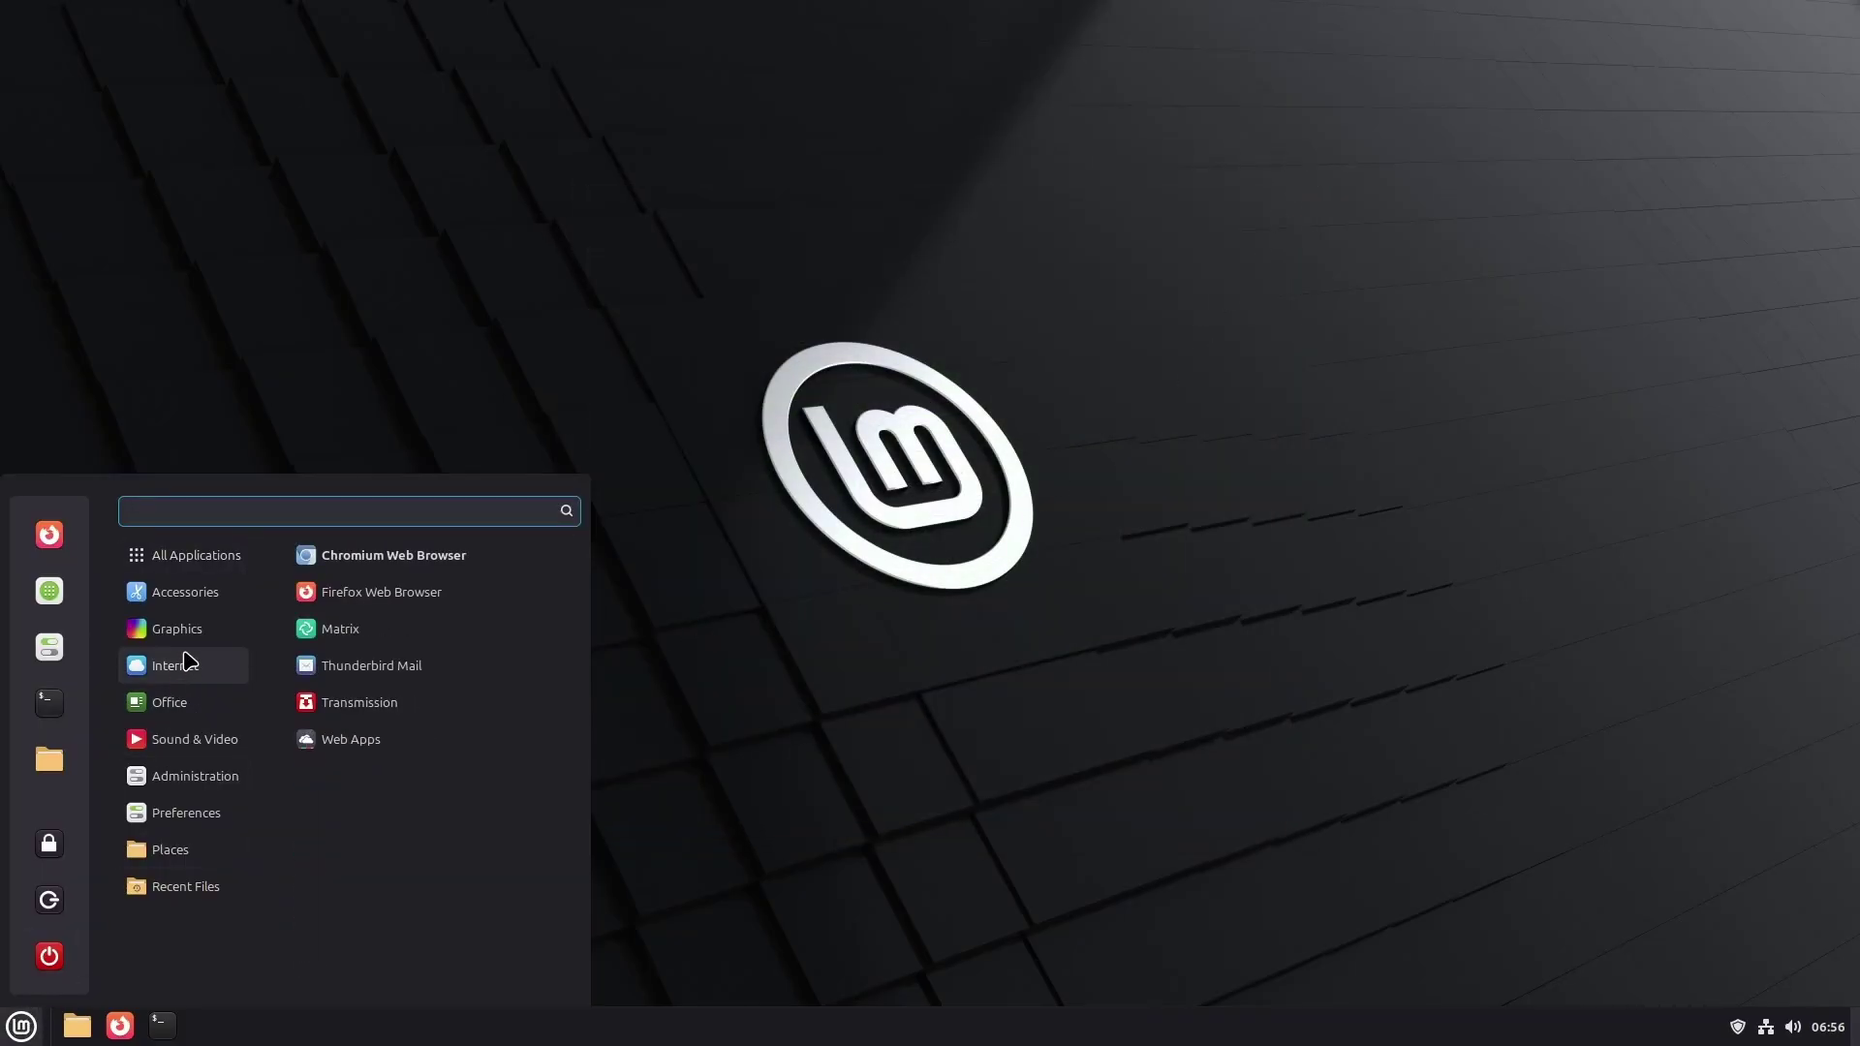
{"action": "left_click", "coordinate": [399, 569]}
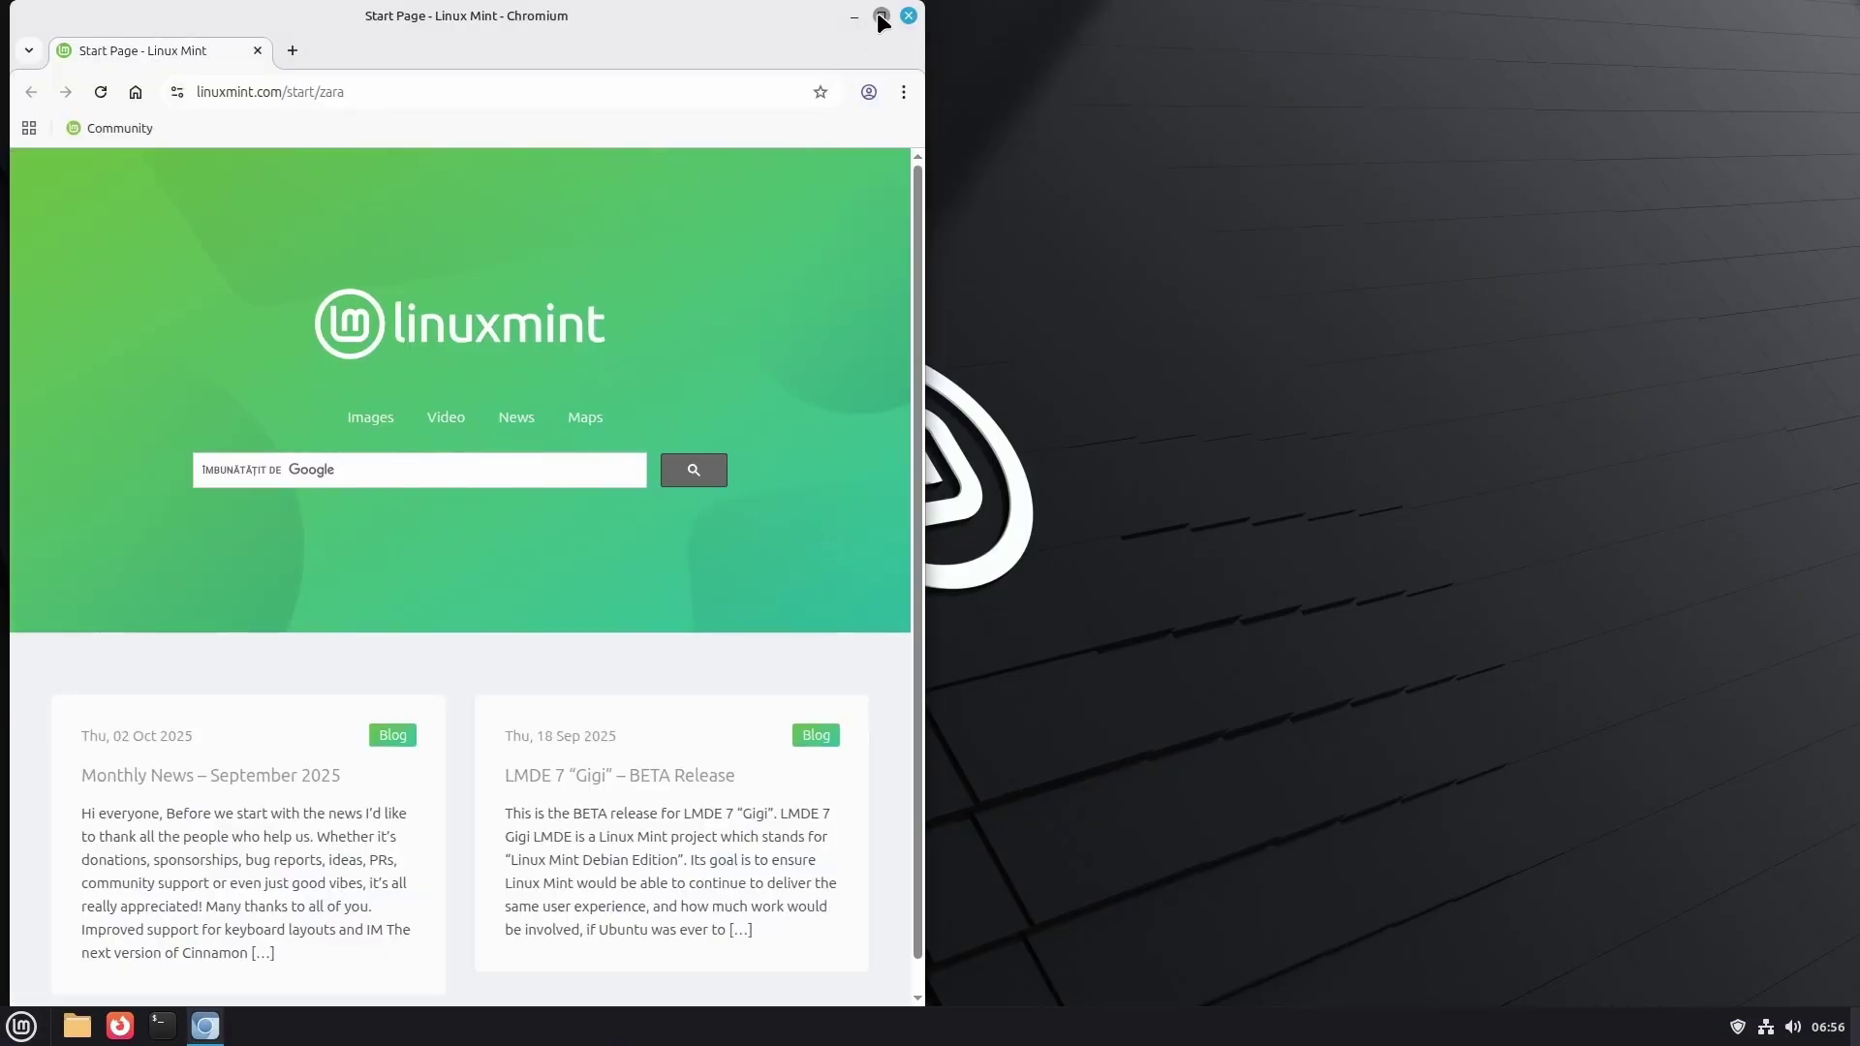
{"action": "left_click", "coordinate": [882, 16]}
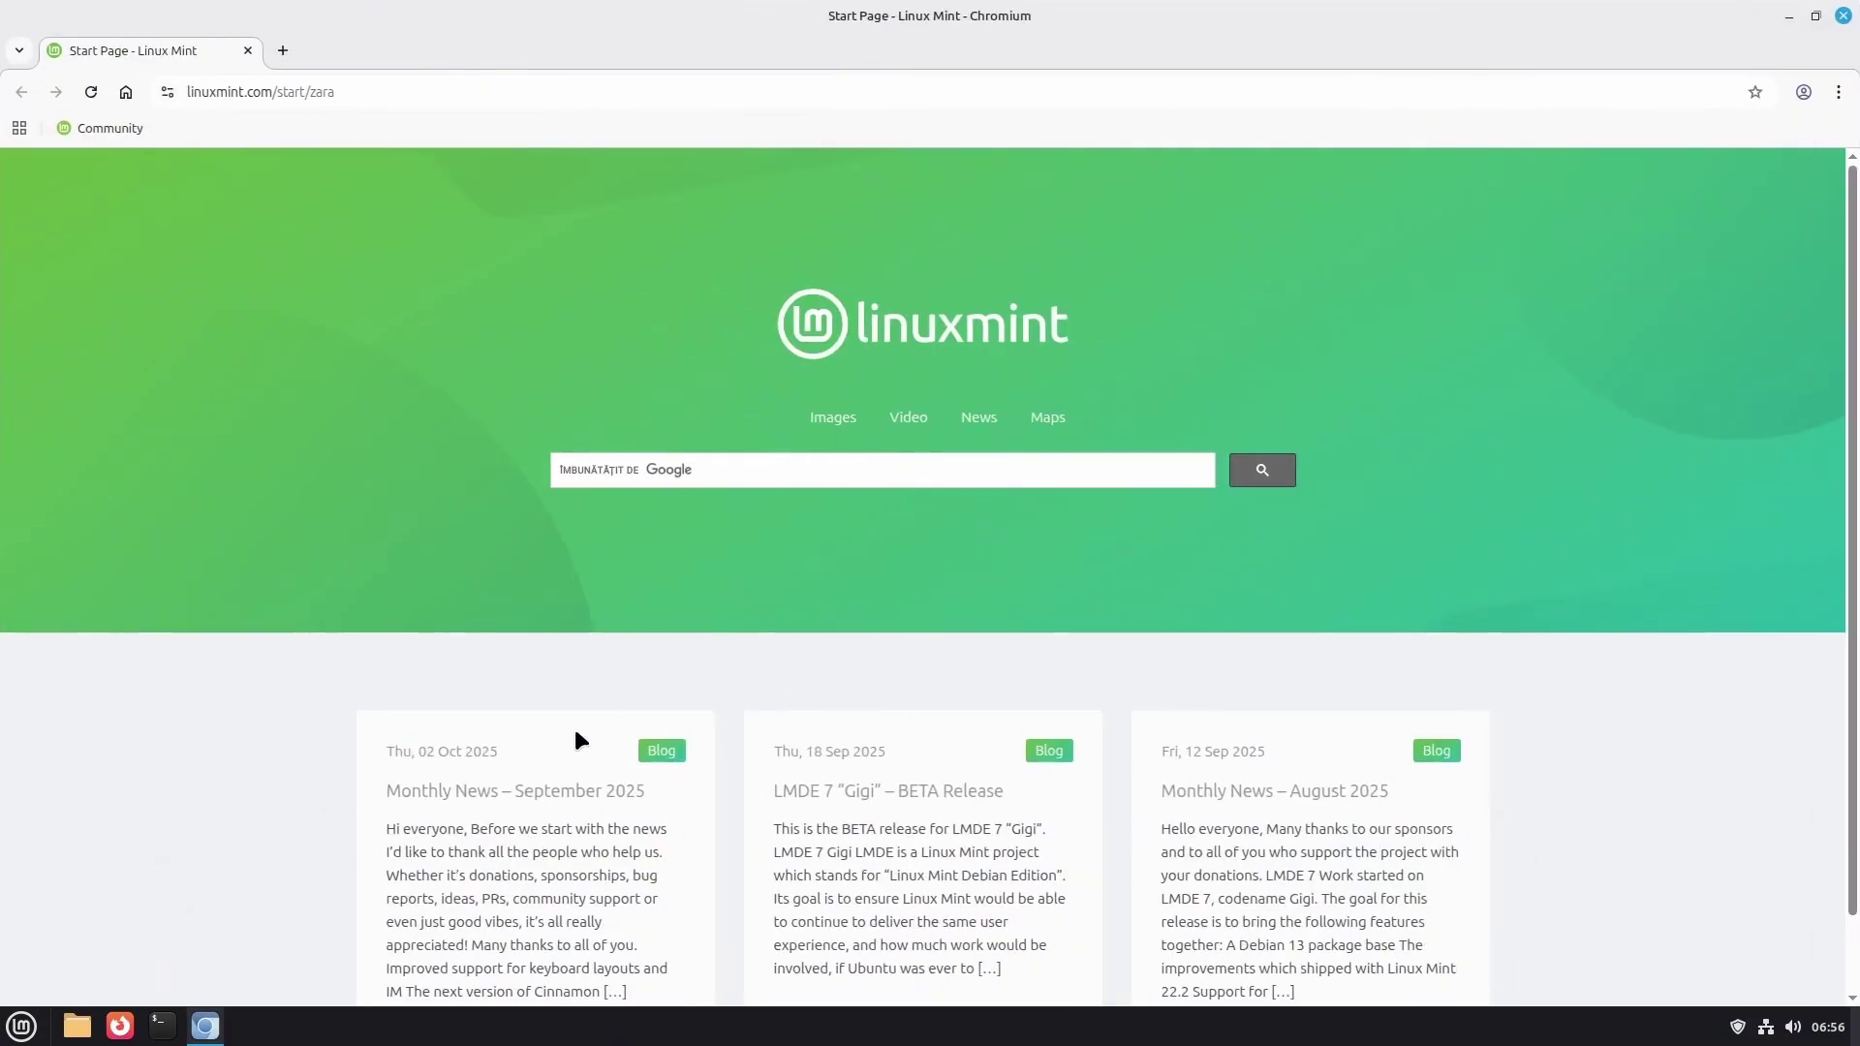
- Pin Chromium to the panel and dismiss the not-default-browser notice
{"action": "right_click", "coordinate": [207, 1031]}
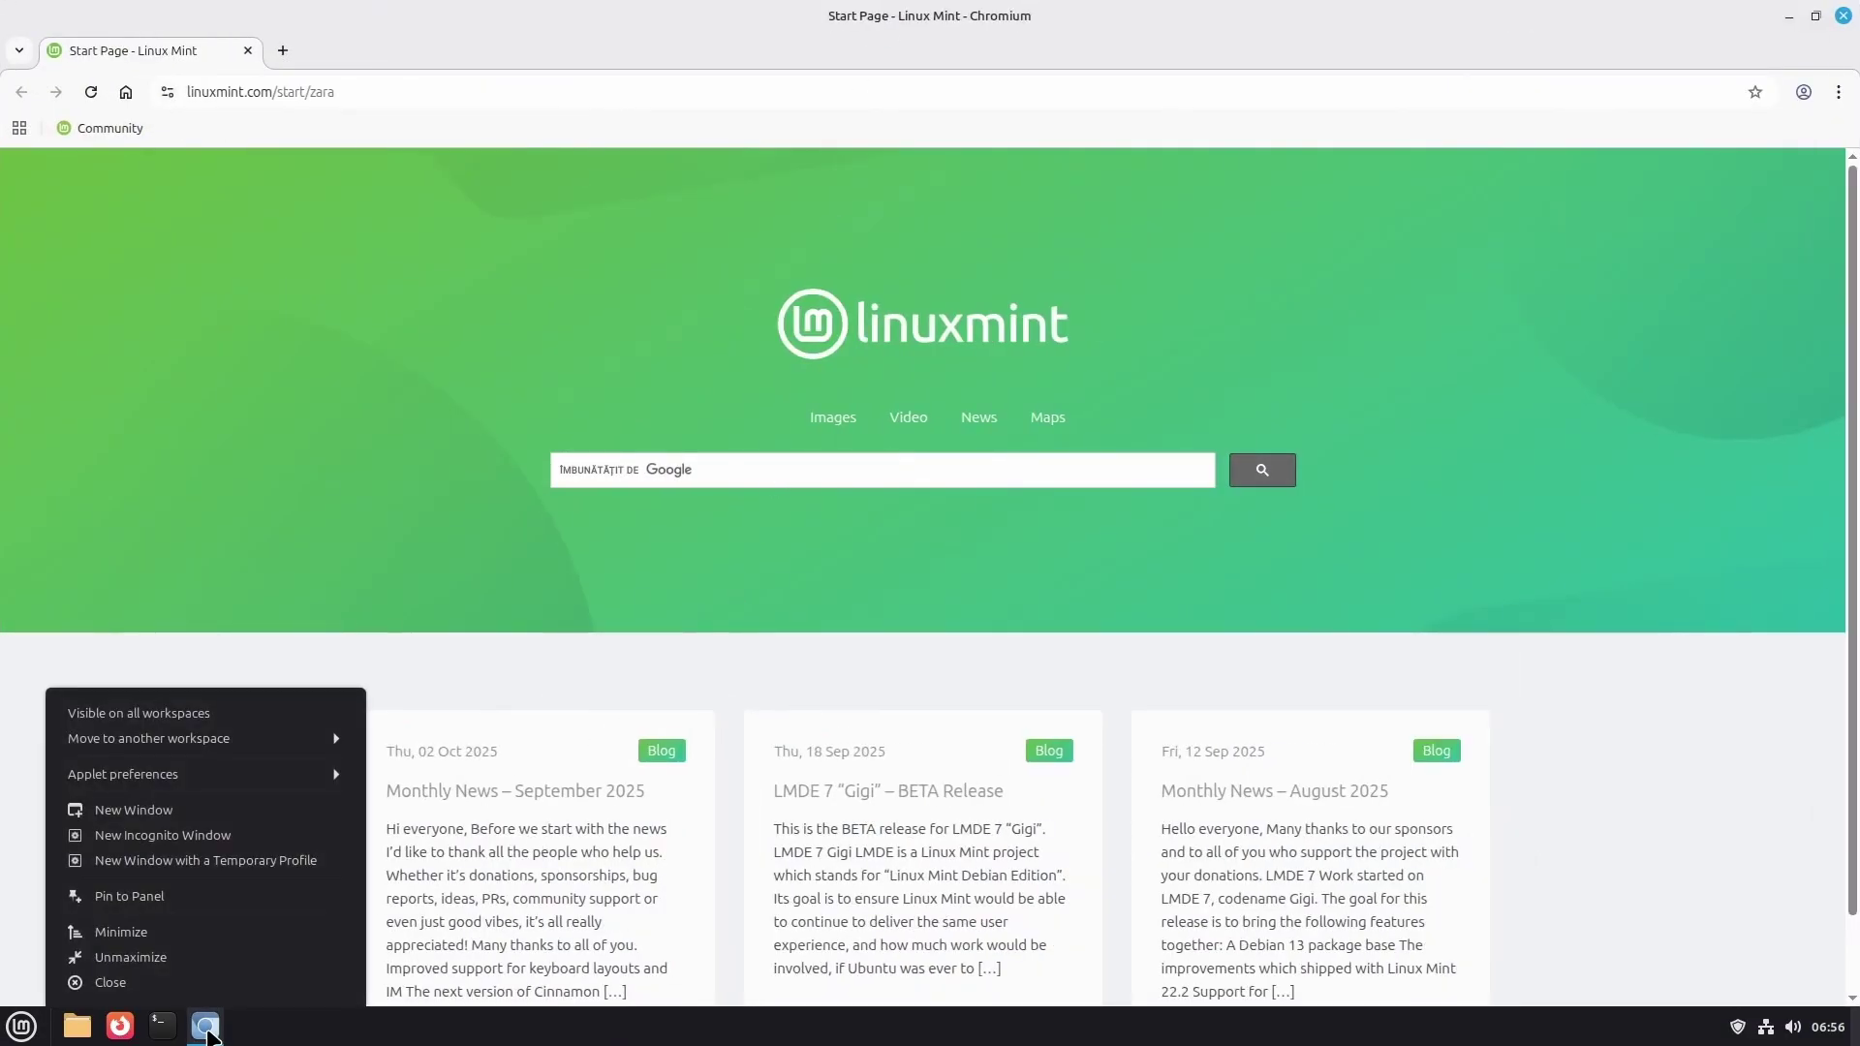
{"action": "left_click", "coordinate": [167, 901]}
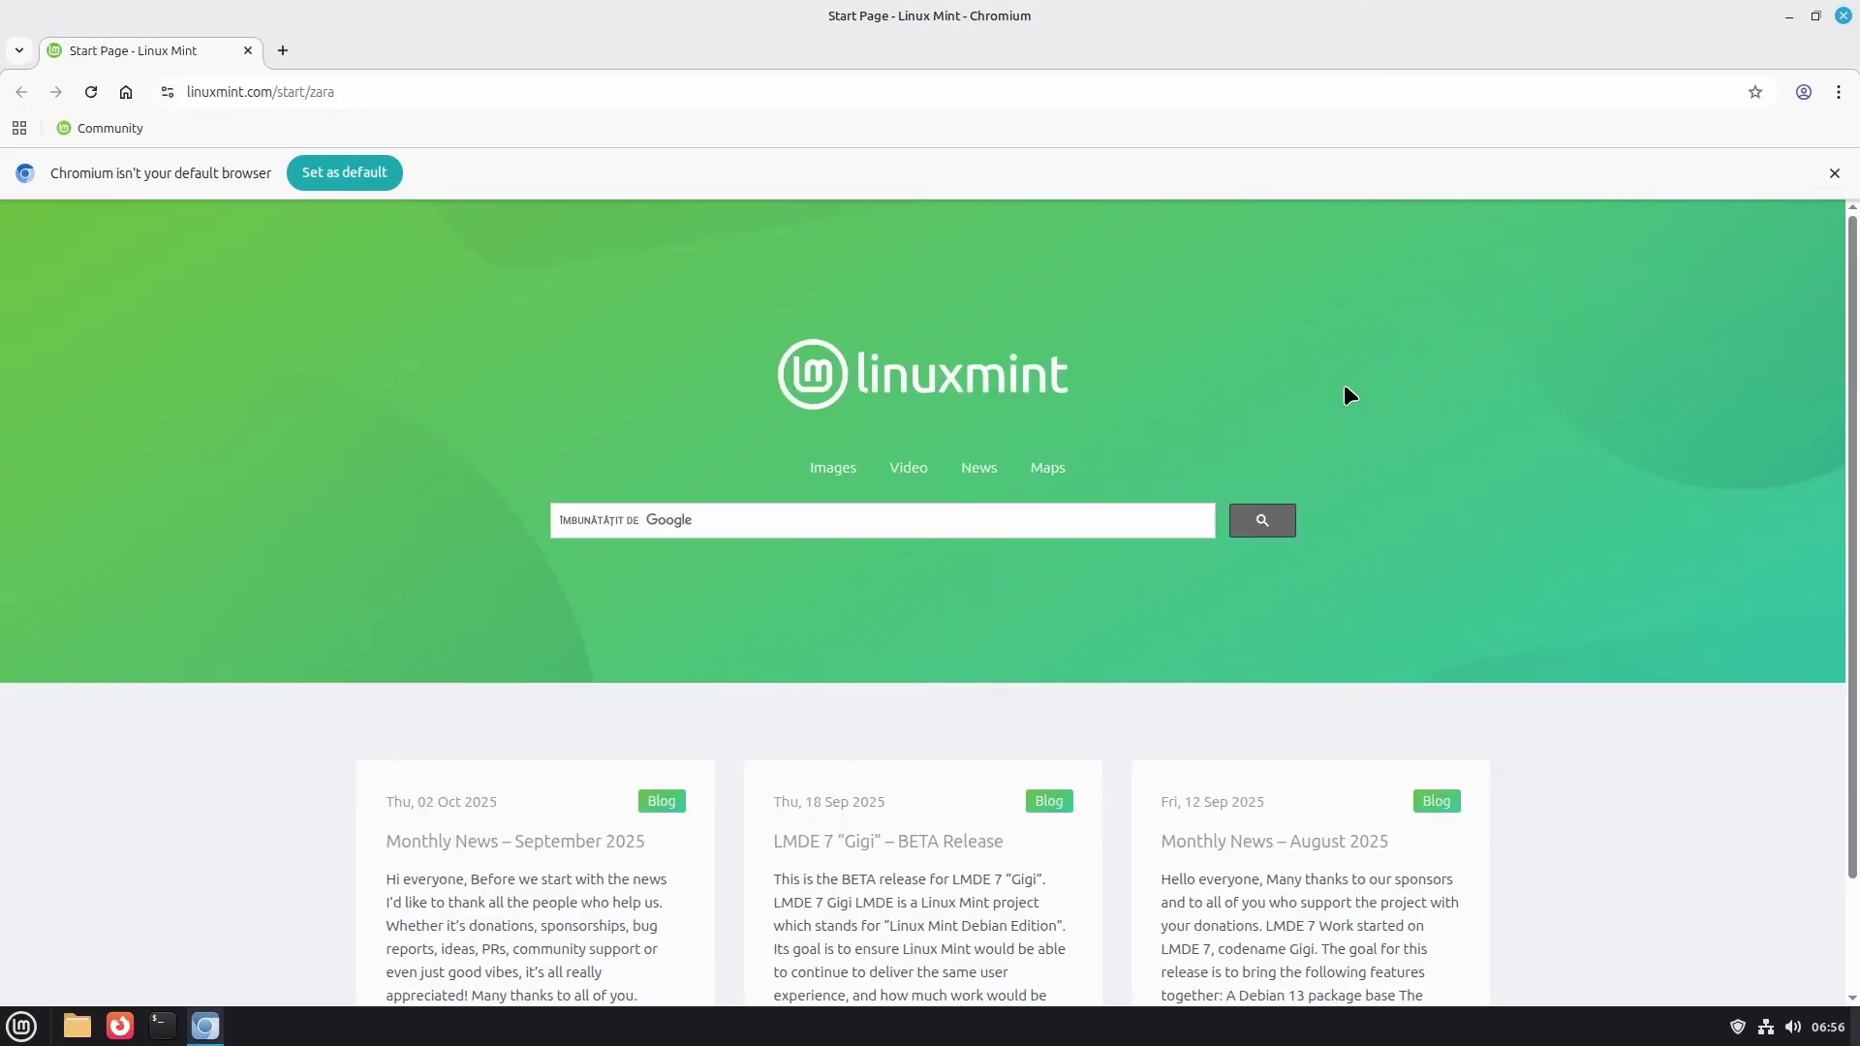
{"action": "left_click", "coordinate": [1835, 173]}
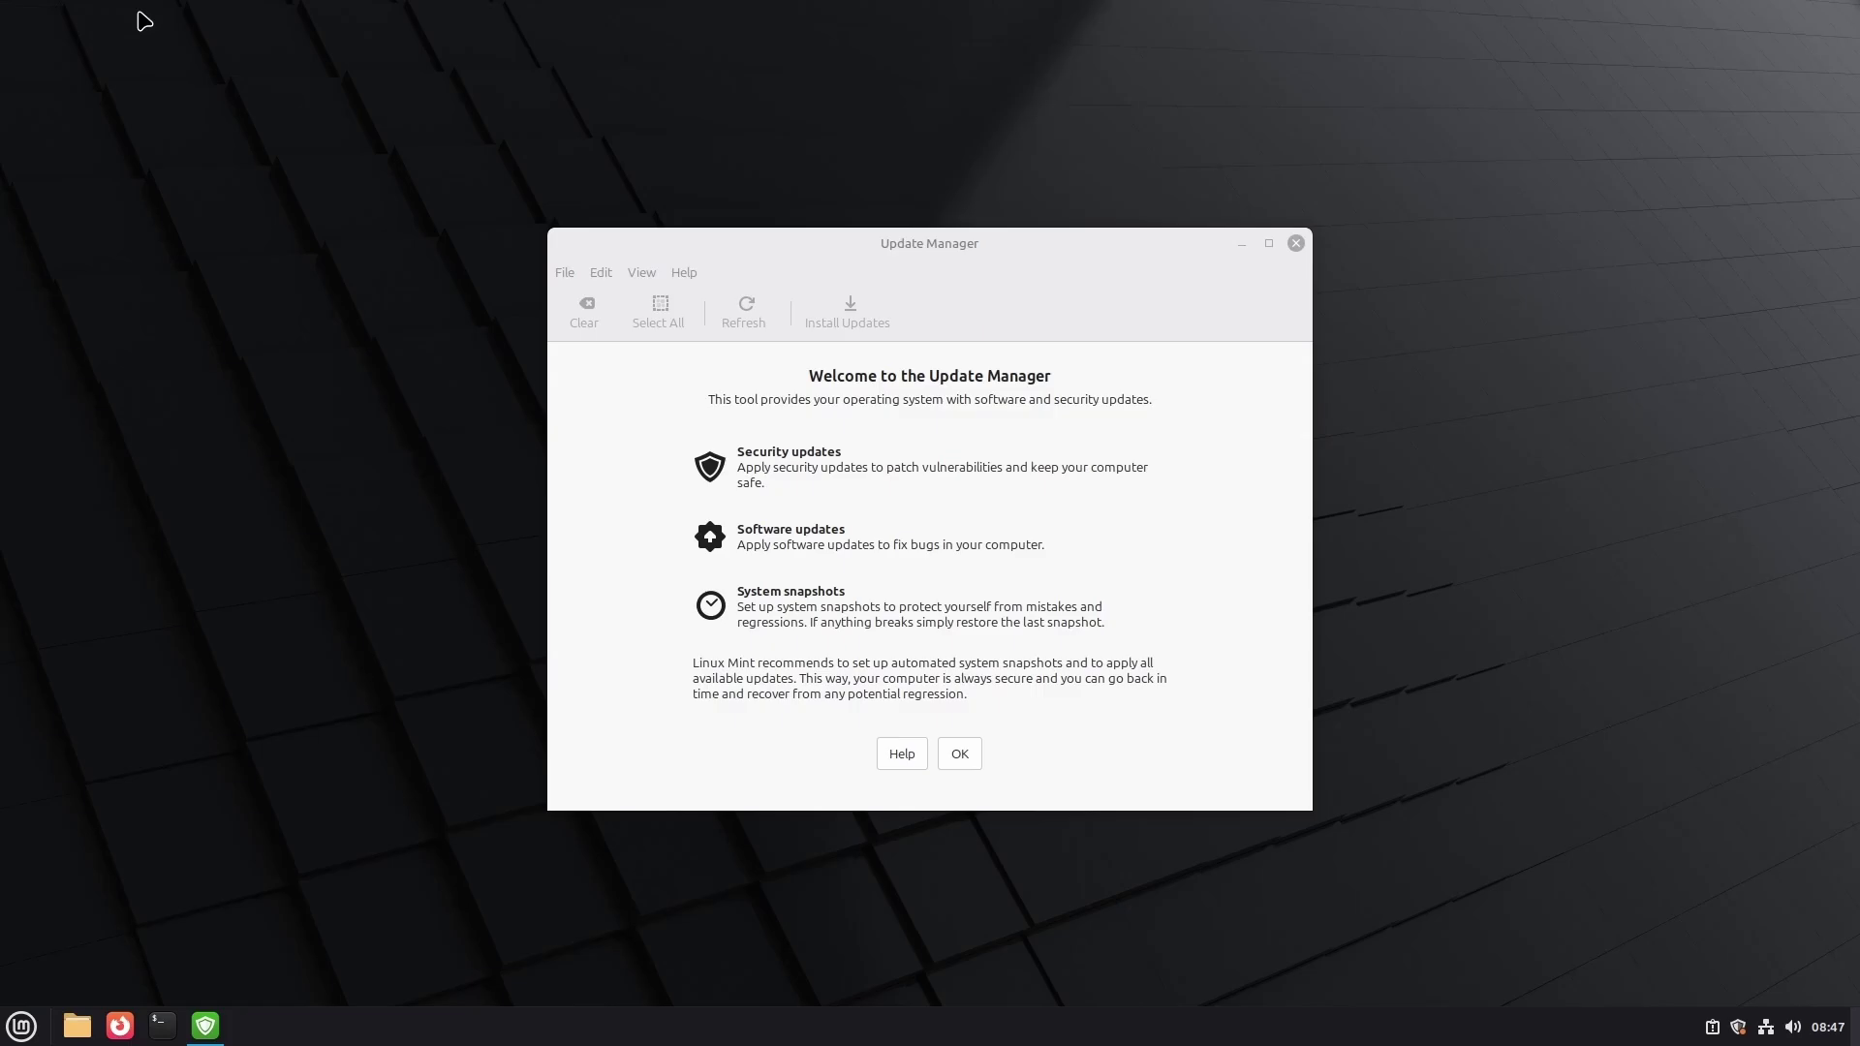
- Get past the welcome screen, review the list, and install the 31 updates, authorising with the account password
{"action": "left_click", "coordinate": [961, 754]}
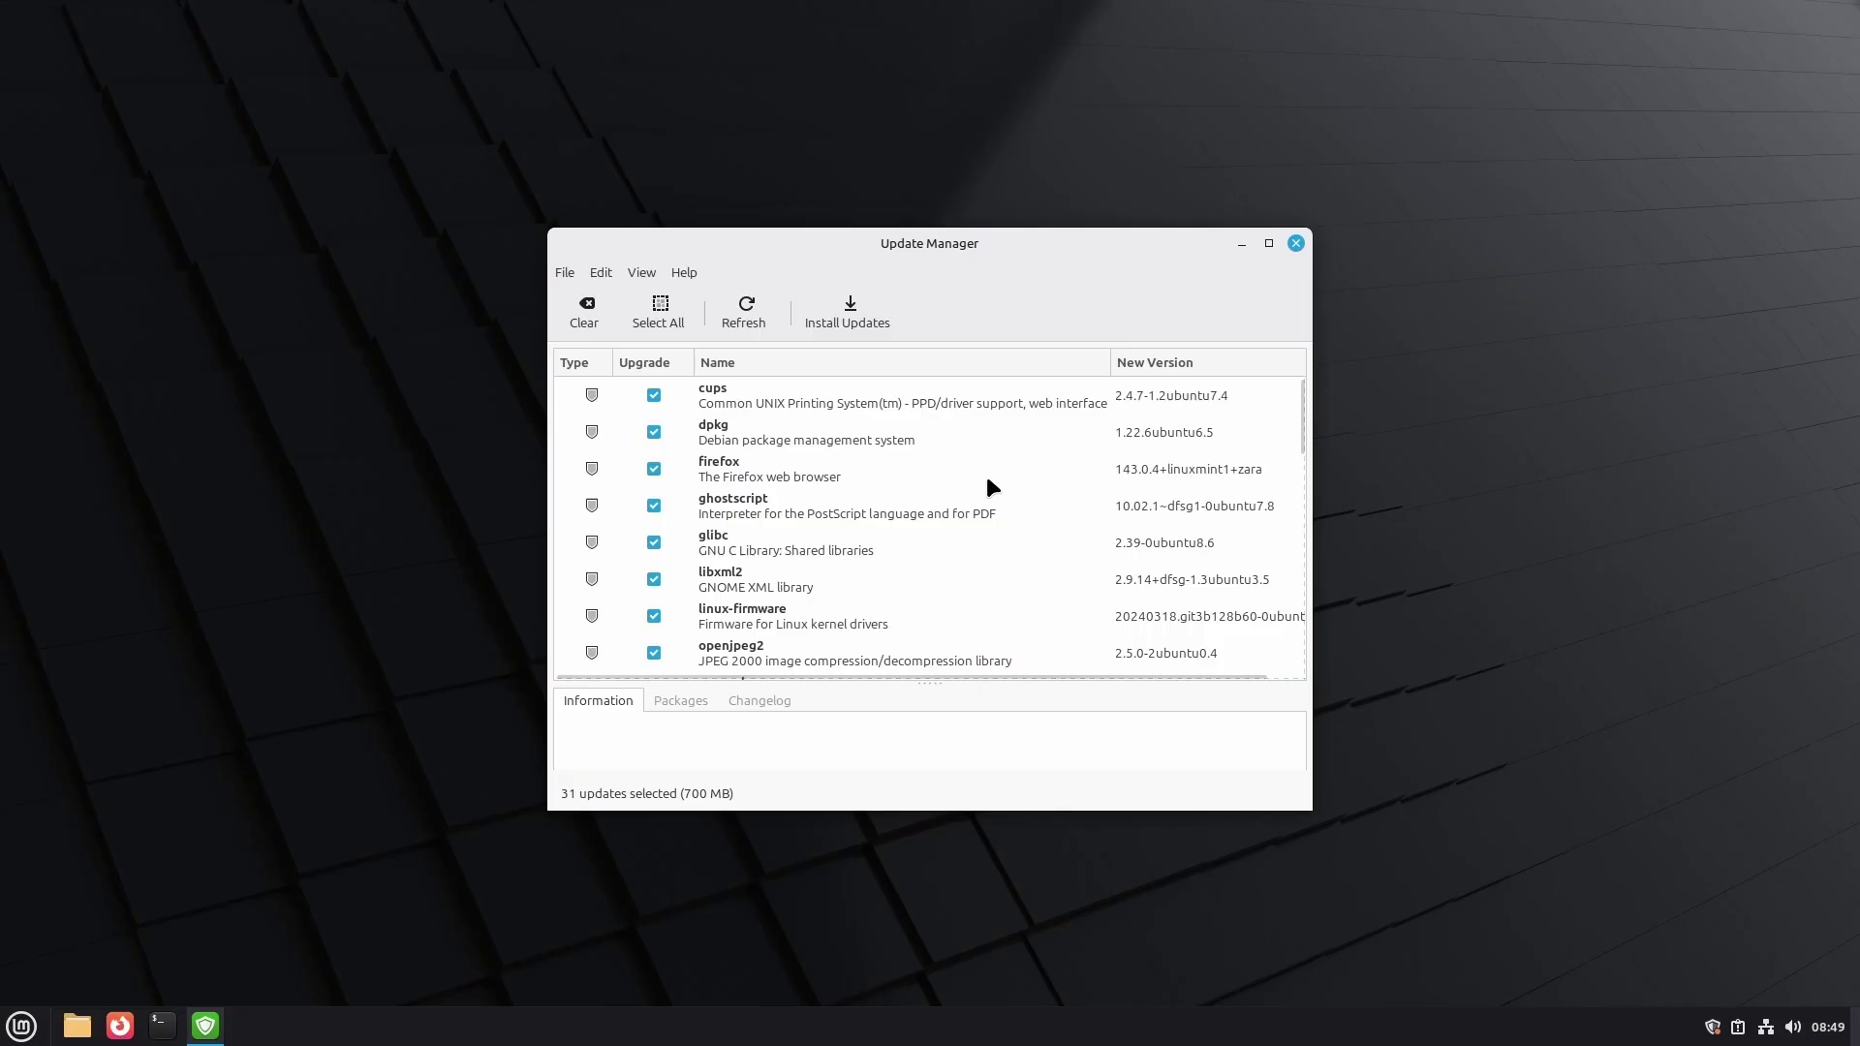
{"action": "scroll", "coordinate": [988, 487], "scroll_direction": "down", "scroll_amount": 2}
{"action": "scroll", "coordinate": [985, 480], "scroll_direction": "down", "scroll_amount": 10}
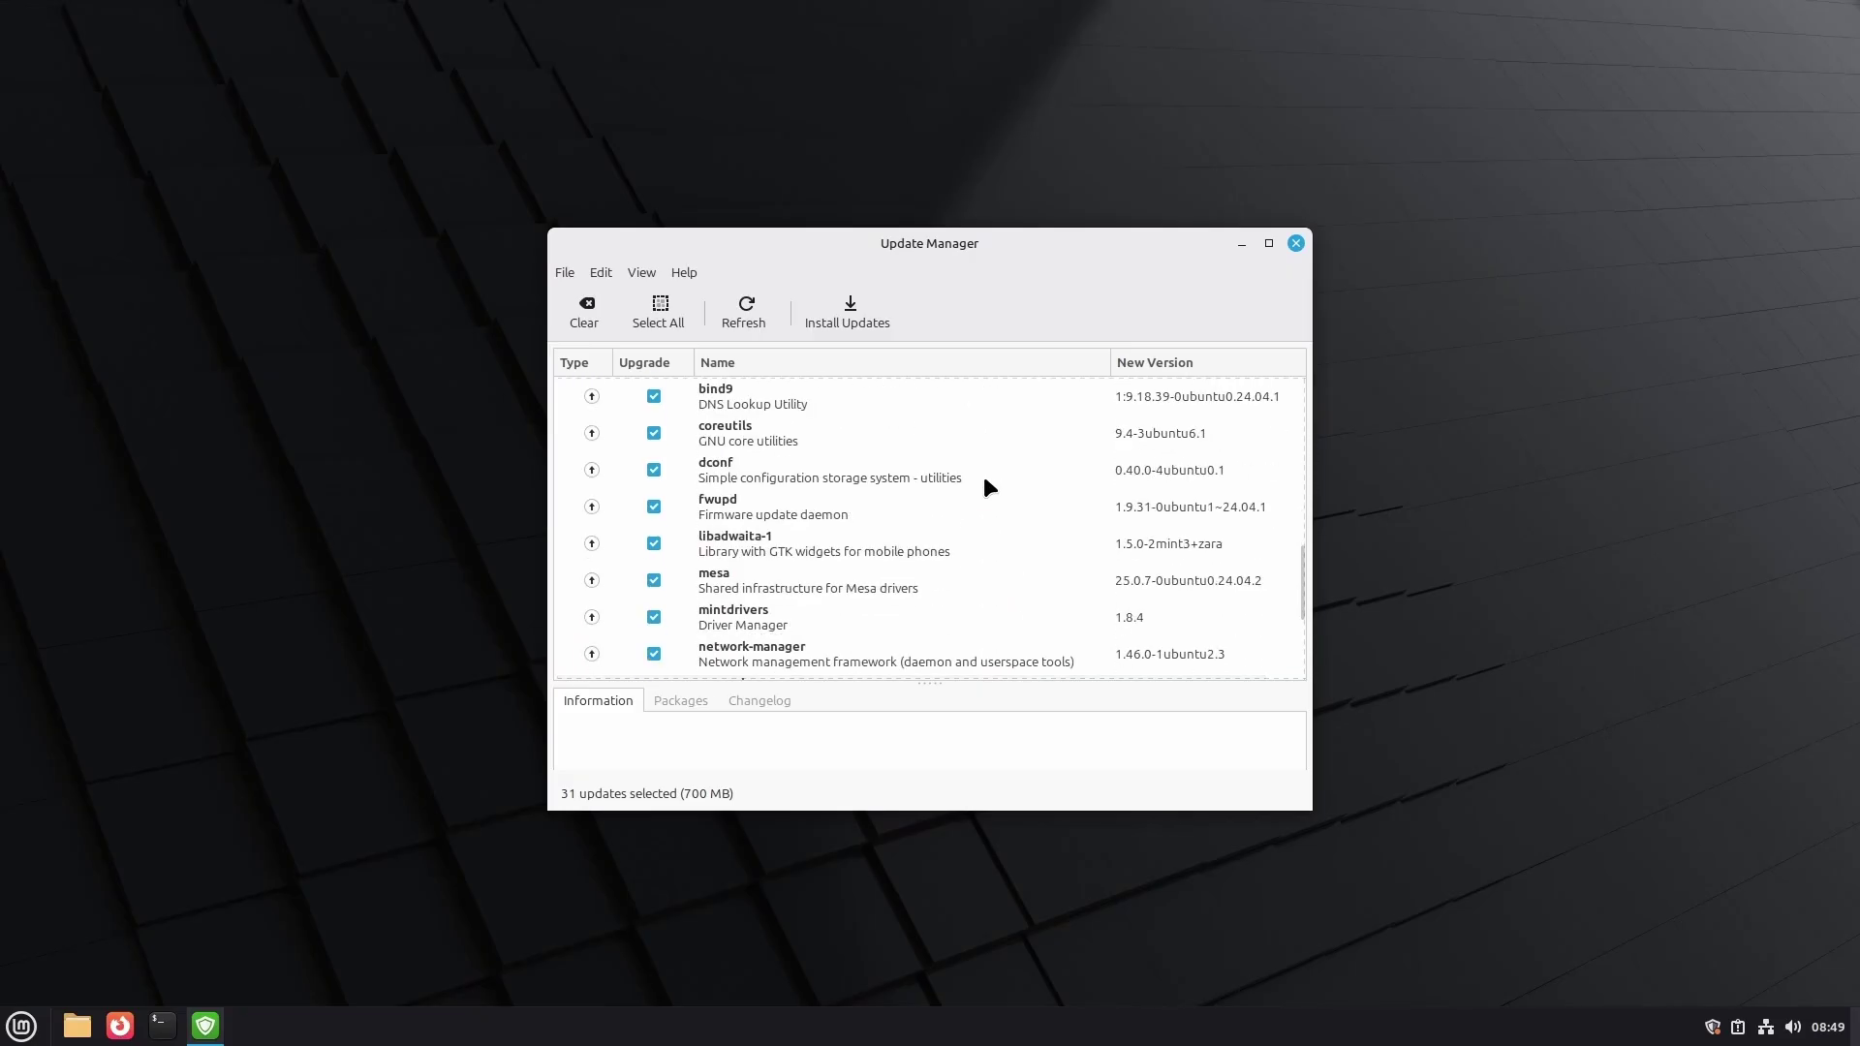
{"action": "scroll", "coordinate": [984, 474], "scroll_direction": "up", "scroll_amount": 5}
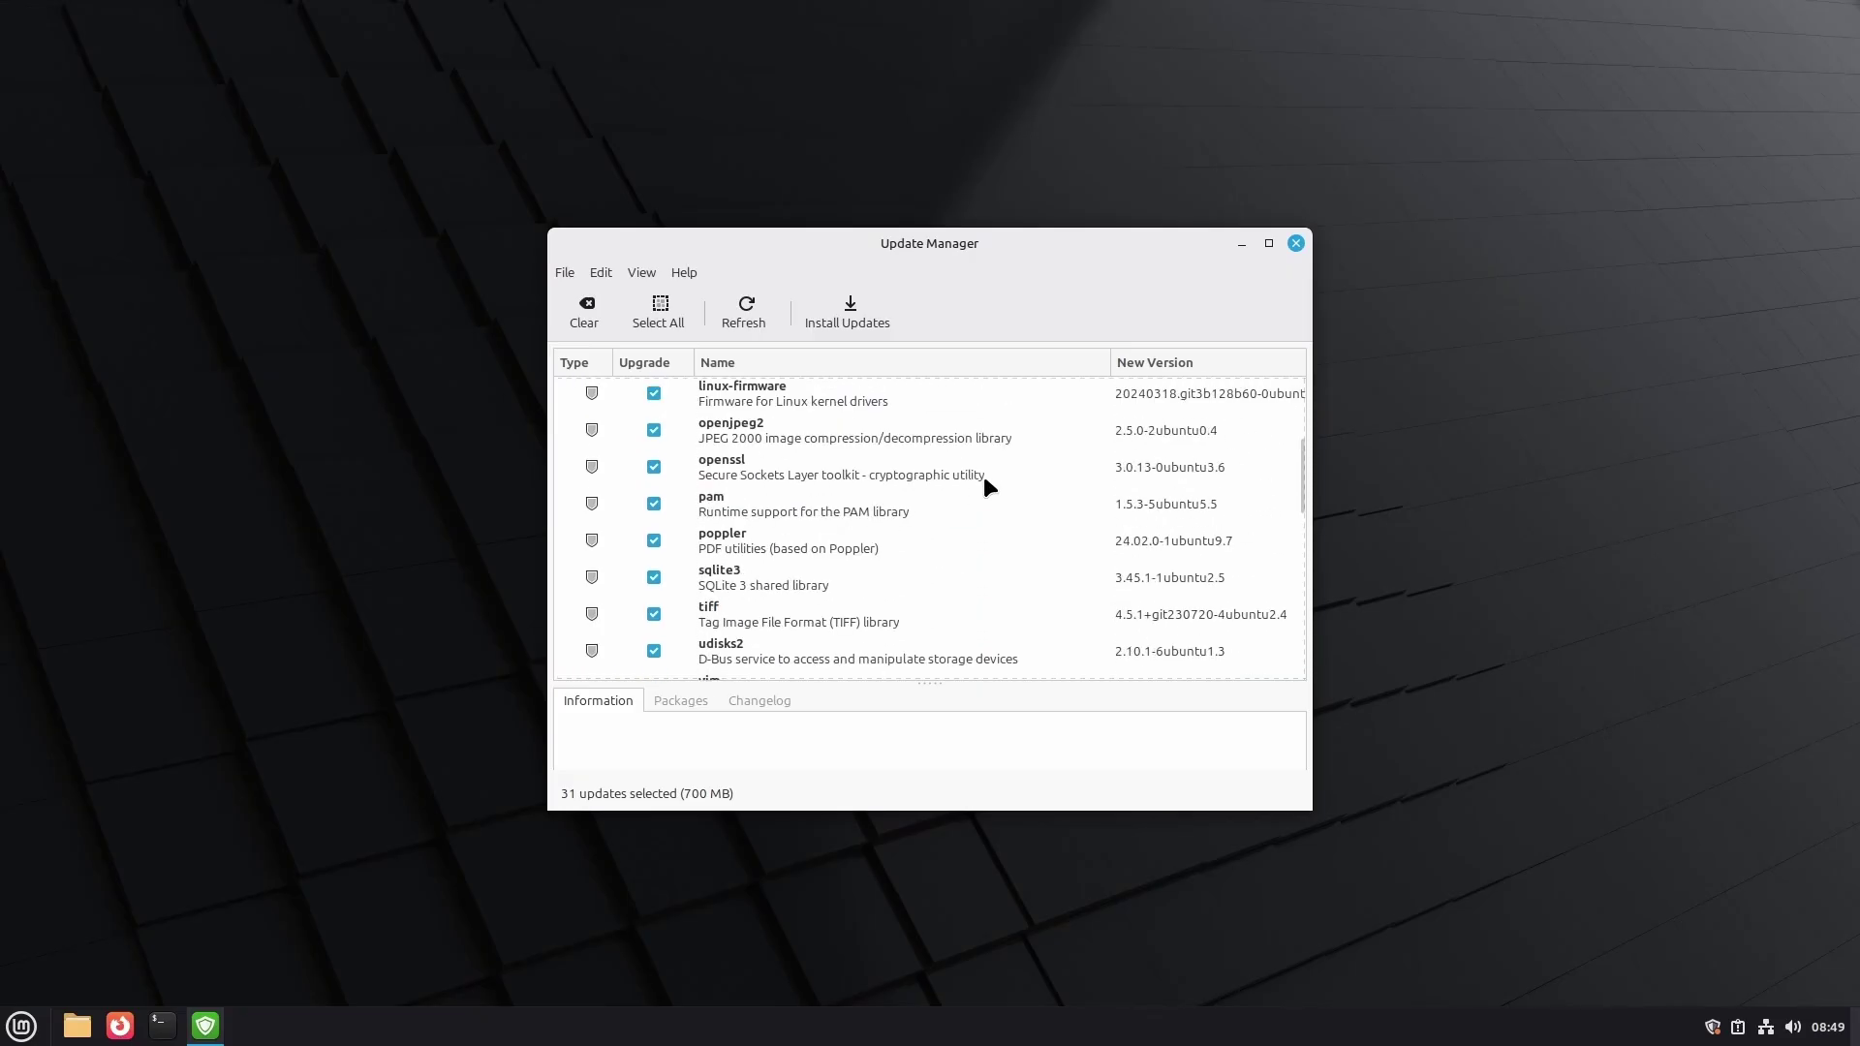
{"action": "scroll", "coordinate": [984, 475], "scroll_direction": "up", "scroll_amount": 3}
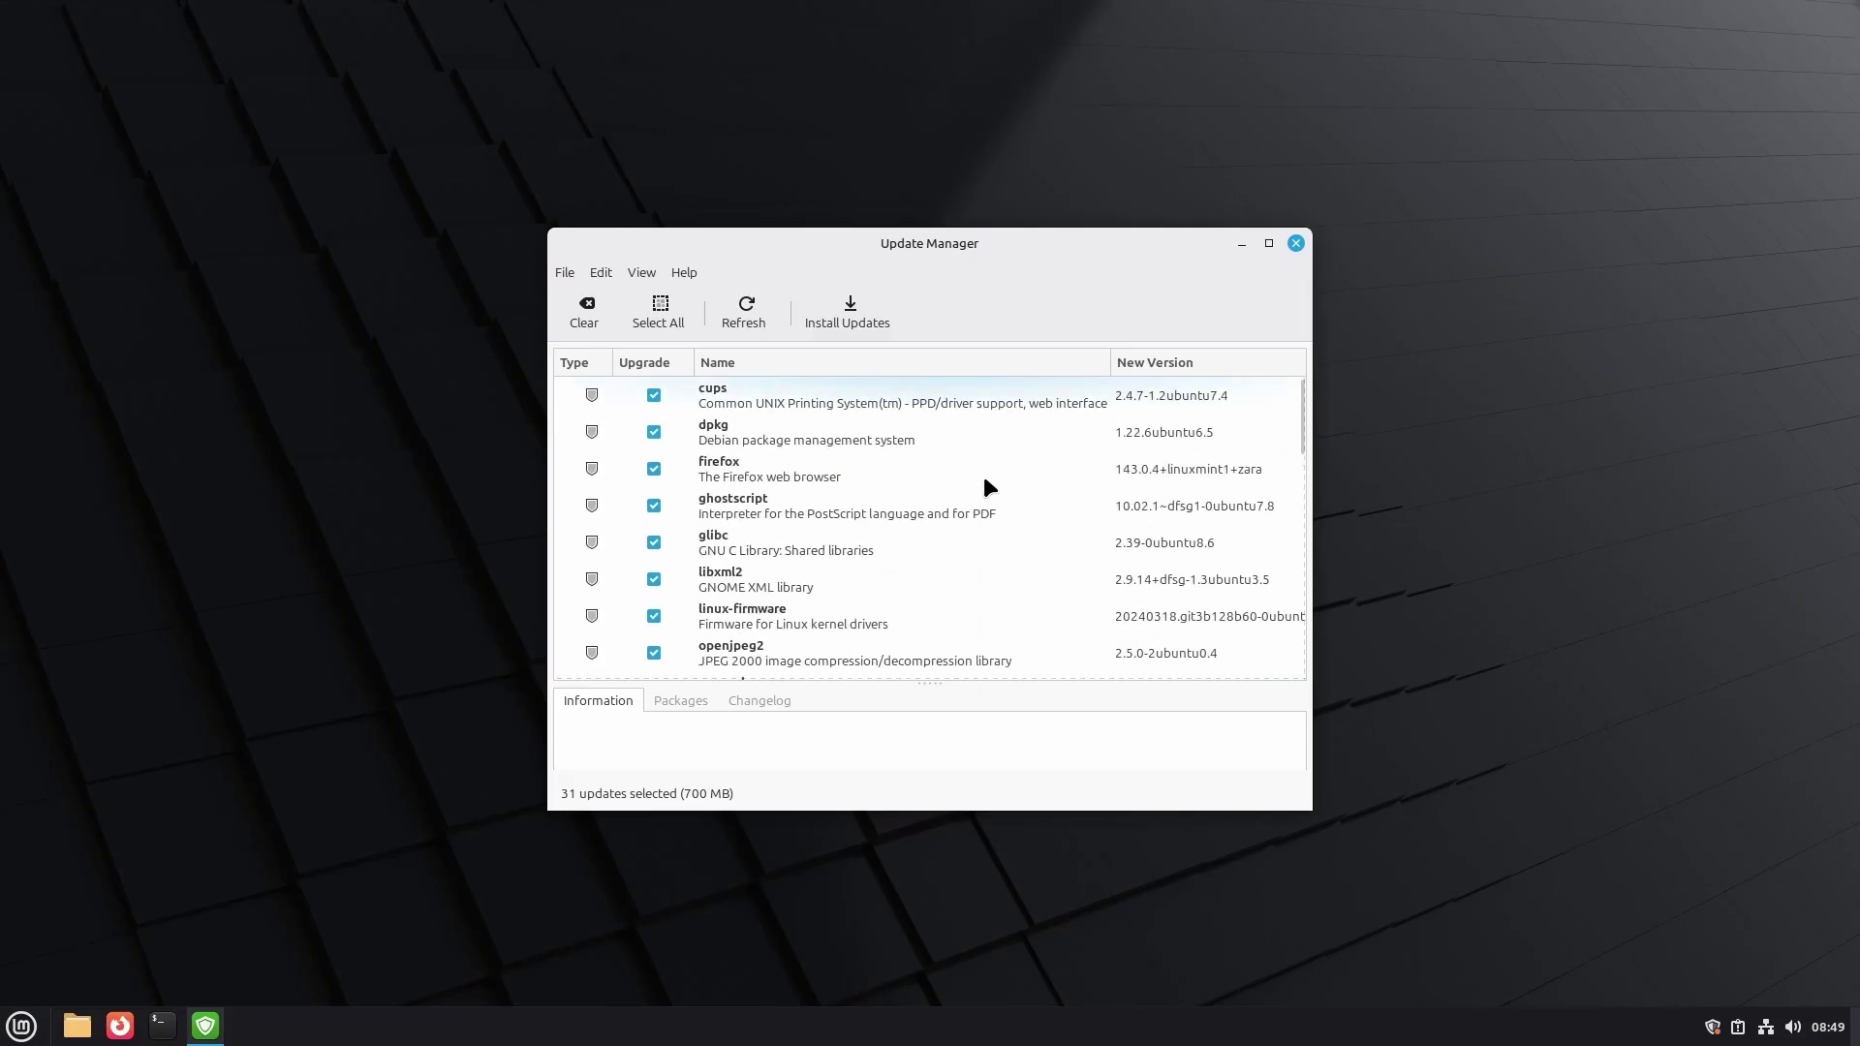
{"action": "left_click", "coordinate": [838, 304]}
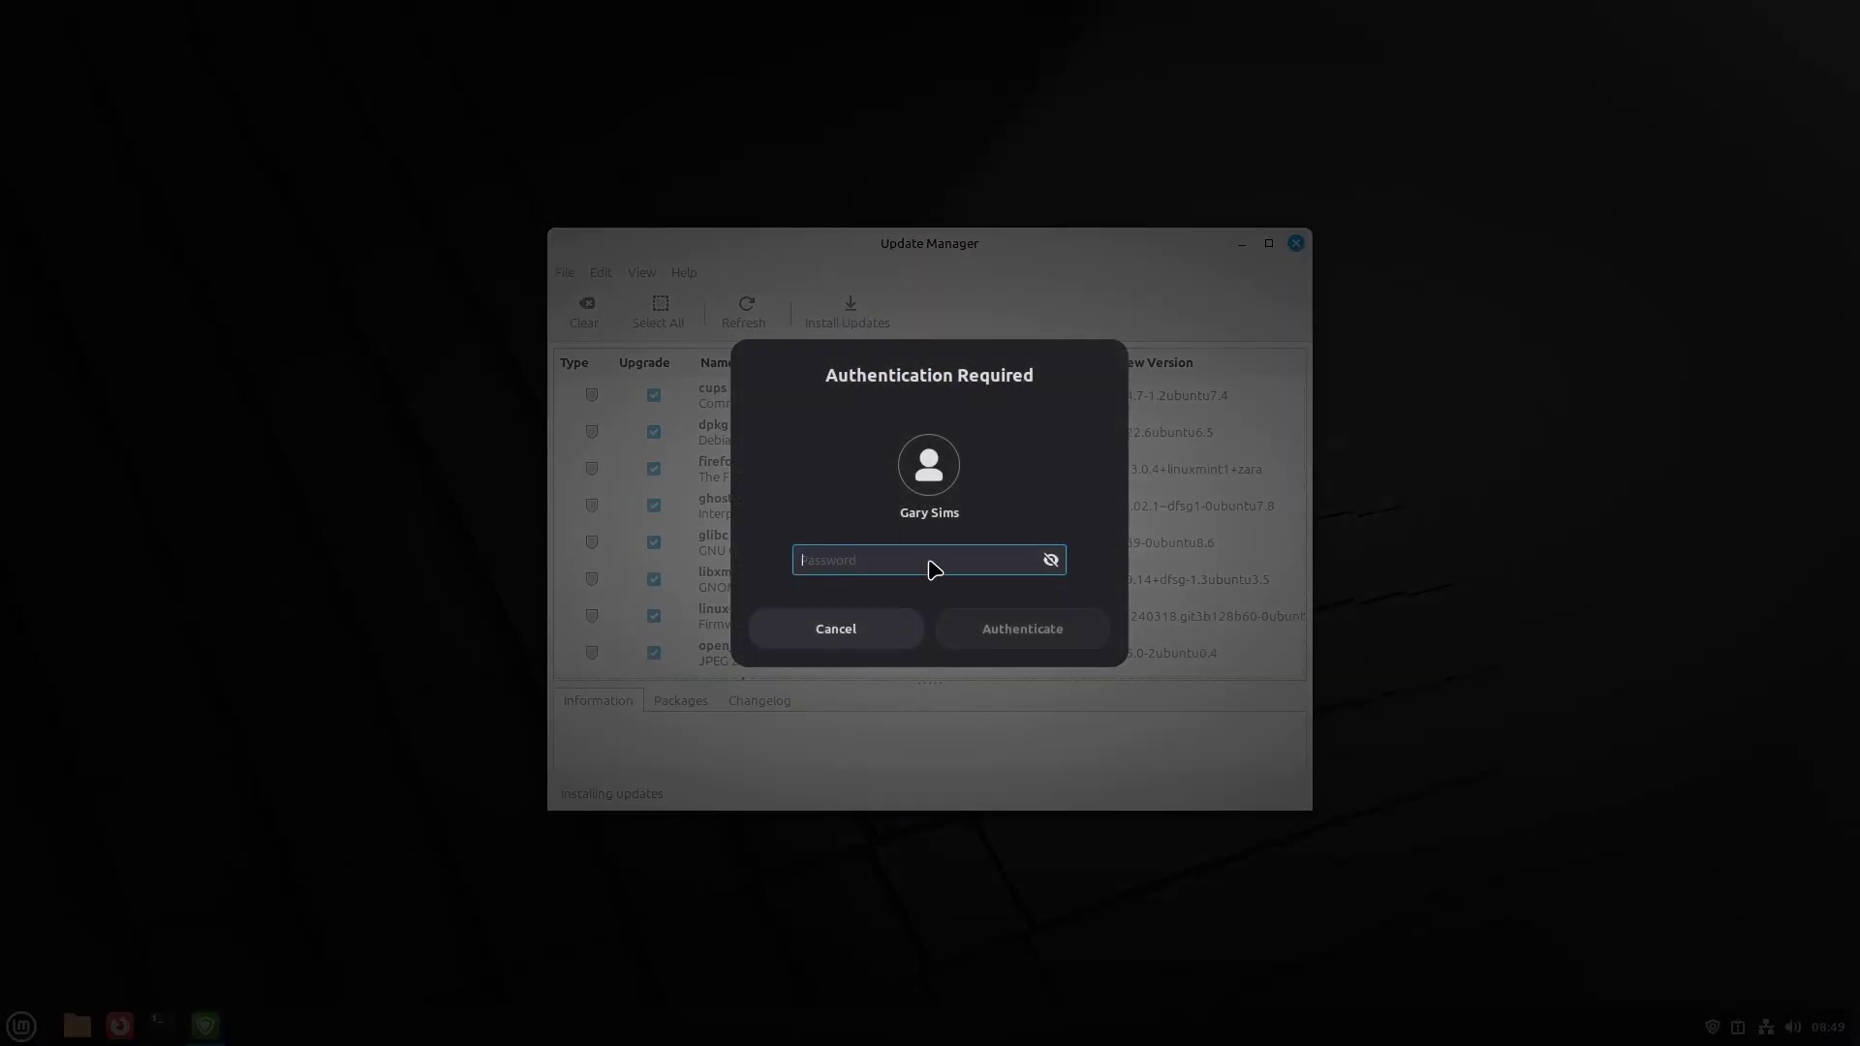
{"action": "type", "text": "••••••••"}
{"action": "key", "text": "Return"}
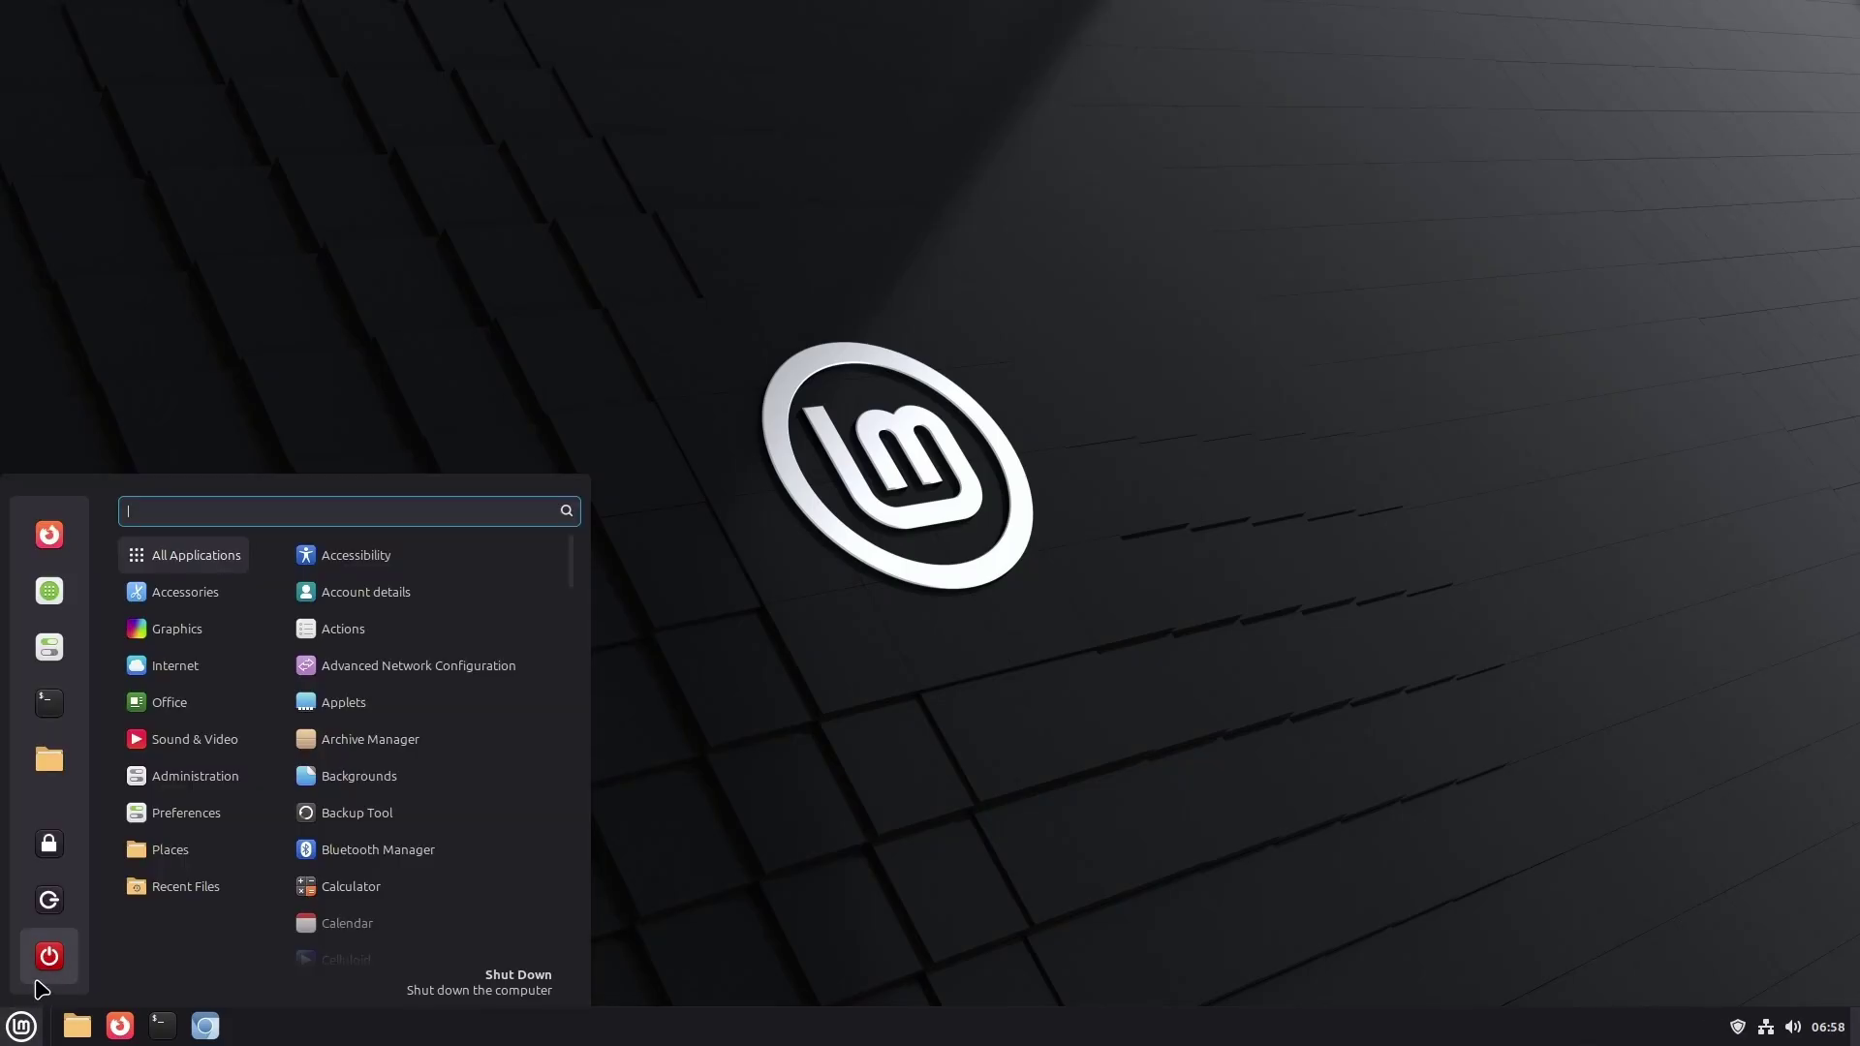
- Choose Shut Down from the Mint menu to show the suspend, restart and power-off options
{"action": "left_click", "coordinate": [49, 957]}
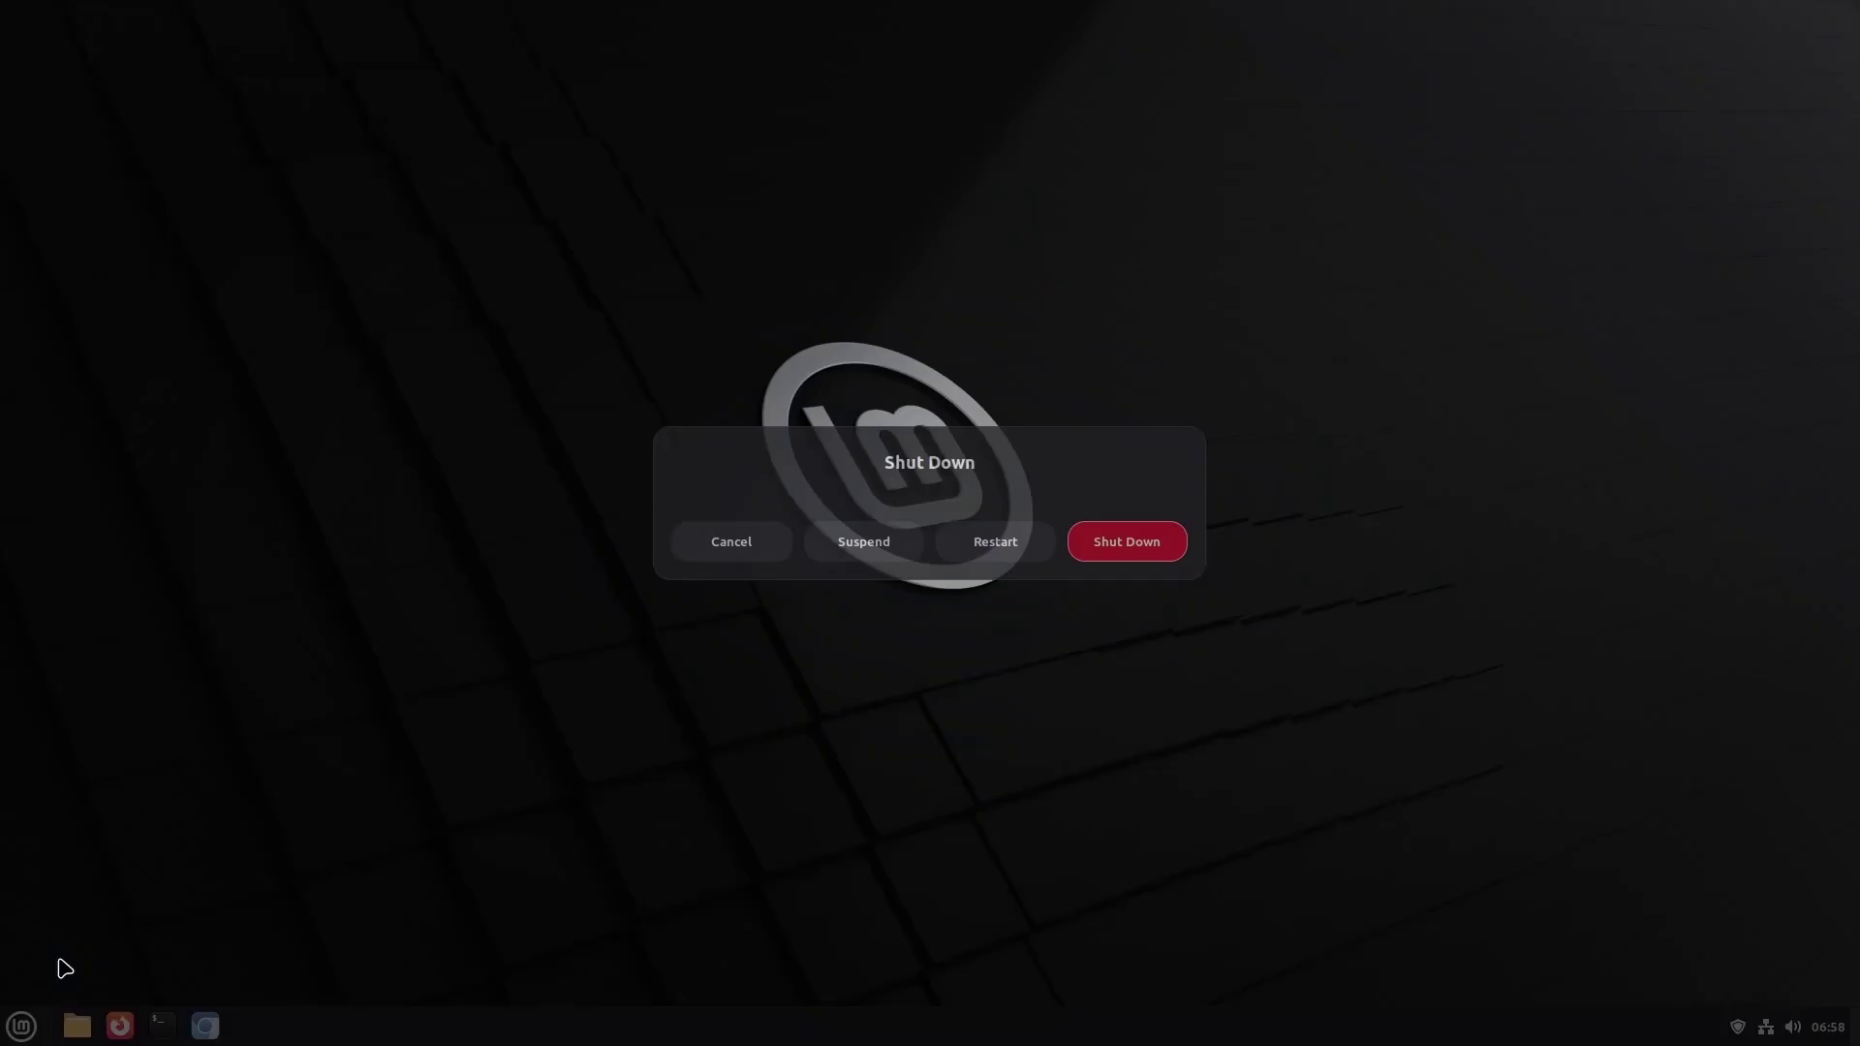